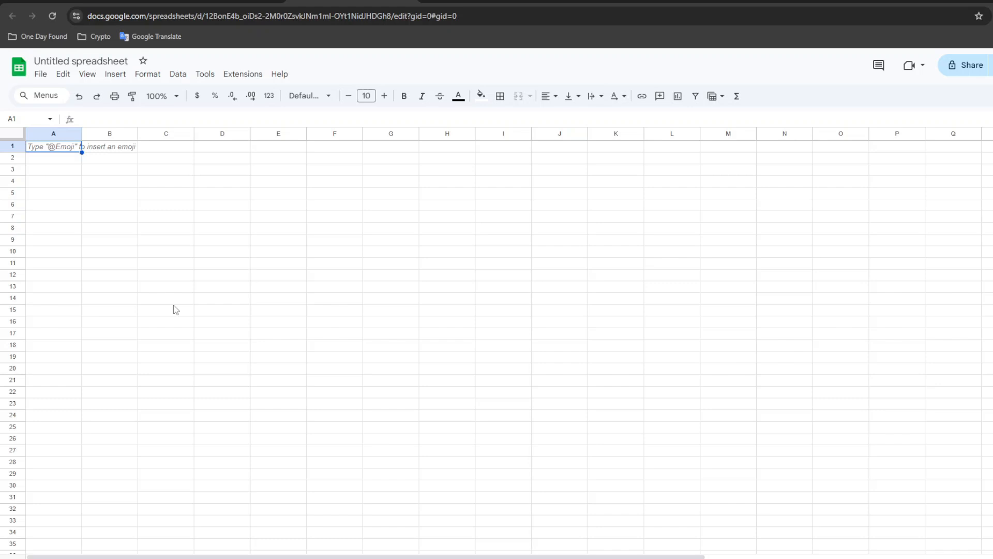
click(81, 62)
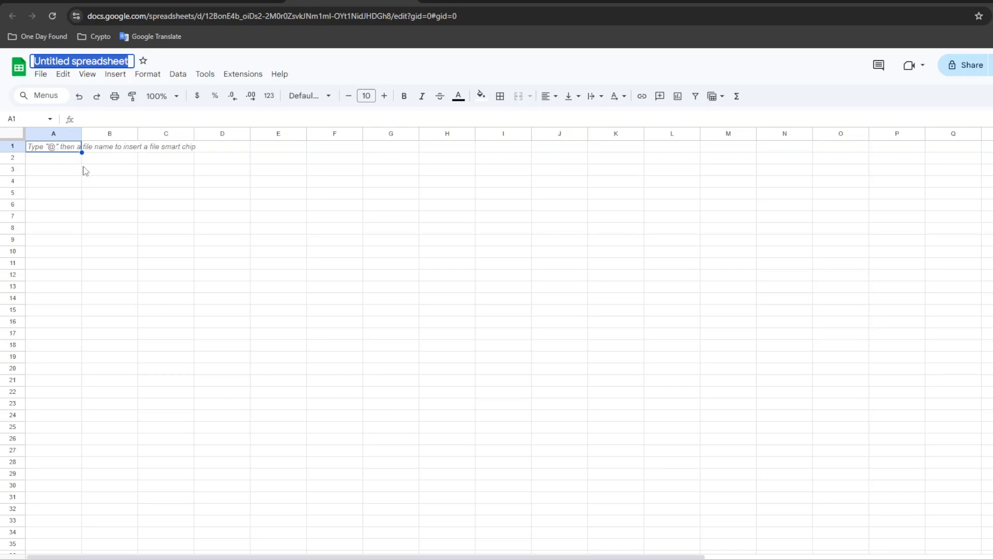
click(883, 320)
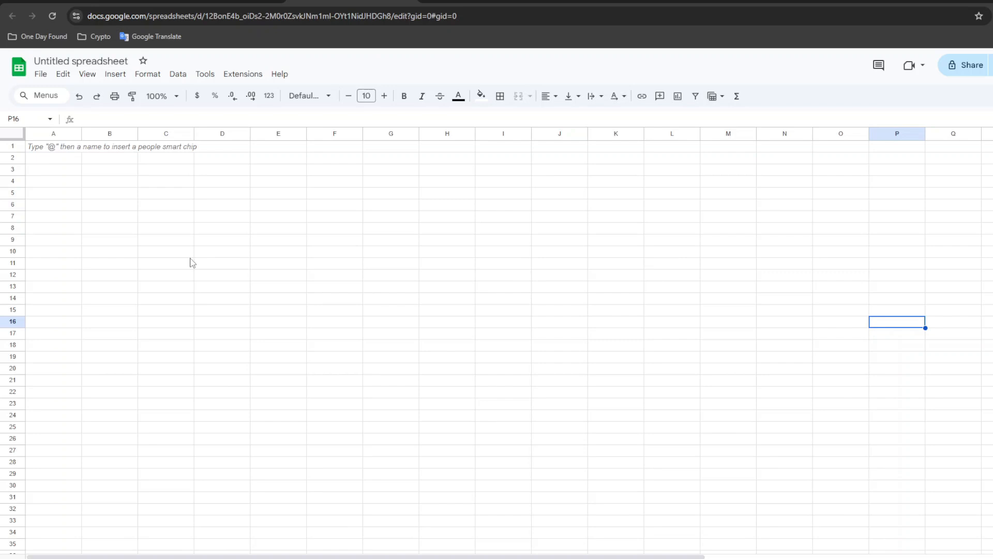
click(53, 149)
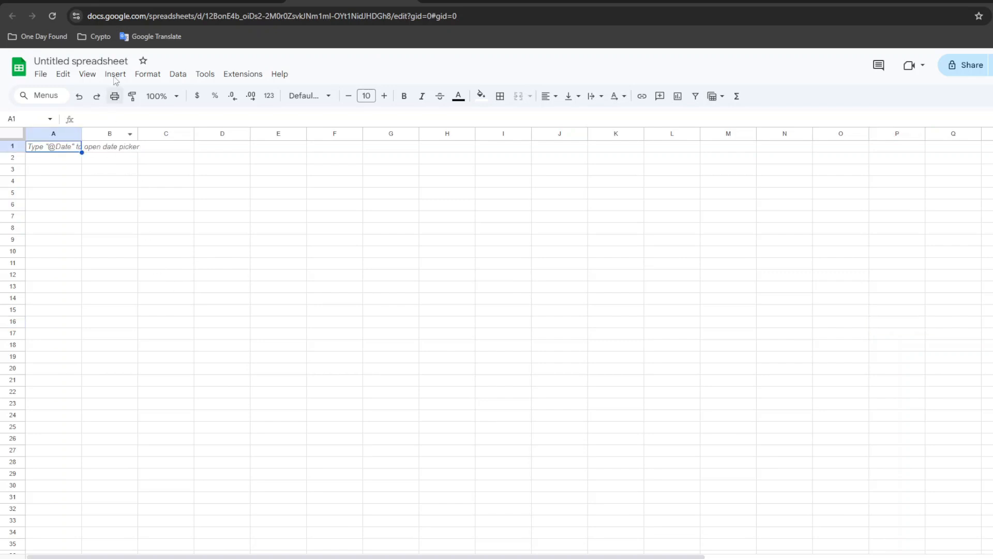
Step: Rename the untitled spreadsheet as Duration Calculator
click(121, 60)
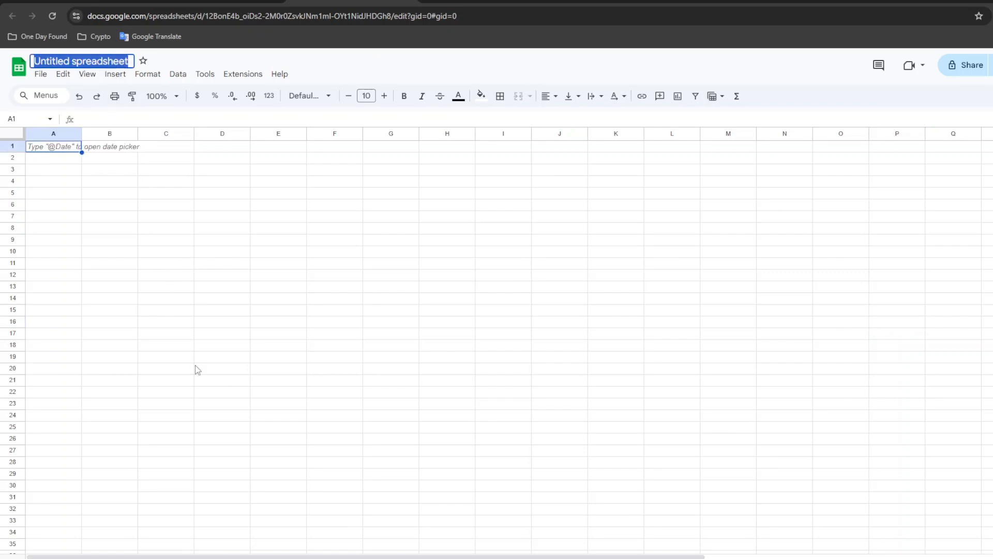
text(Duration Calculator)
click(150, 347)
Step: Enter the column headers Date in cell A1 and Time in cell B1
click(50, 147)
click(53, 135)
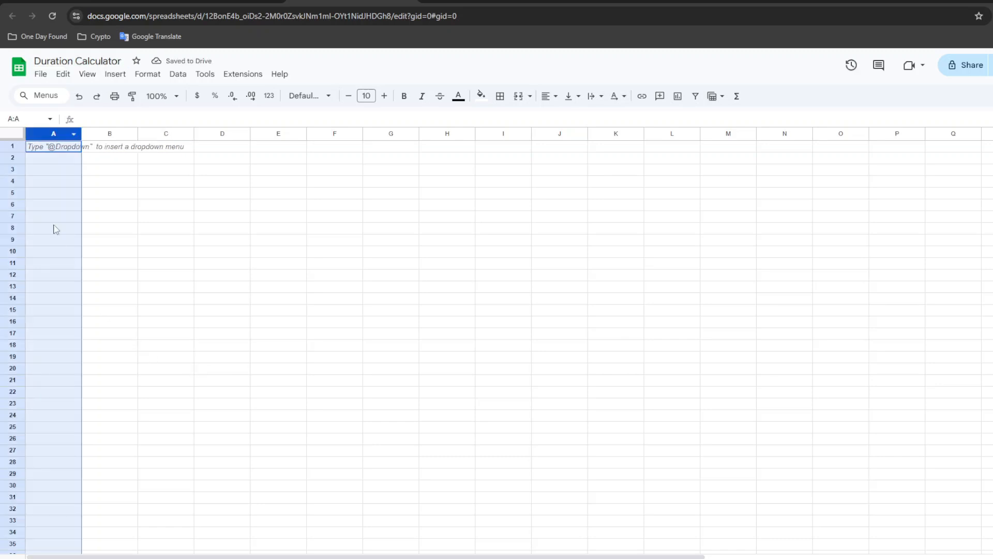
click(55, 148)
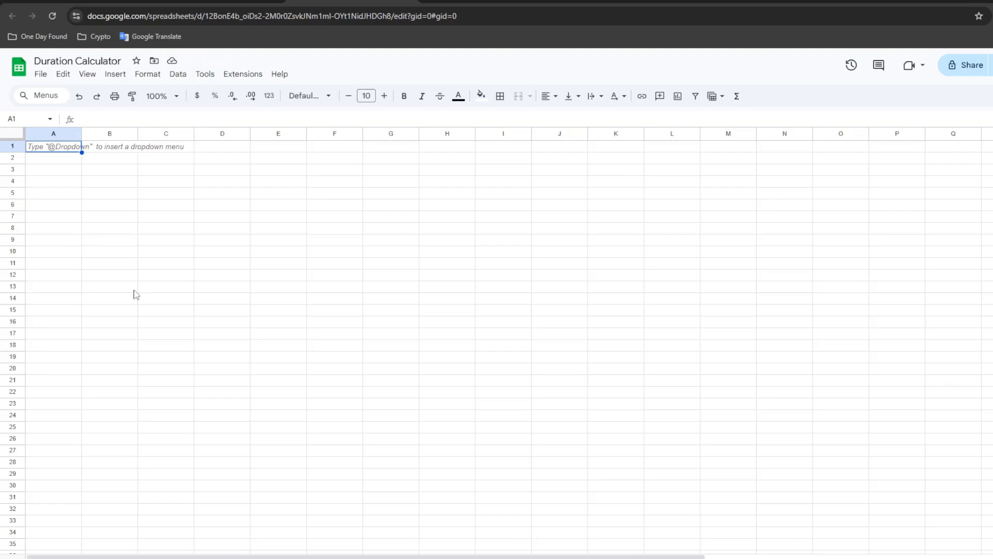
text(Date)
key(Return)
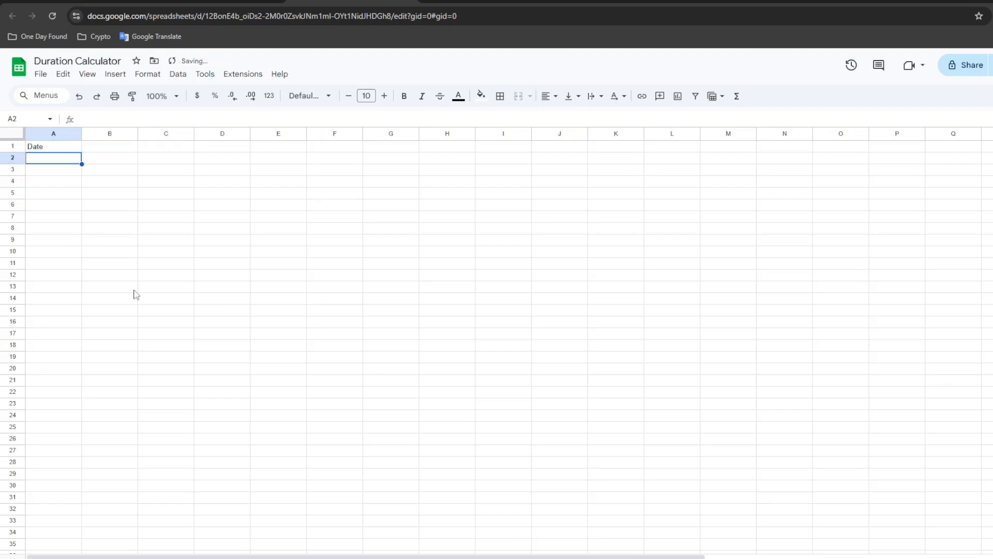
key(Up)
key(Right)
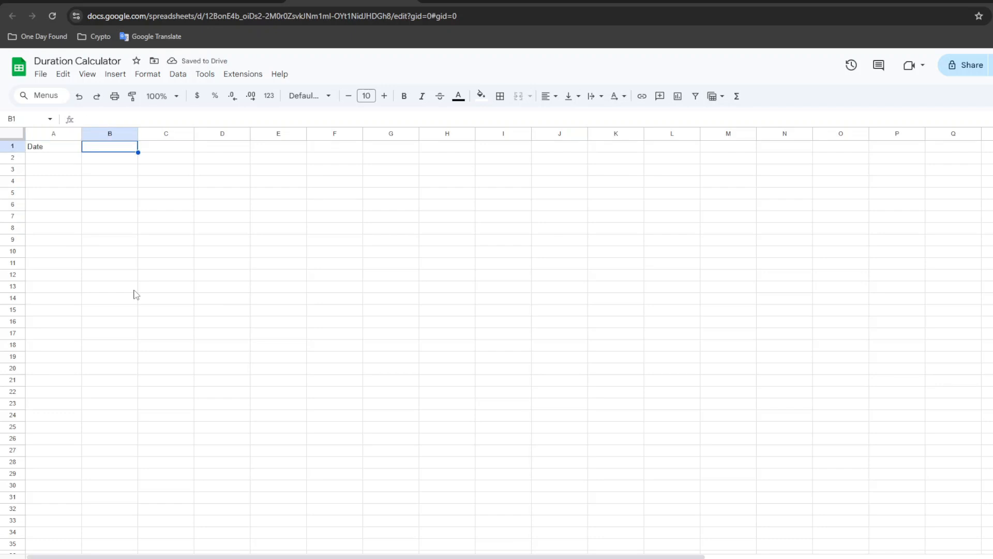
text(Time)
key(Tab)
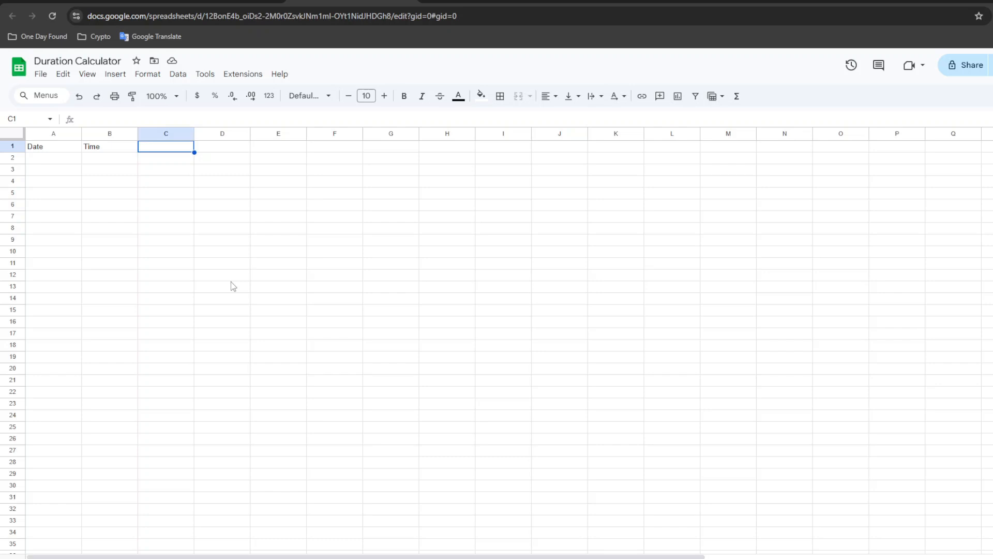
Step: Enter Sum as the column header in cell C1
text(Sum)
key(Tab)
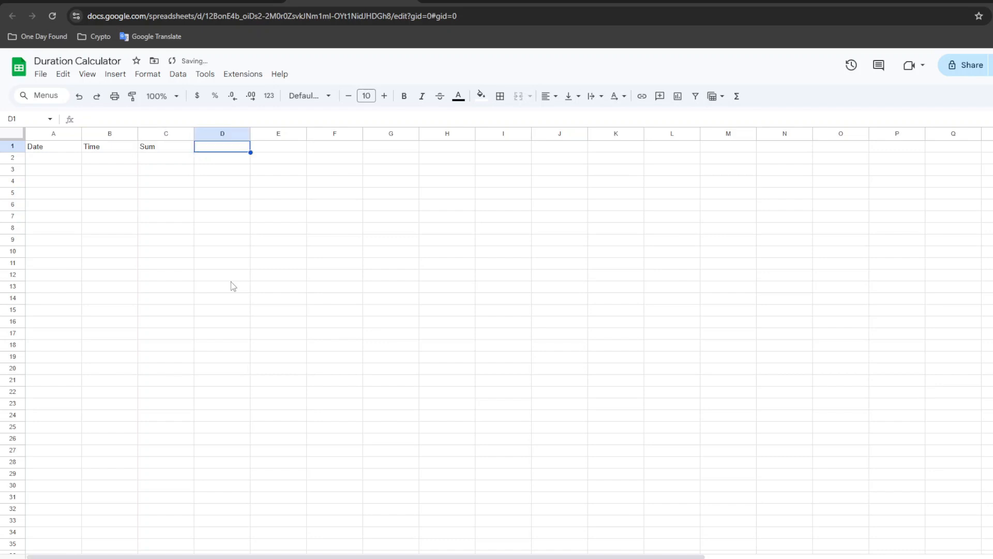
click(156, 150)
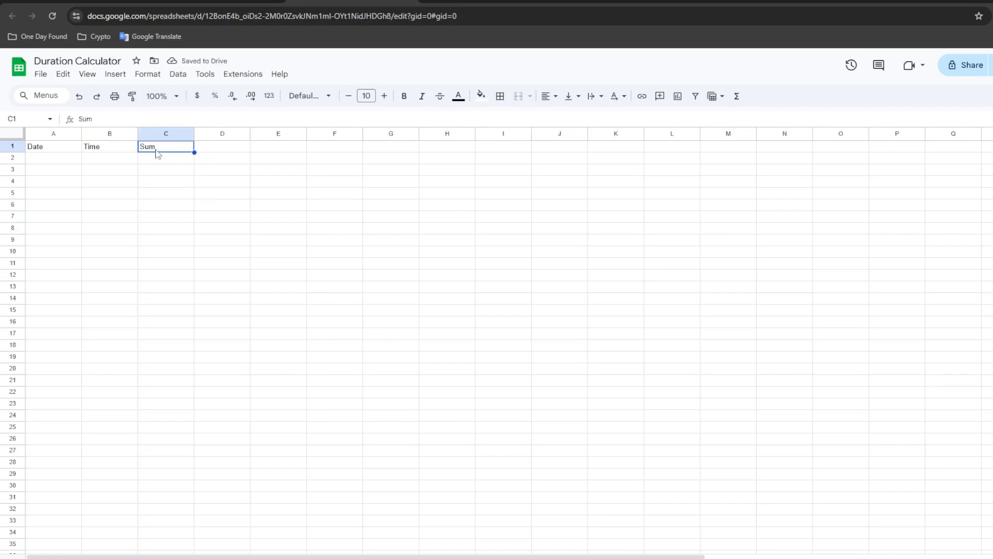
click(110, 133)
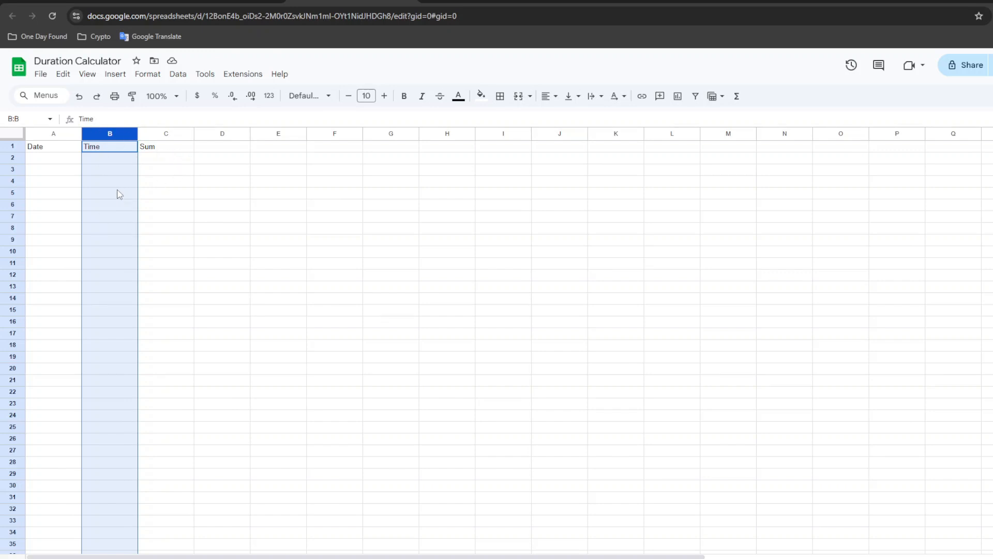
Step: Replace the header in cell C1 with Week and enter Sum as the header in D1
click(161, 147)
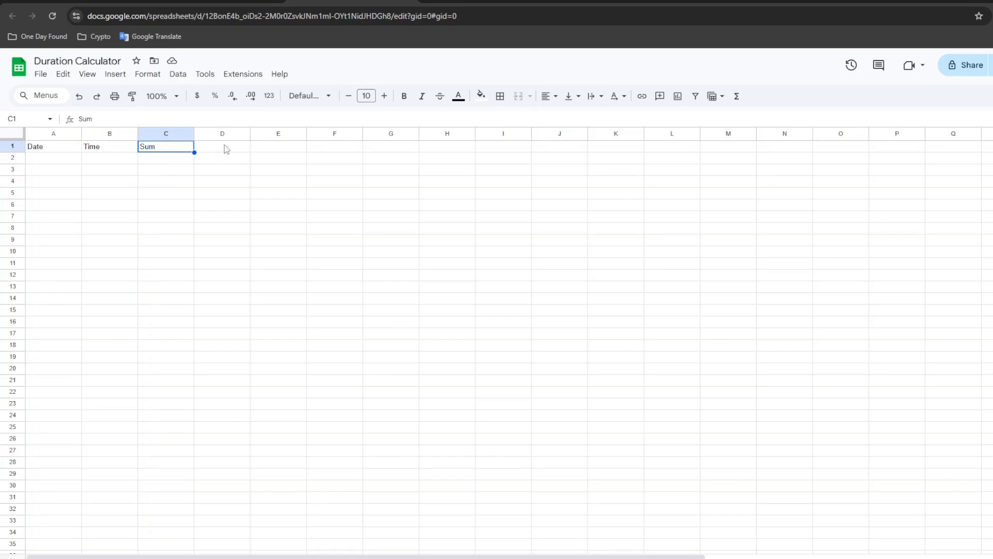
key(BackSpace)
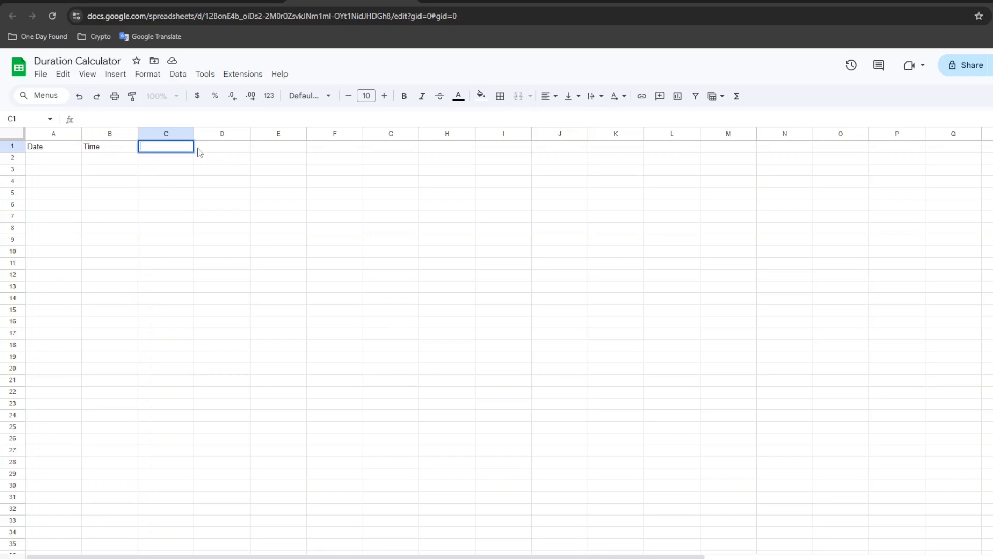
text(Week)
click(199, 152)
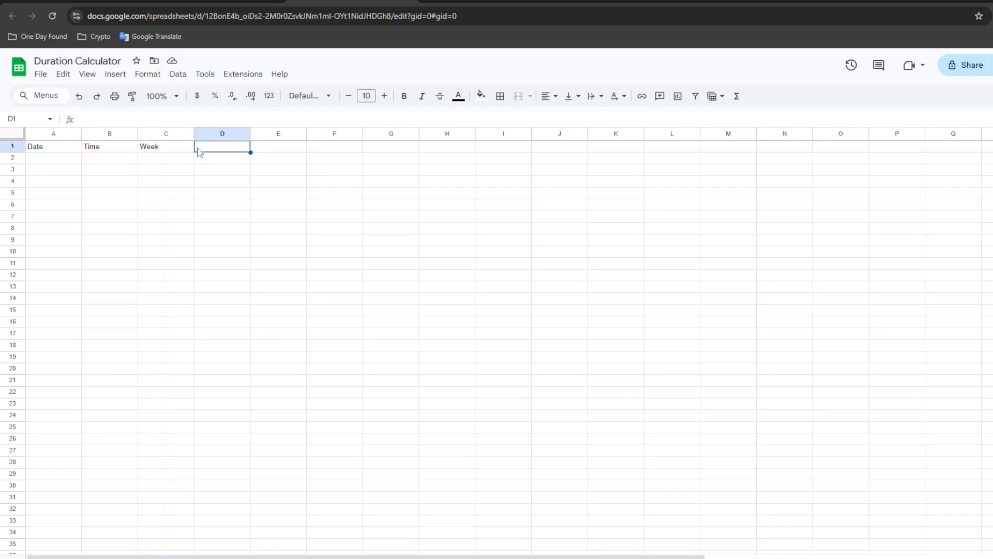
text(Sum)
key(Tab)
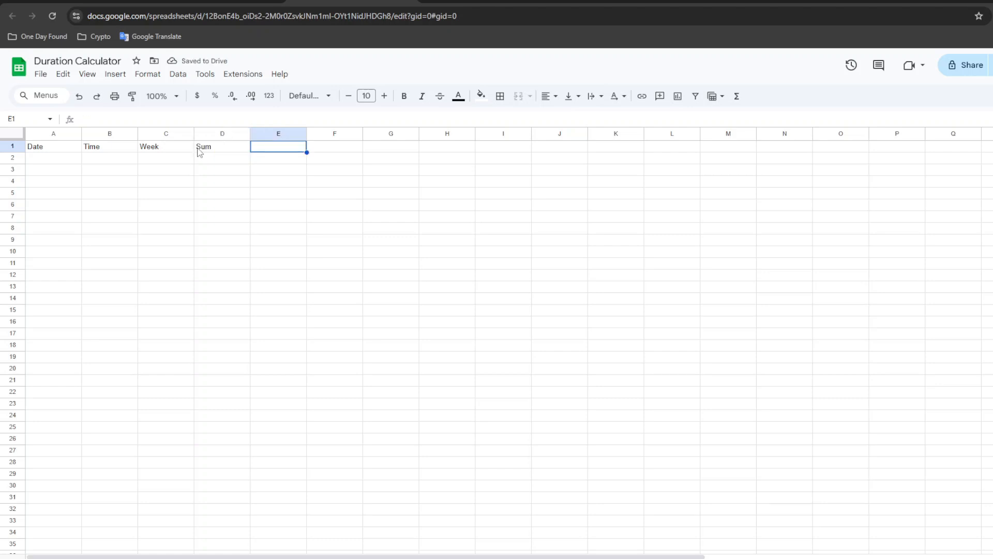
Step: Add the column headers Plan in cell E1 and Status in cell F1
text(Plan)
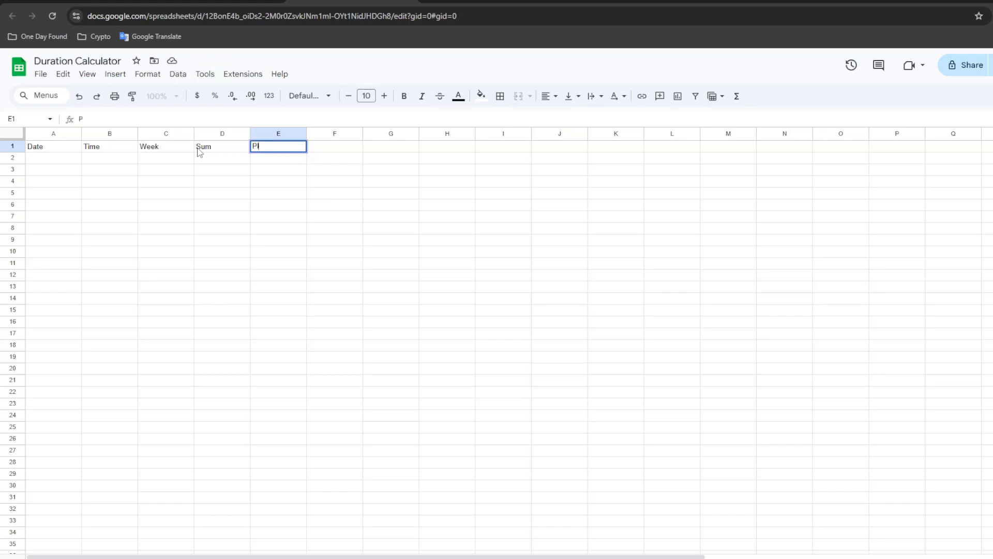
click(285, 160)
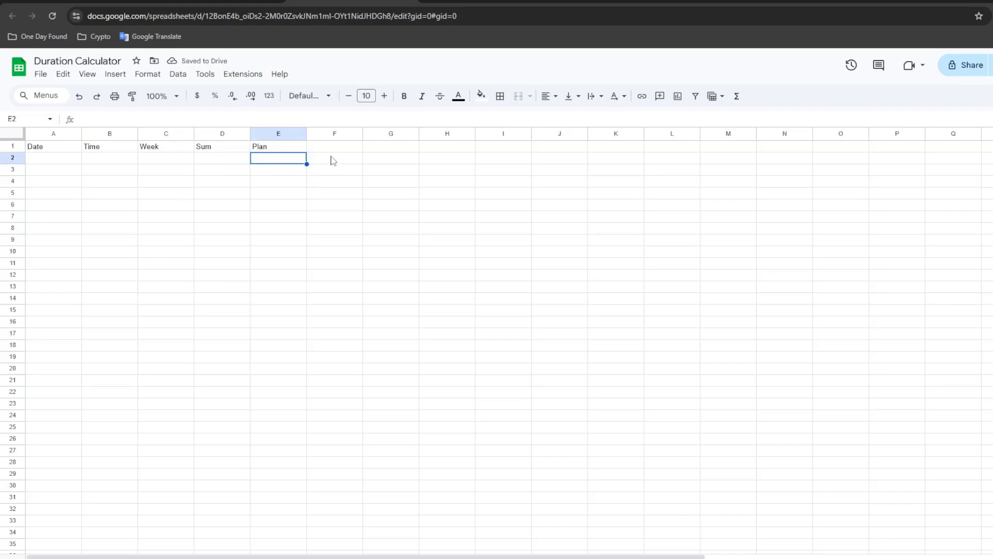
click(349, 146)
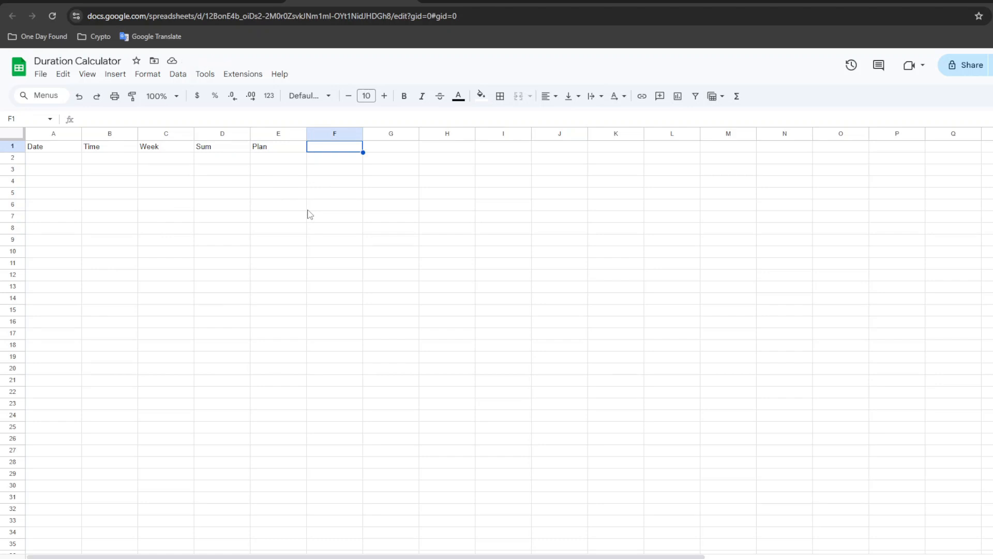
text(Sta)
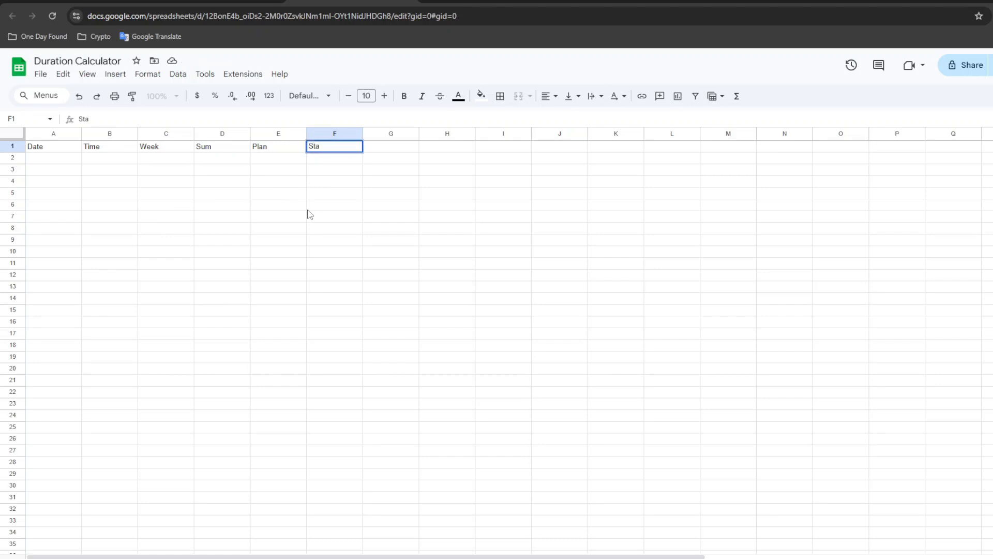
text(tus)
Step: Fill the first data row with the date 2024/11/28 in A2 and the time 2:00 in B2
click(55, 161)
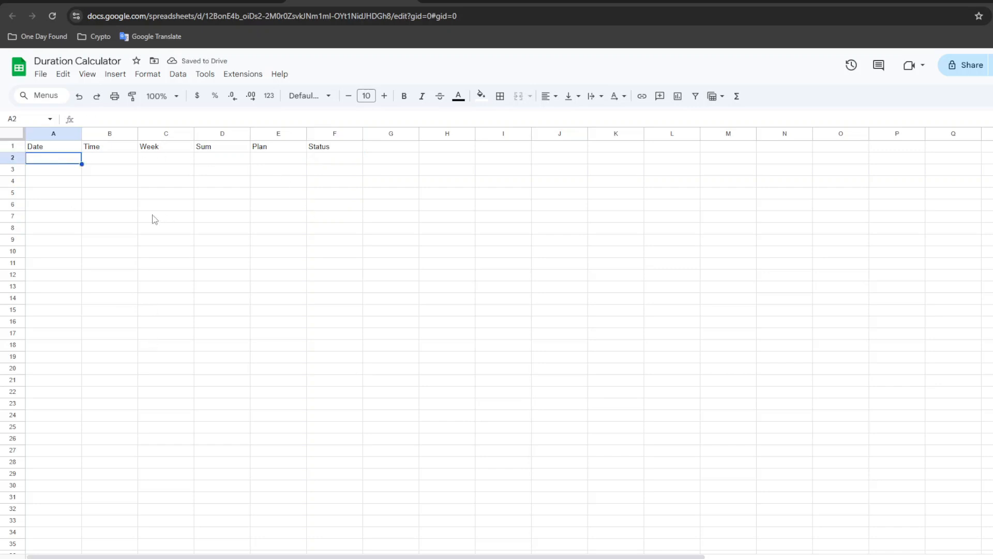
double_click(55, 161)
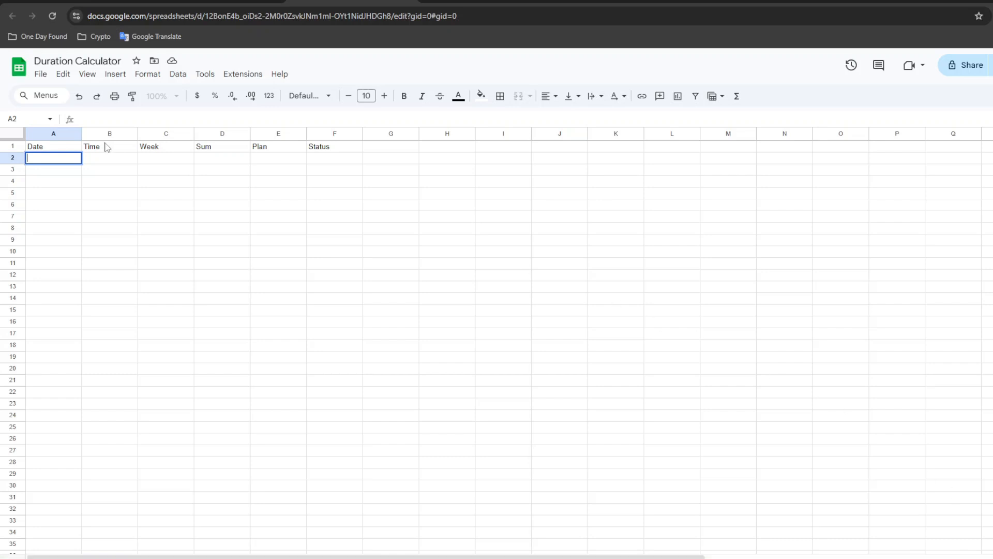
text(2024/)
text(11/28)
click(110, 159)
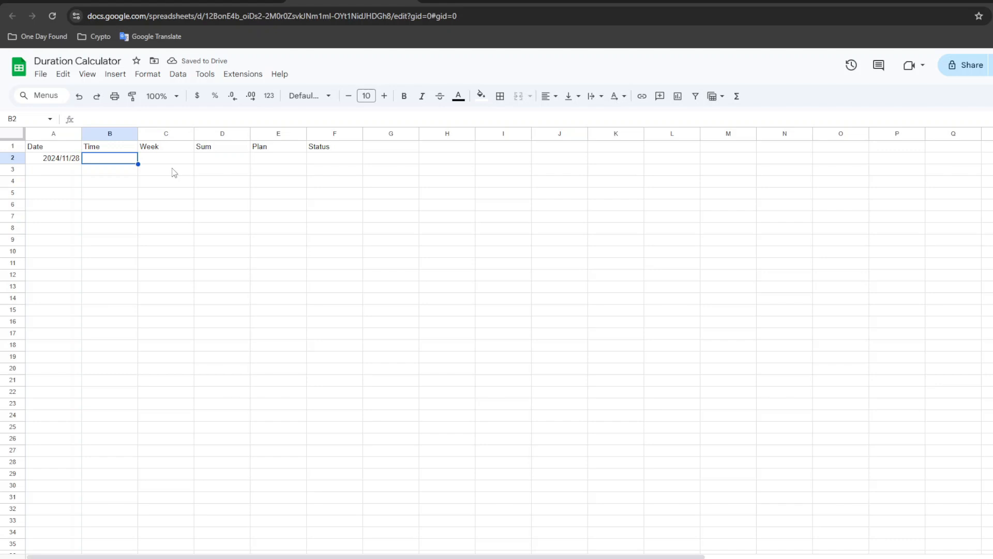
text(2:00)
key(Return)
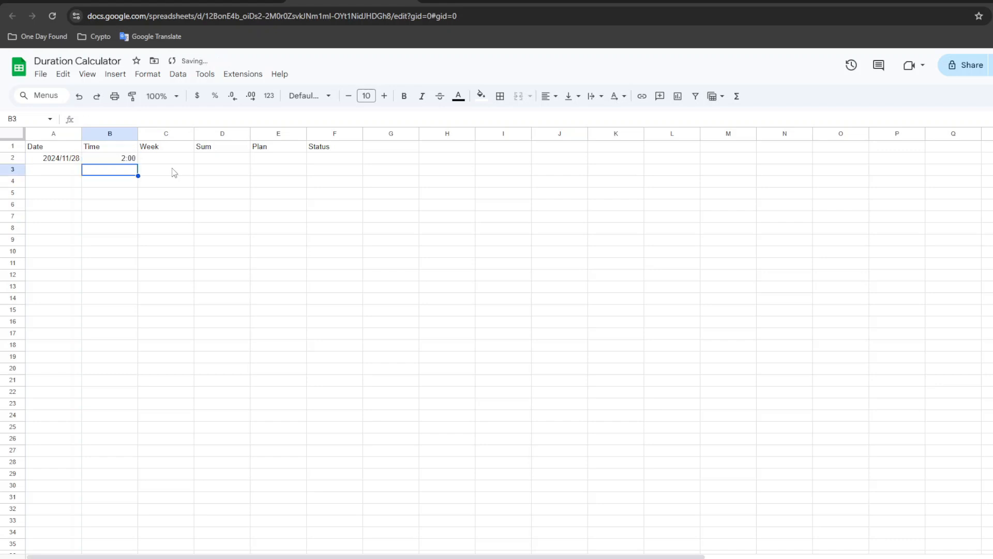
Step: Center the header text of row 1 horizontally
click(155, 161)
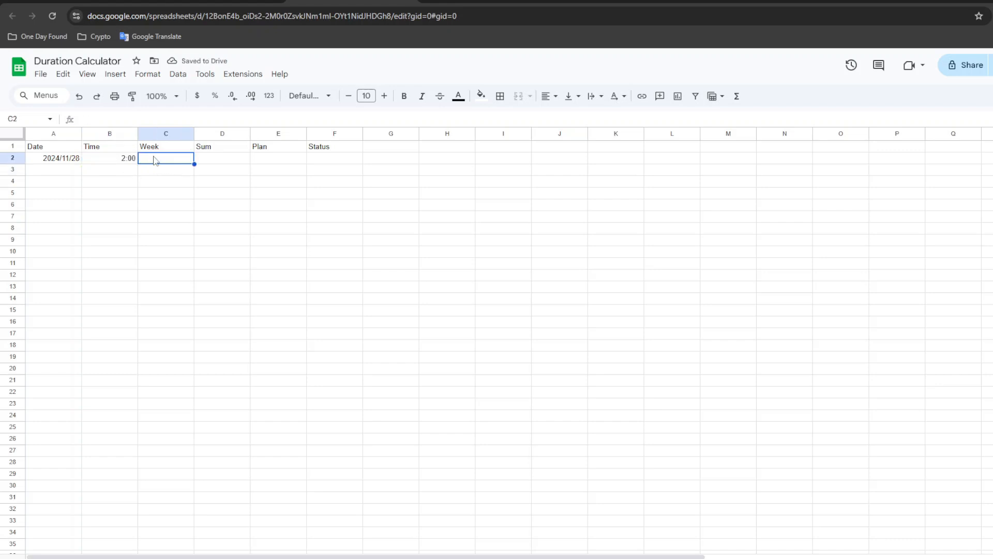
click(216, 147)
click(216, 157)
click(11, 147)
click(550, 96)
click(568, 117)
click(199, 173)
click(229, 161)
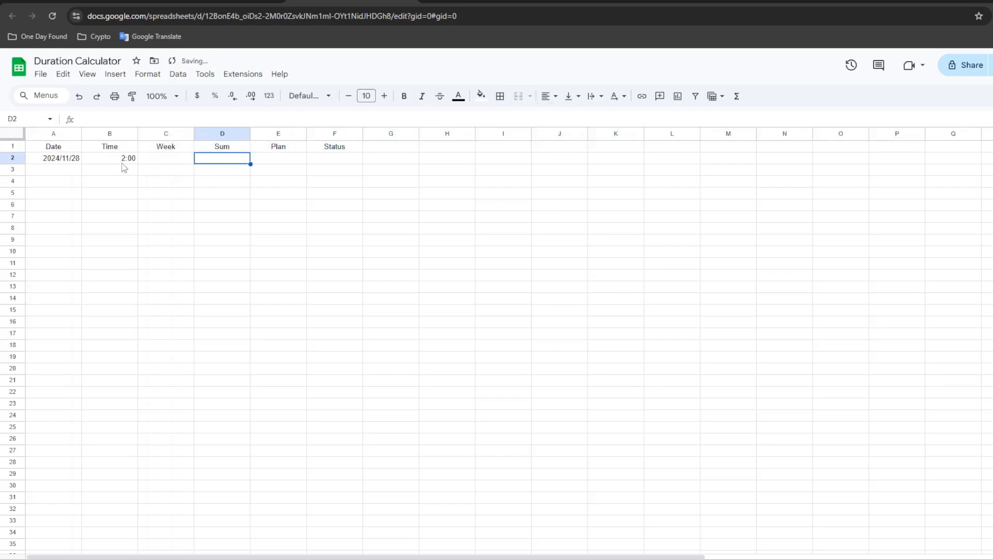
Step: Reapply horizontal centering to the header row and align its text vertically to the middle
click(9, 147)
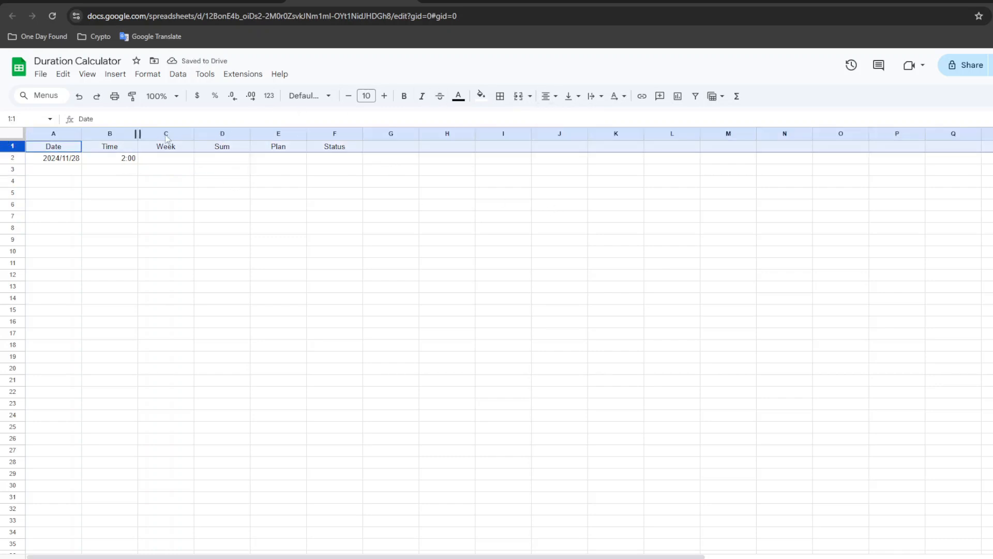
click(557, 101)
click(568, 117)
click(567, 96)
click(590, 117)
click(392, 222)
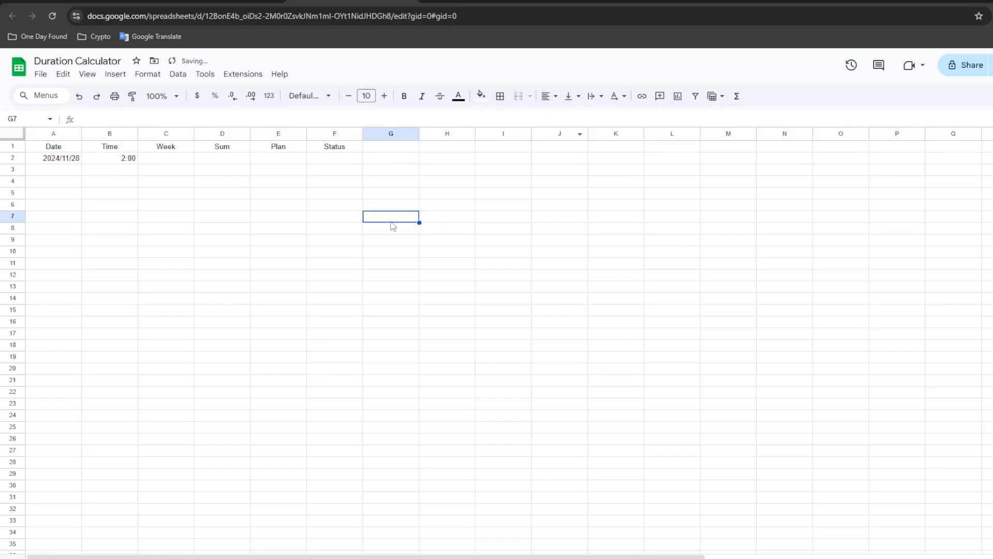
Step: Enter the formula =COUNTA(C:C)*40 in cell E2 under the Plan header
click(281, 150)
click(234, 148)
click(292, 160)
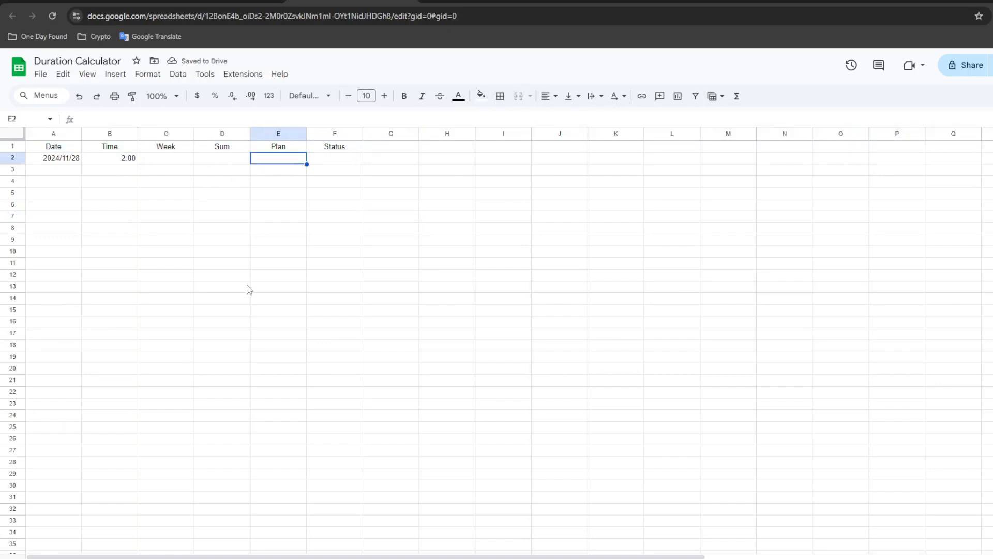
double_click(286, 159)
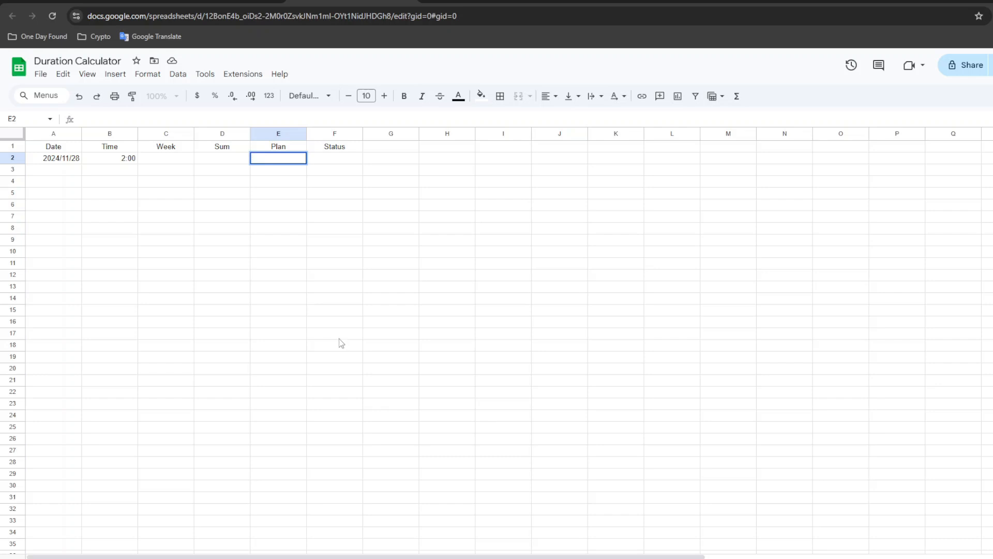
click(285, 163)
double_click(285, 160)
text(=Counto)
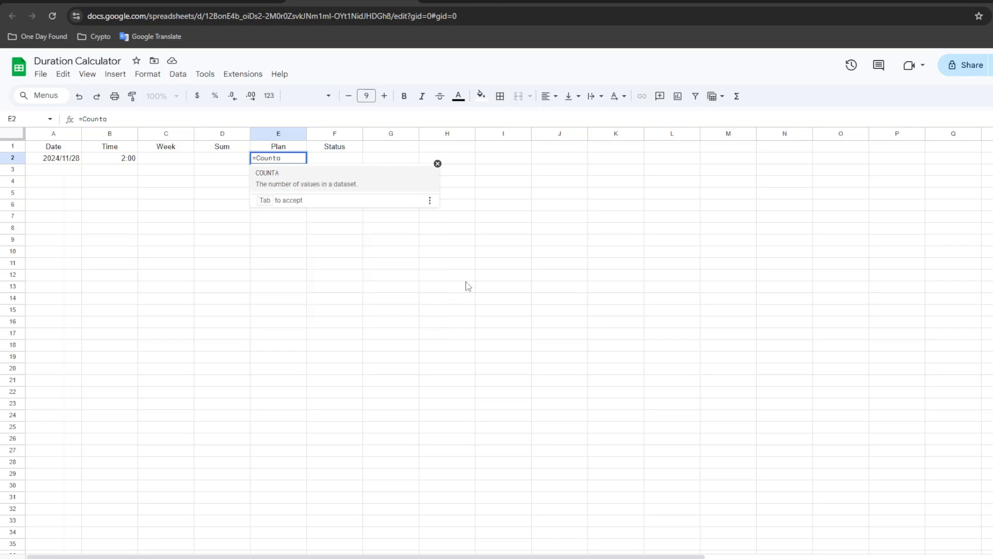
click(272, 185)
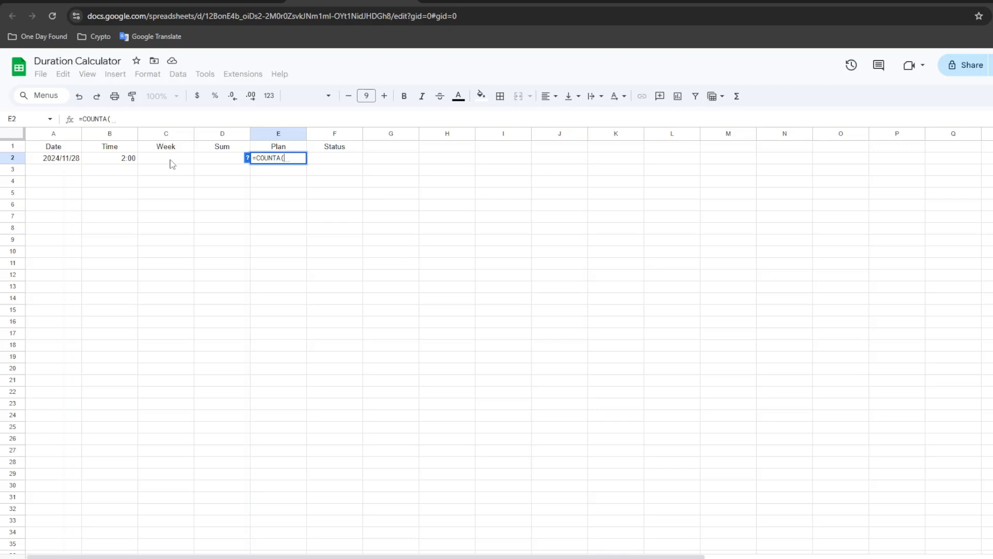
click(172, 133)
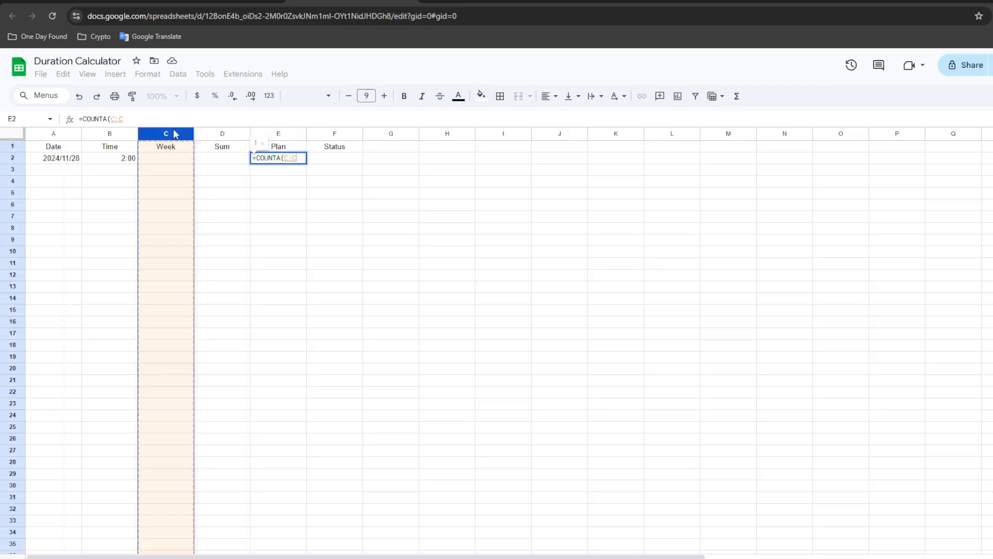
text())
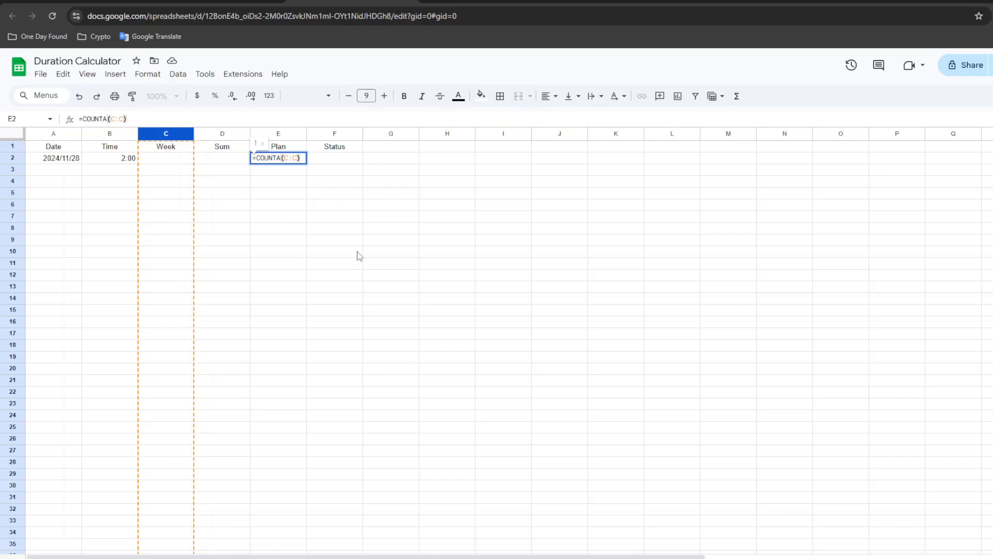
text(*)
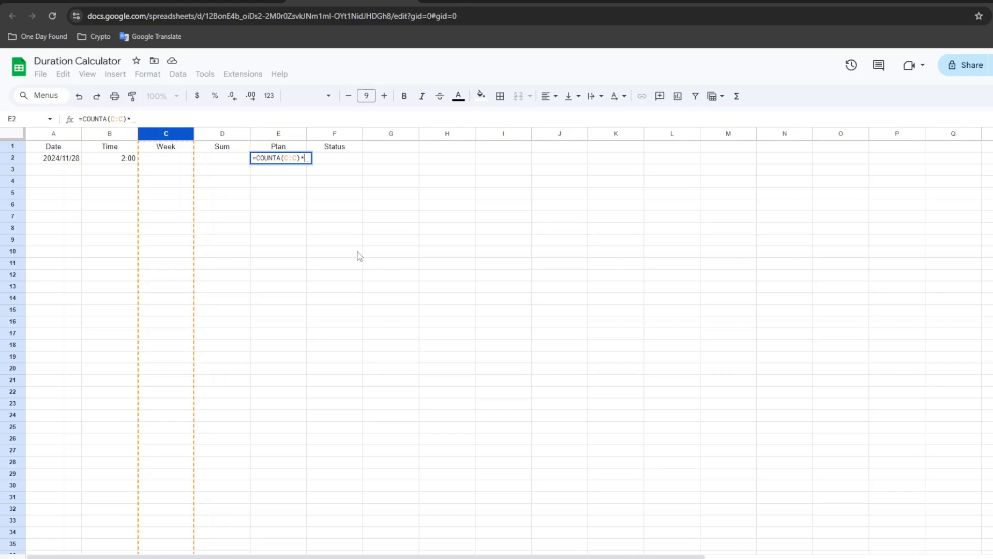
text(40)
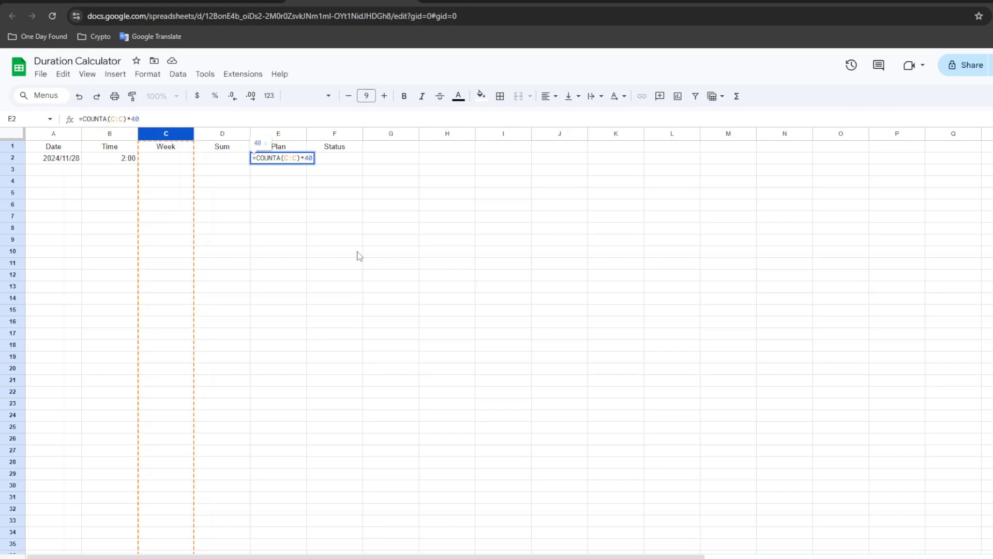
key(Return)
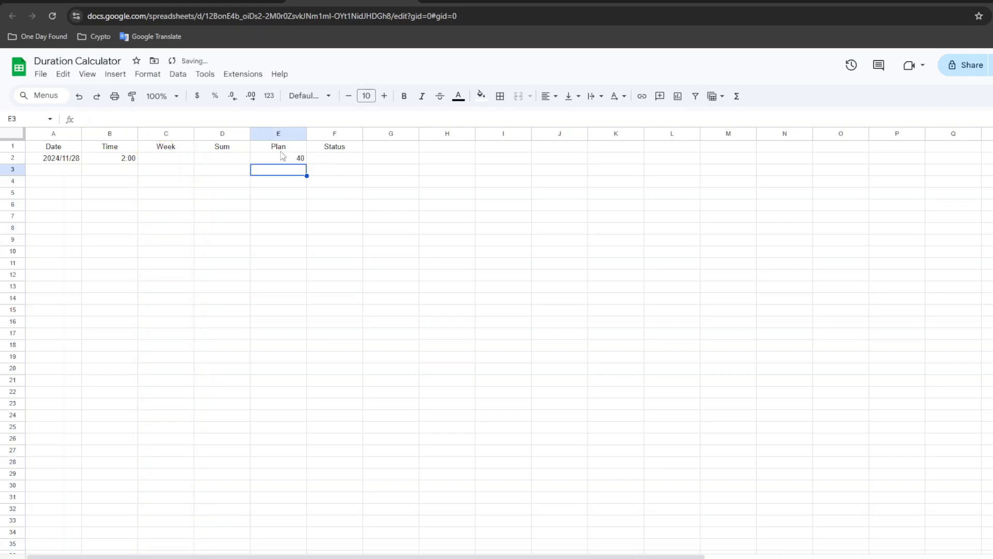
Step: Format the entire Plan column E with the Duration number format
click(280, 134)
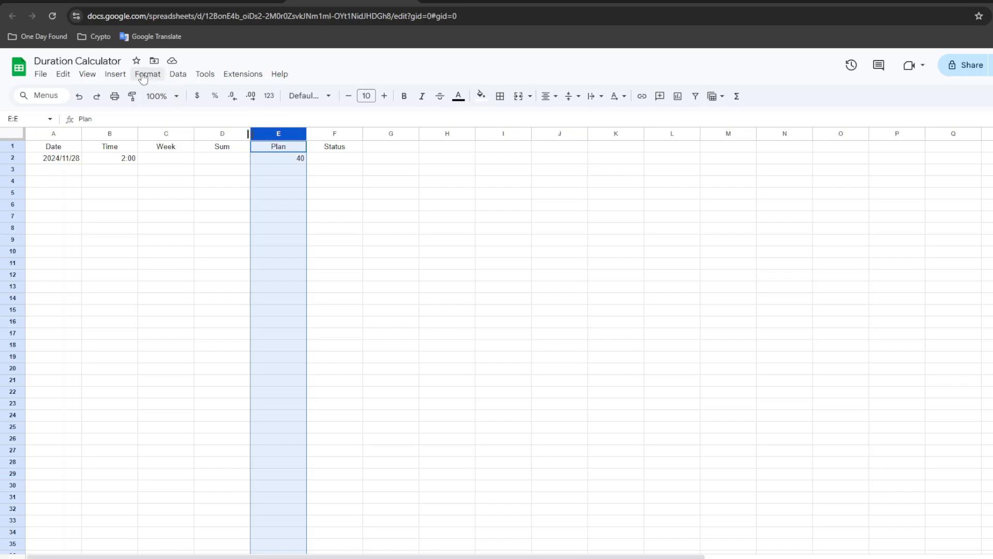
click(143, 77)
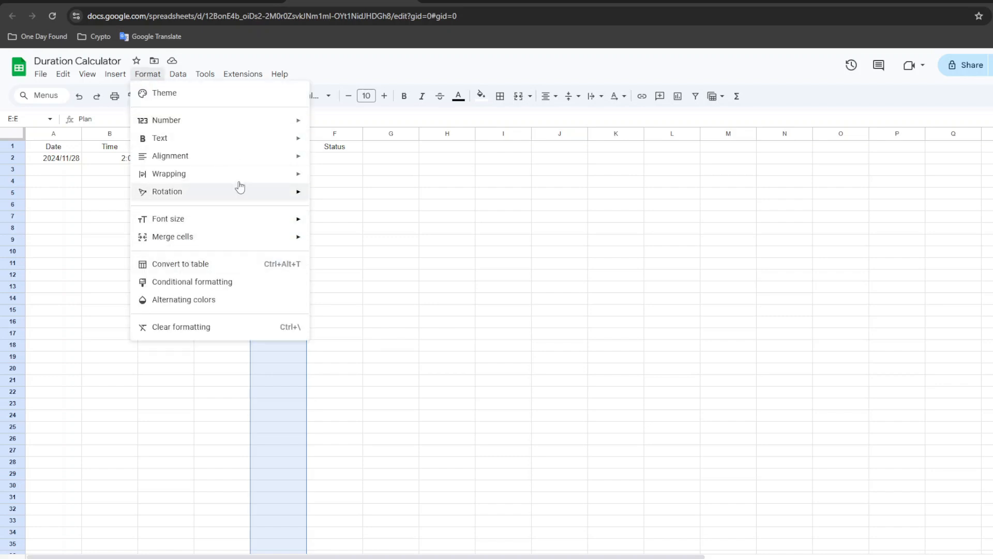
mouse_move(236, 125)
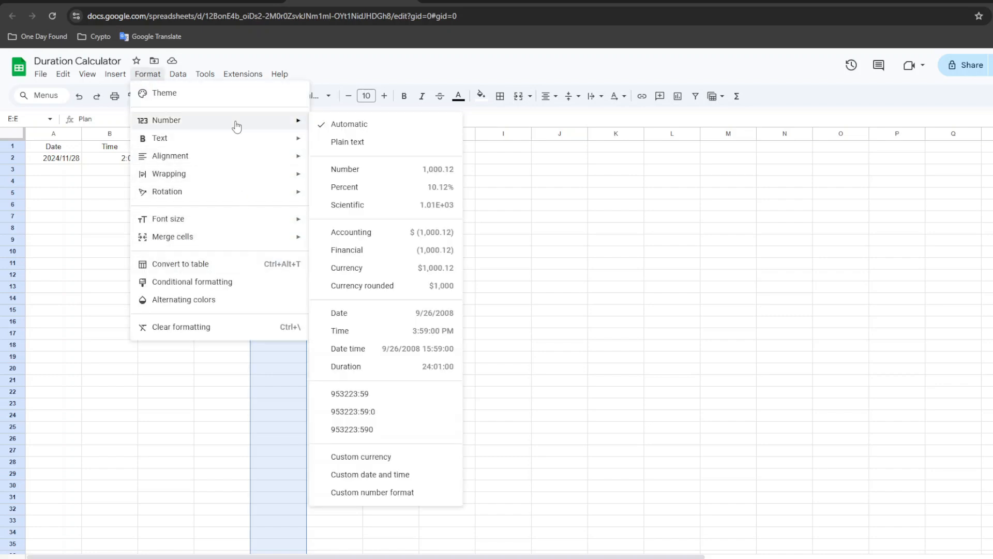
click(383, 365)
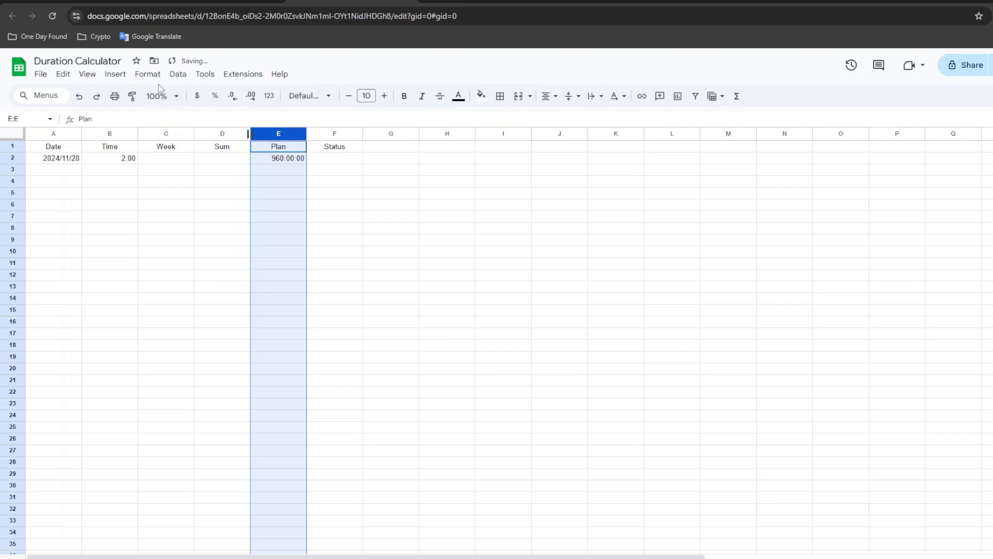
Step: Apply a custom date and time format to column E showing only elapsed hours and minutes, with the seconds removed
click(140, 83)
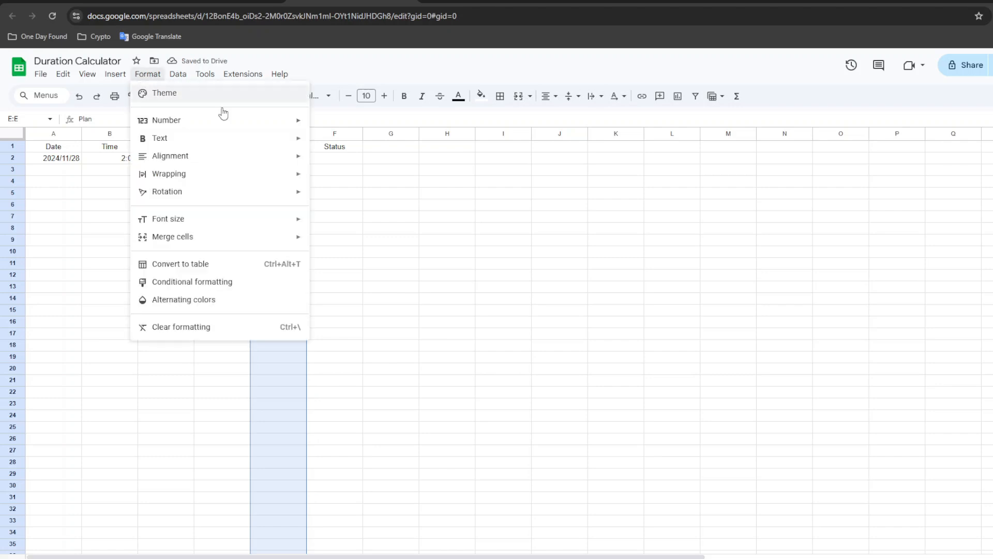
mouse_move(293, 126)
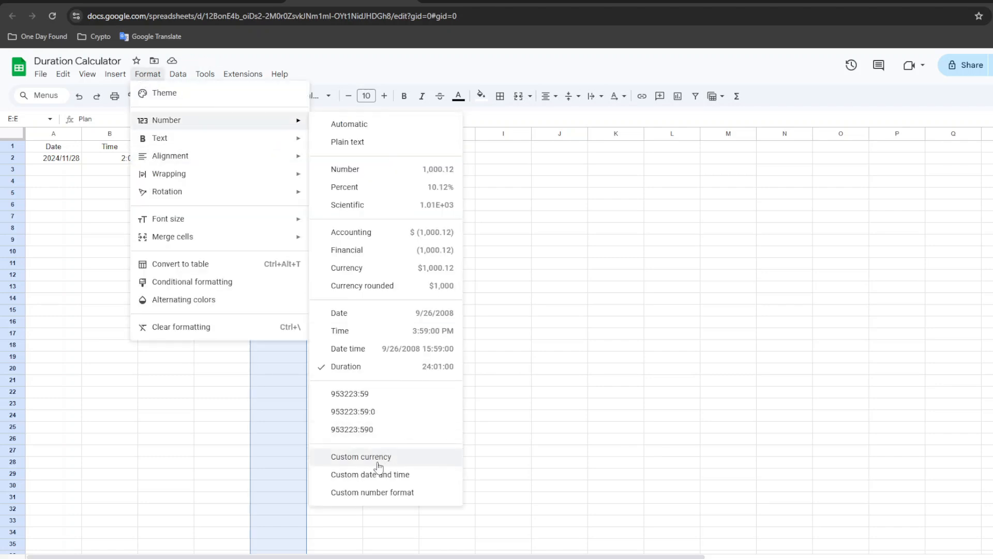
click(354, 481)
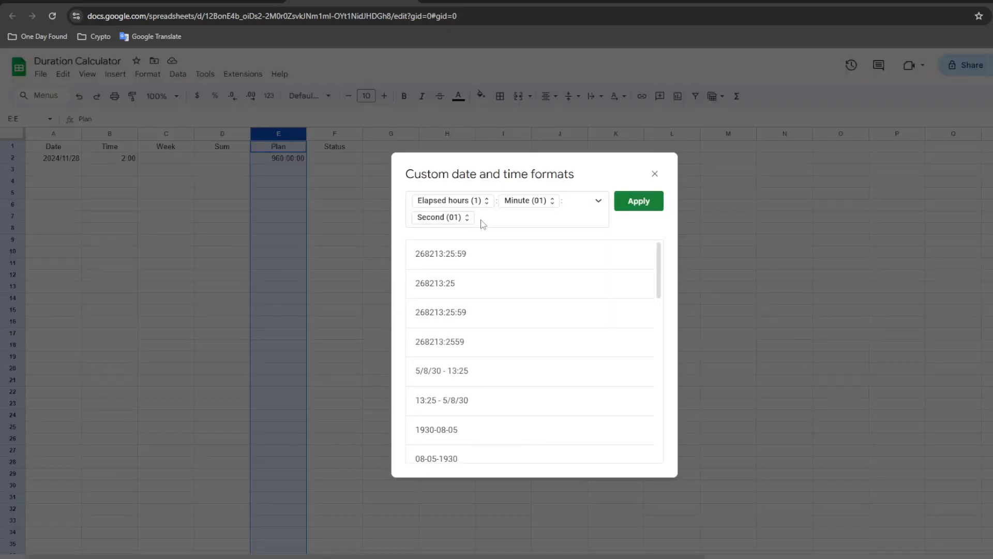
click(460, 223)
click(525, 220)
key(BackSpace)
key(BackSpace)
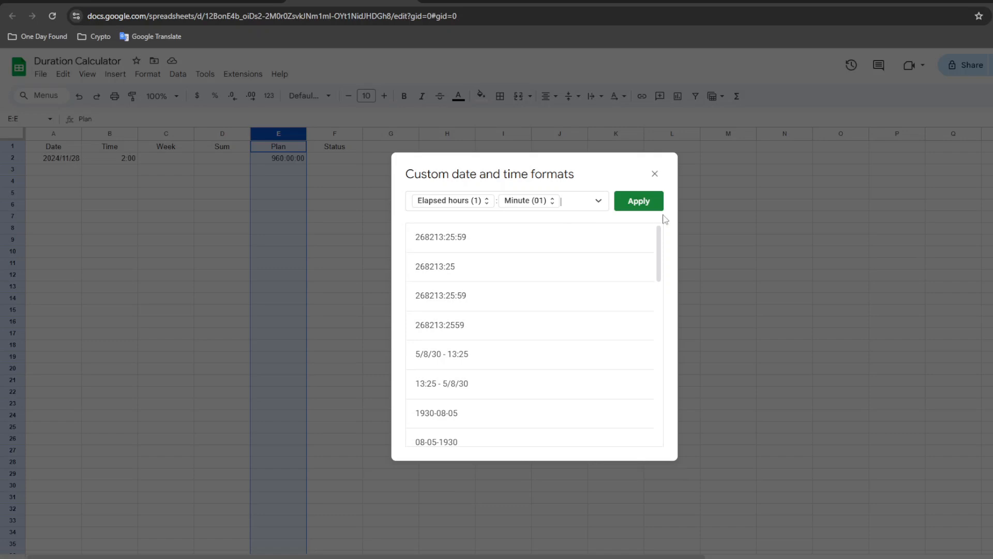
click(639, 201)
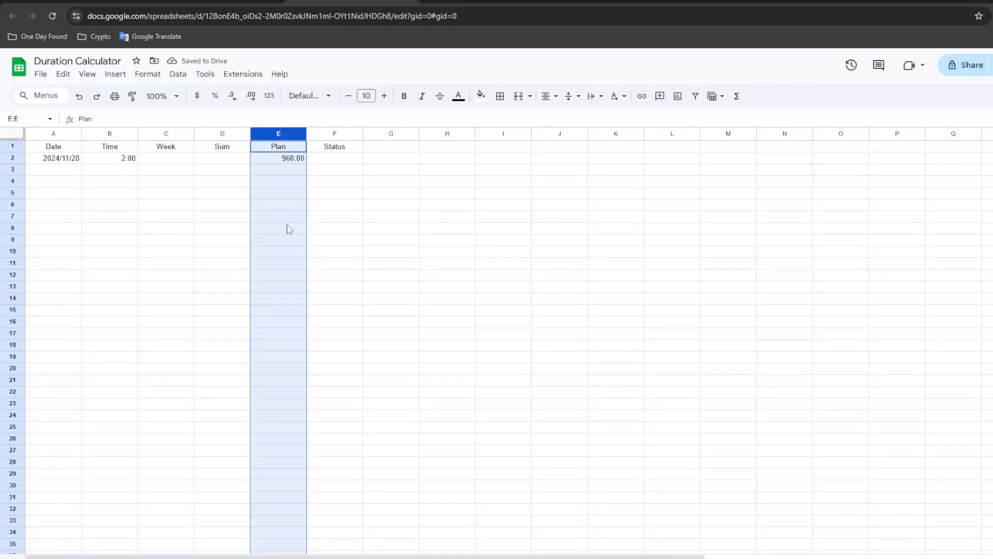
Step: Align the contents of all cells in the sheet to the left
click(284, 159)
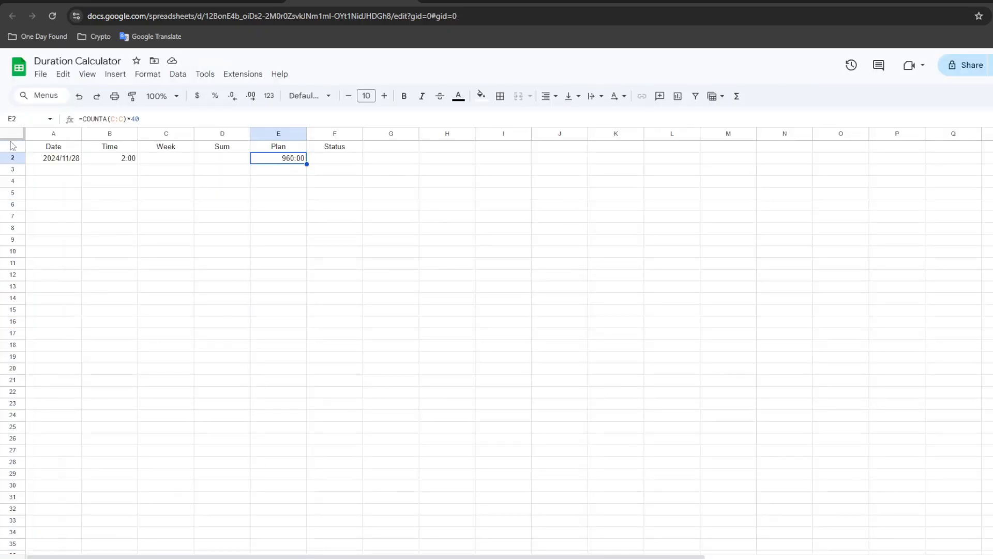
click(11, 136)
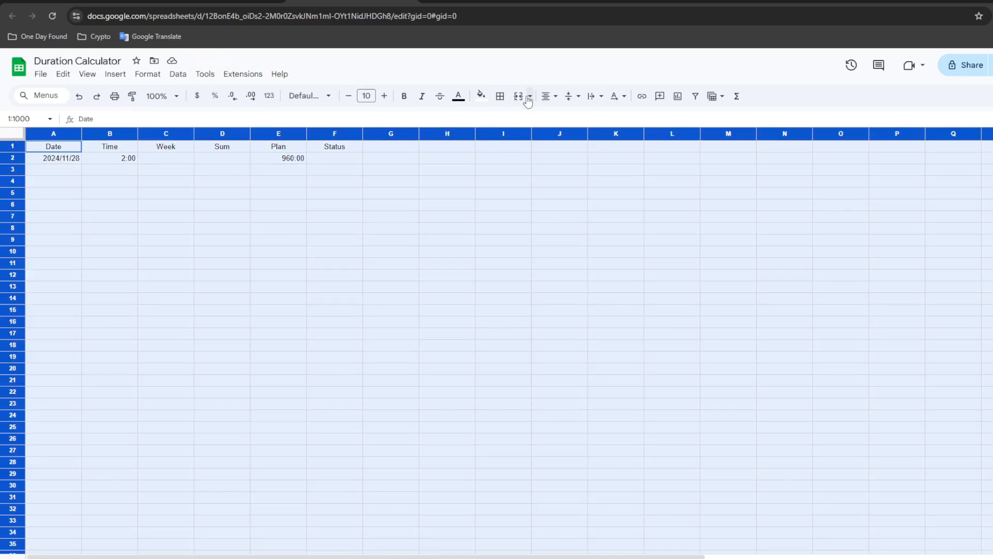
click(549, 96)
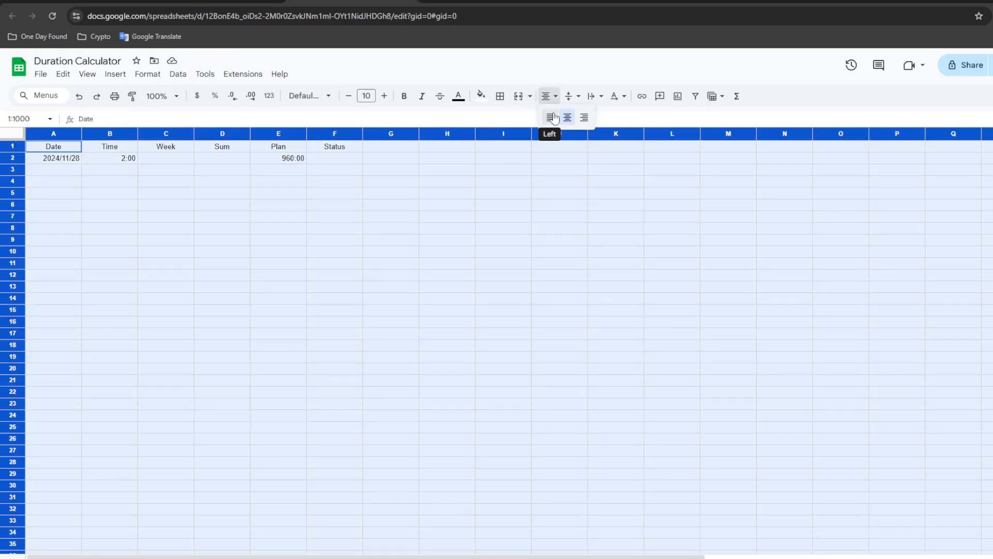
click(550, 117)
Step: Center the header texts in row 1 horizontally again
click(100, 171)
click(11, 150)
click(544, 96)
click(568, 117)
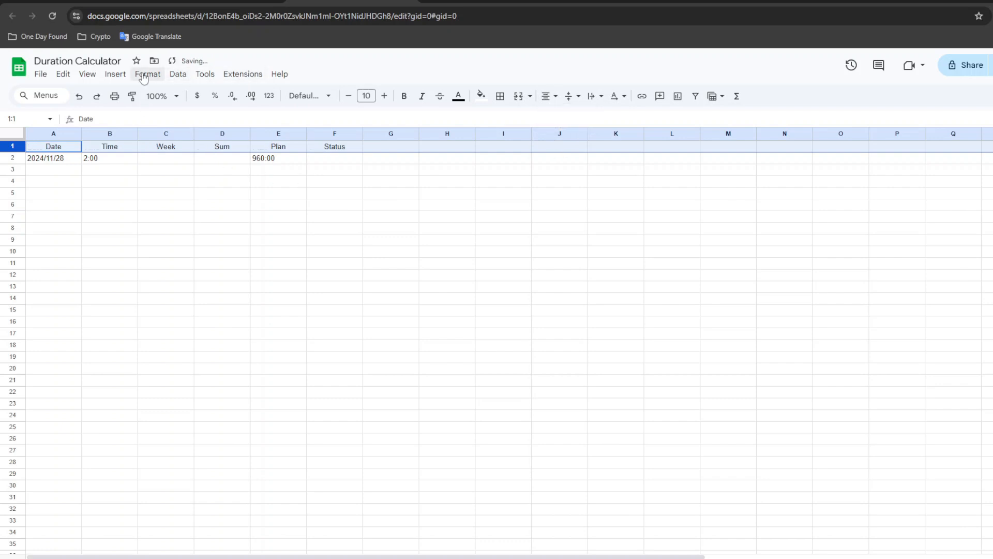
Step: Freeze the first row so the headers stay in place, and check it by scrolling through the sheet
click(86, 74)
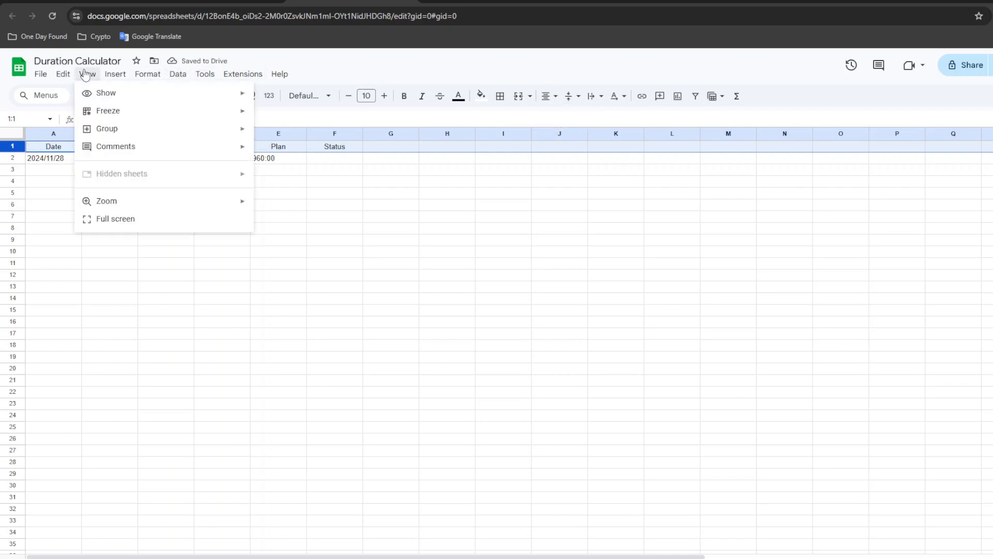
mouse_move(114, 110)
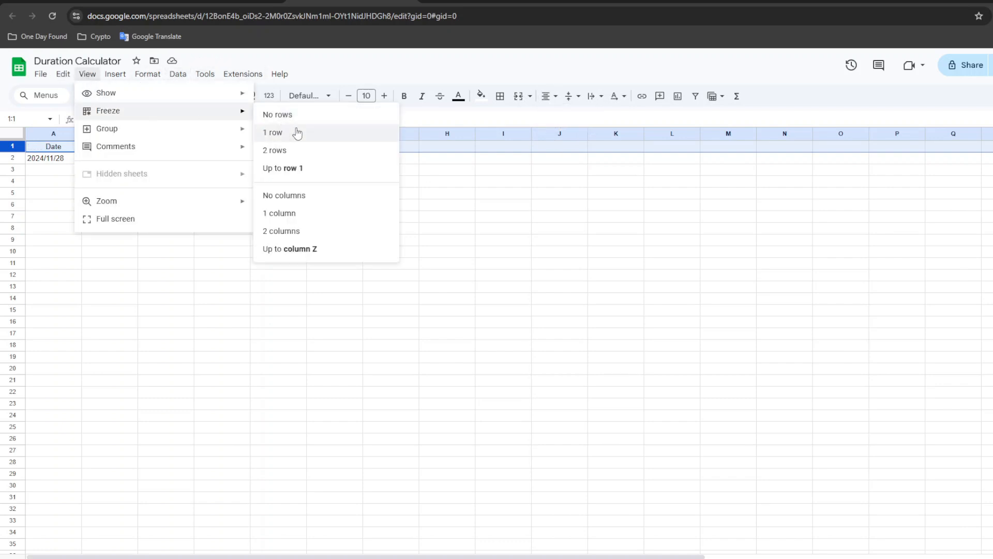
click(297, 133)
click(217, 257)
scroll(274, 228, down, 12)
scroll(274, 225, up, 12)
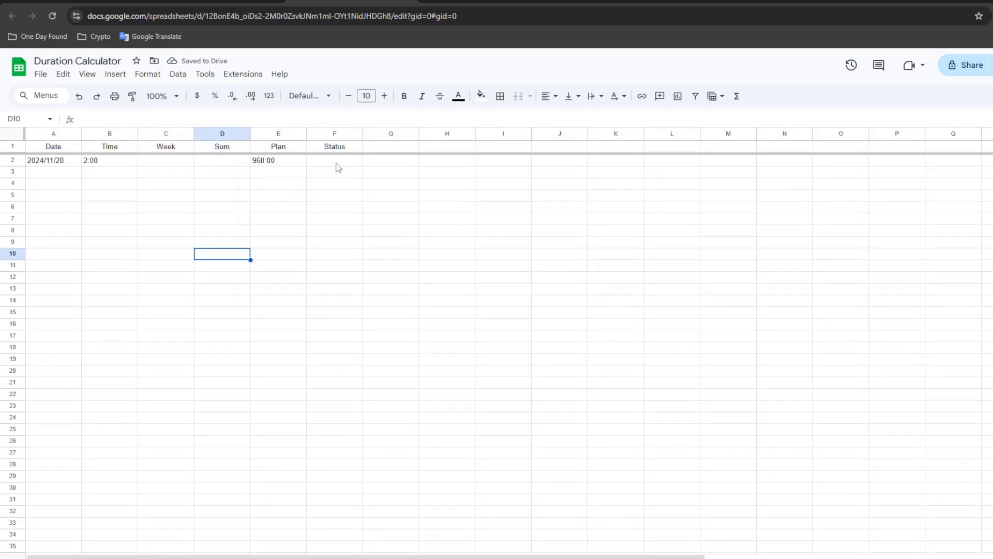
Step: Open the Plan formula in E2 for editing and select its multiplier 40
click(280, 172)
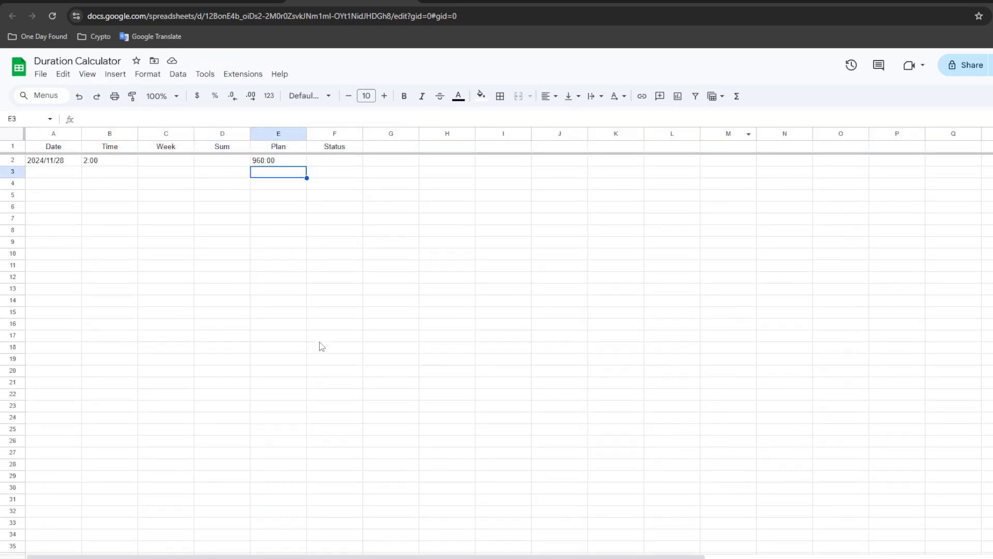
click(275, 161)
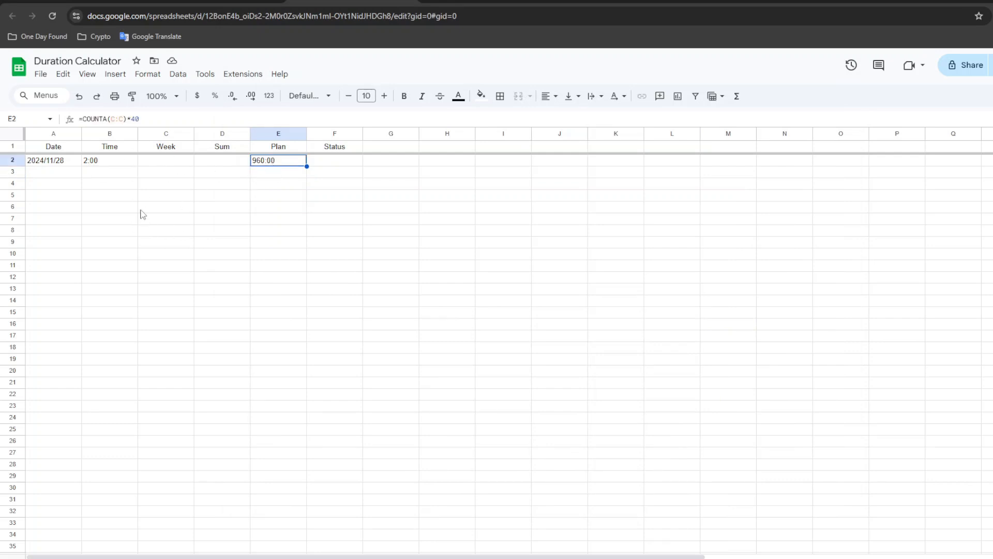
double_click(282, 161)
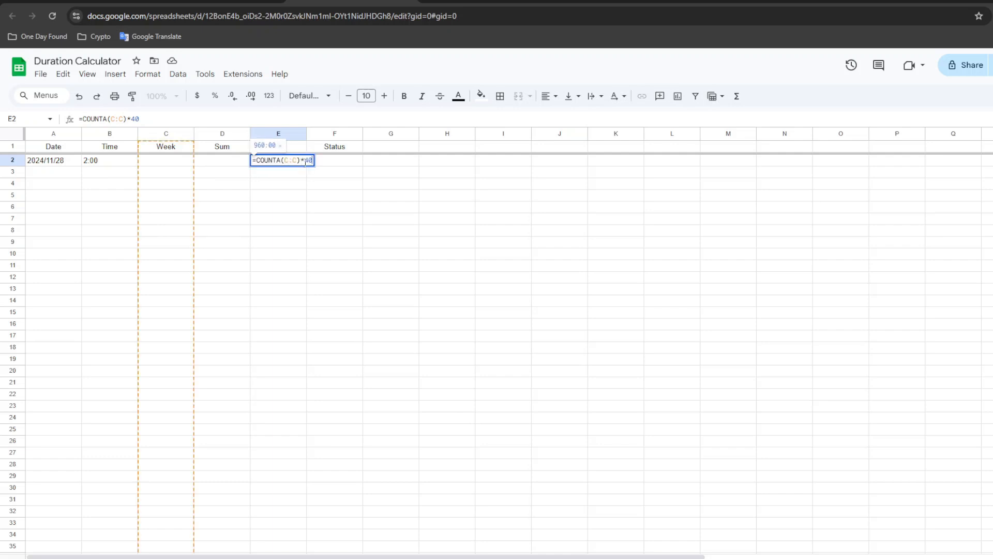
double_click(308, 160)
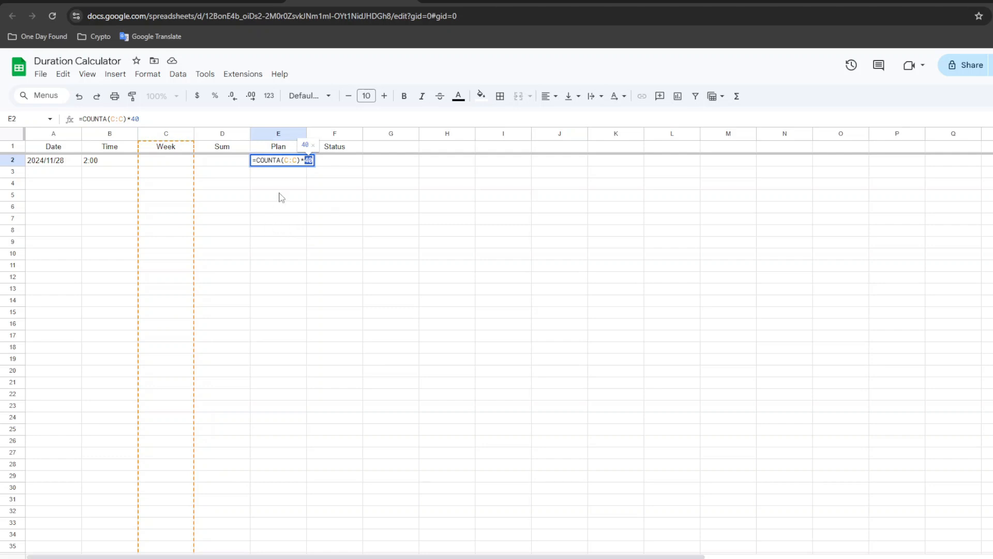
Step: Switch to the Calculator app and divide 40 by 24
key(XF86Calculator)
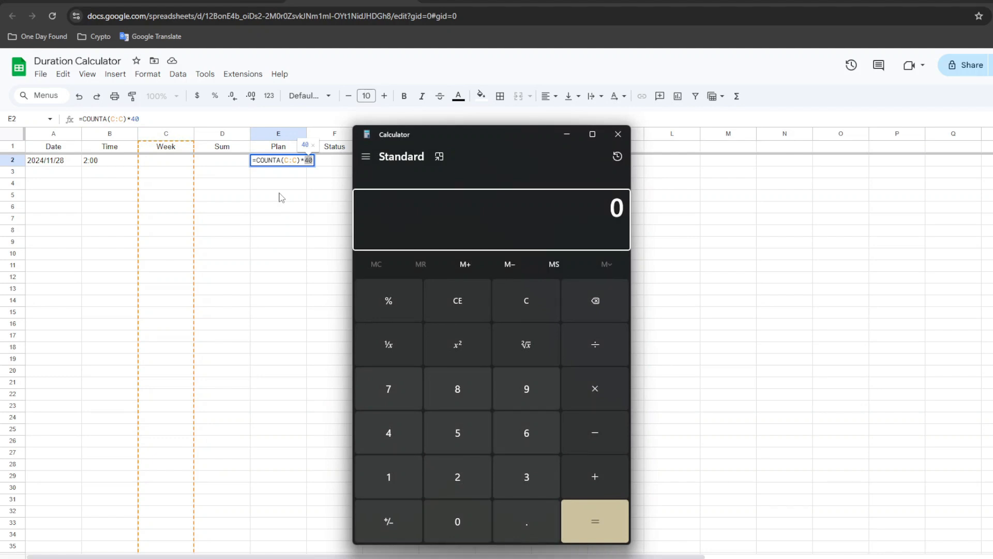
text(40)
key(slash)
text(24)
key(Return)
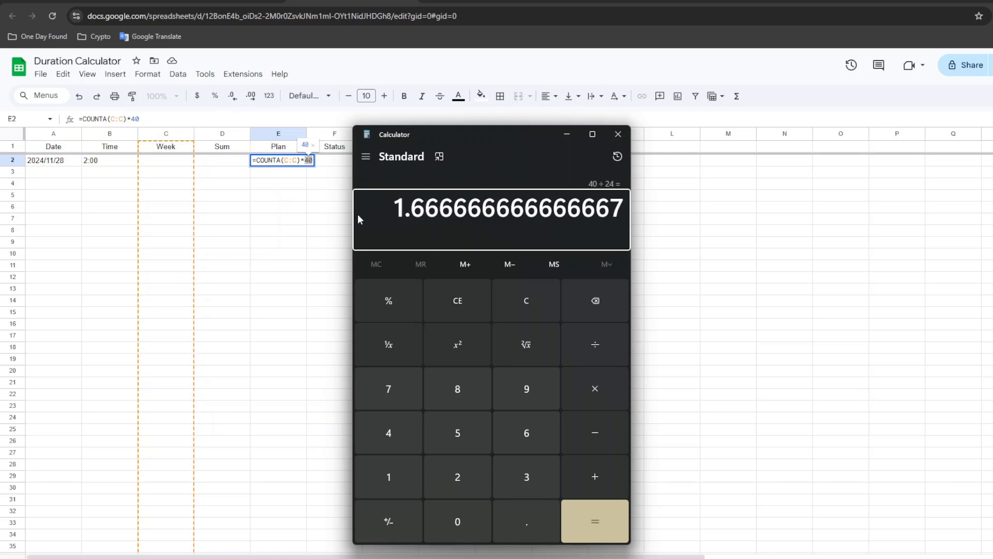
Step: Return to the spreadsheet and set the multiplier to 1.6667, making the E2 formula =COUNTA(C:C)*1.6667
key(alt+Tab)
text(1.6667)
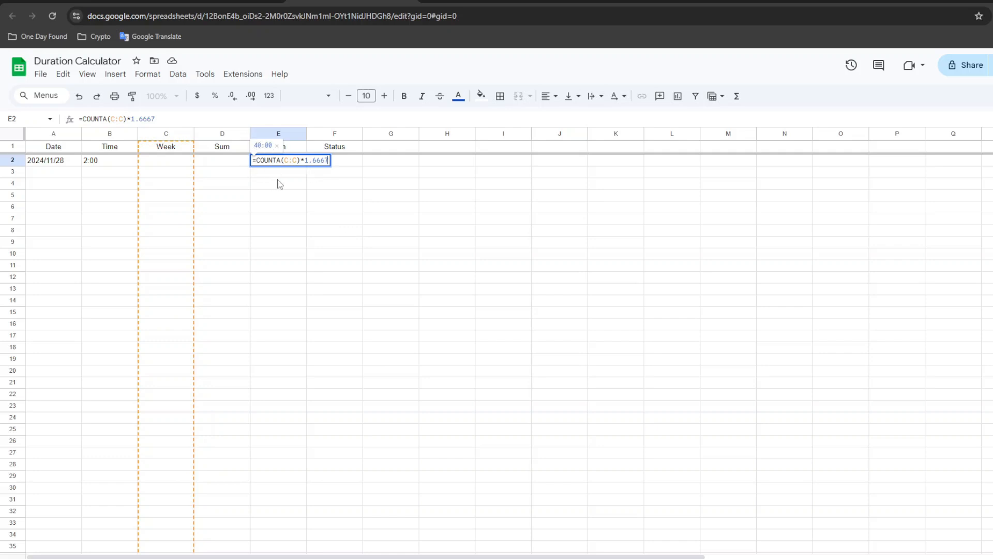
key(Return)
click(283, 162)
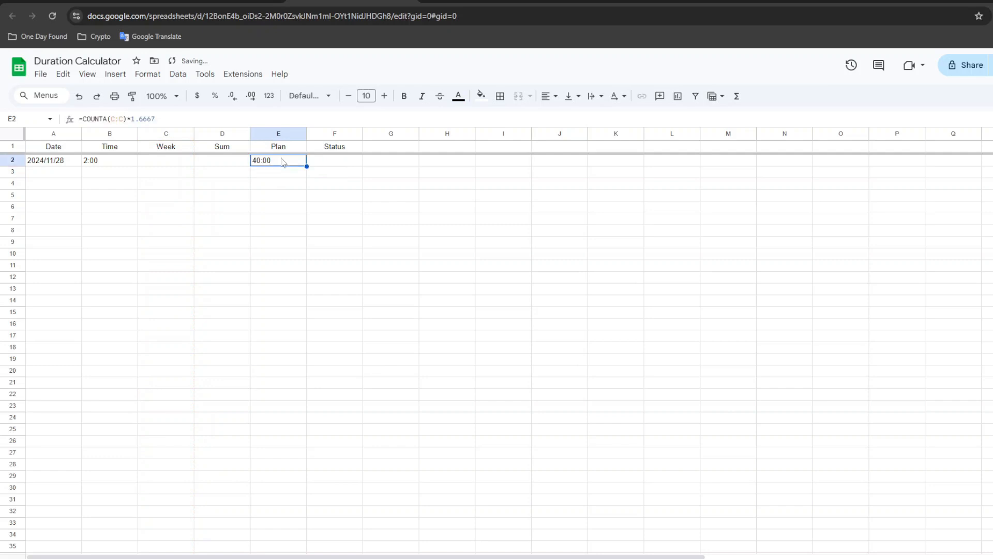
double_click(288, 164)
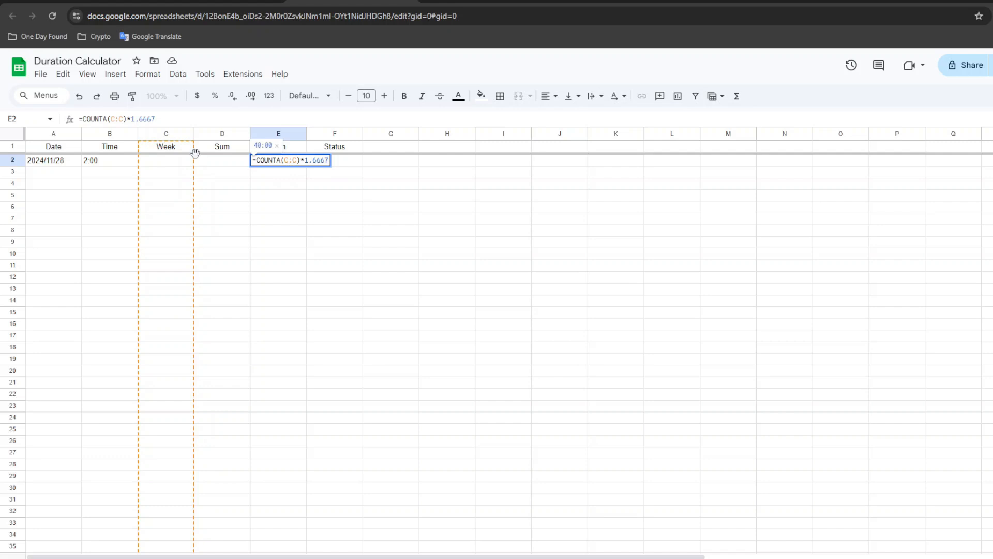
click(289, 161)
click(184, 159)
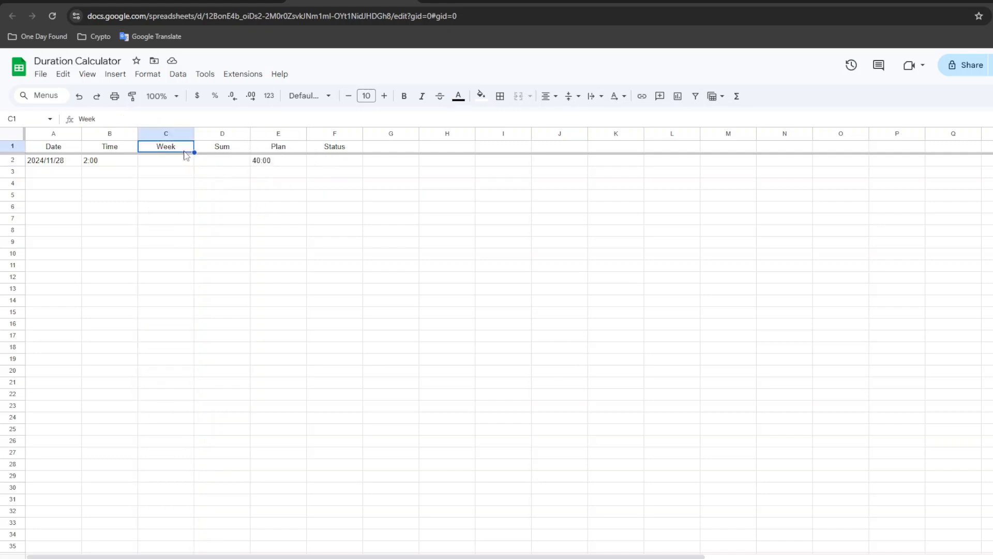
Step: Replace the COUNTA range in Plan cell E2 with C2:C1000, making the formula =COUNTA(C2:C1000)*1.6667, and recheck it
click(272, 164)
double_click(274, 161)
drag(300, 161, 283, 166)
key(BackSpace)
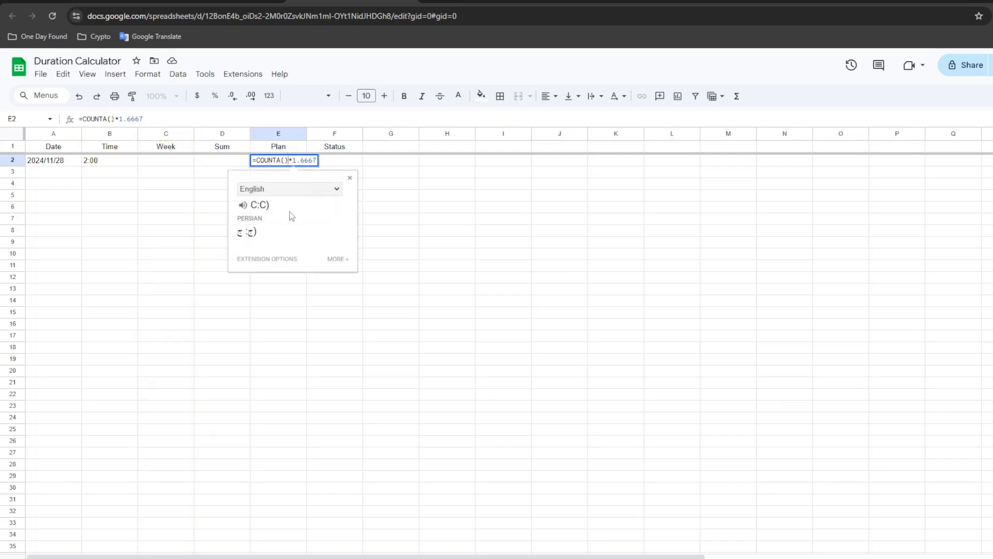
click(284, 161)
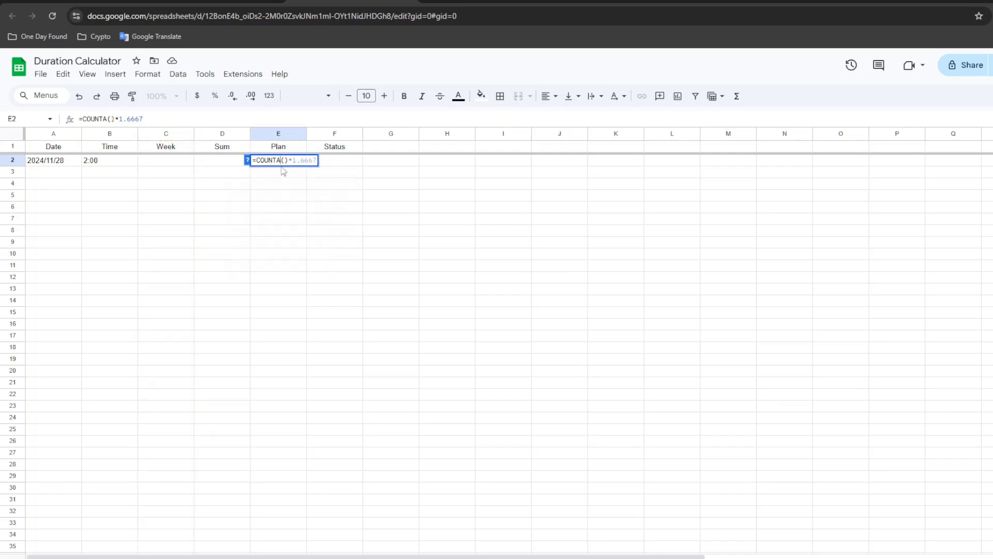
click(162, 161)
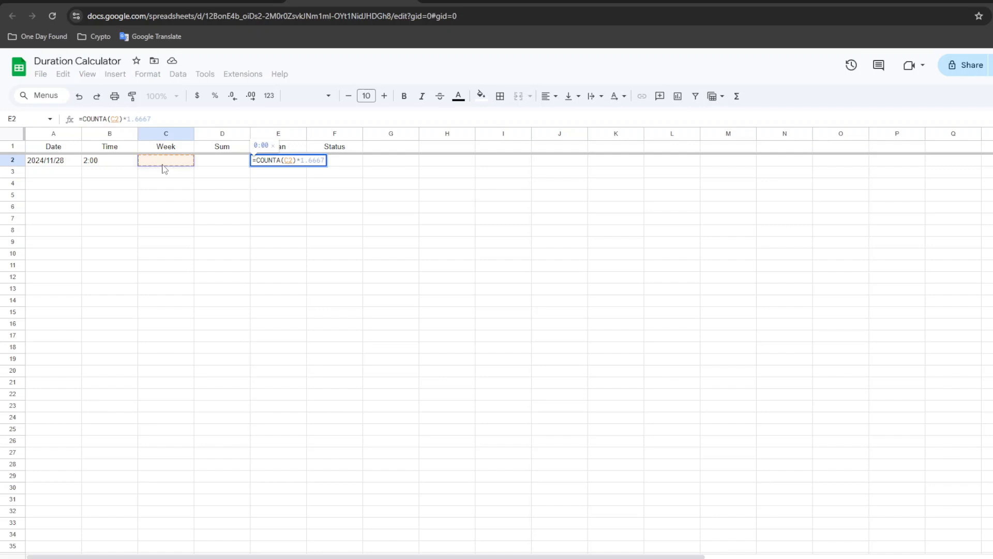
key(ctrl+shift+Down)
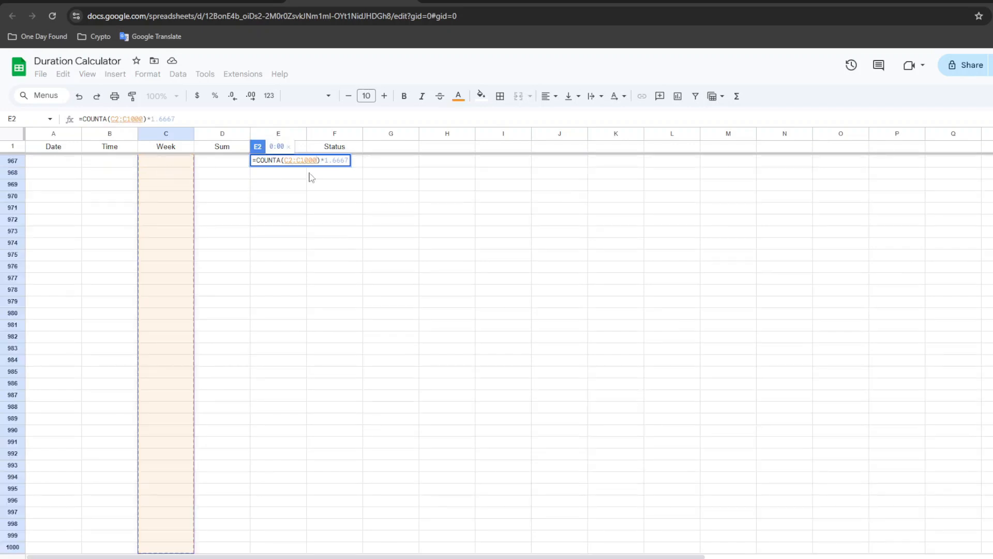
key(Return)
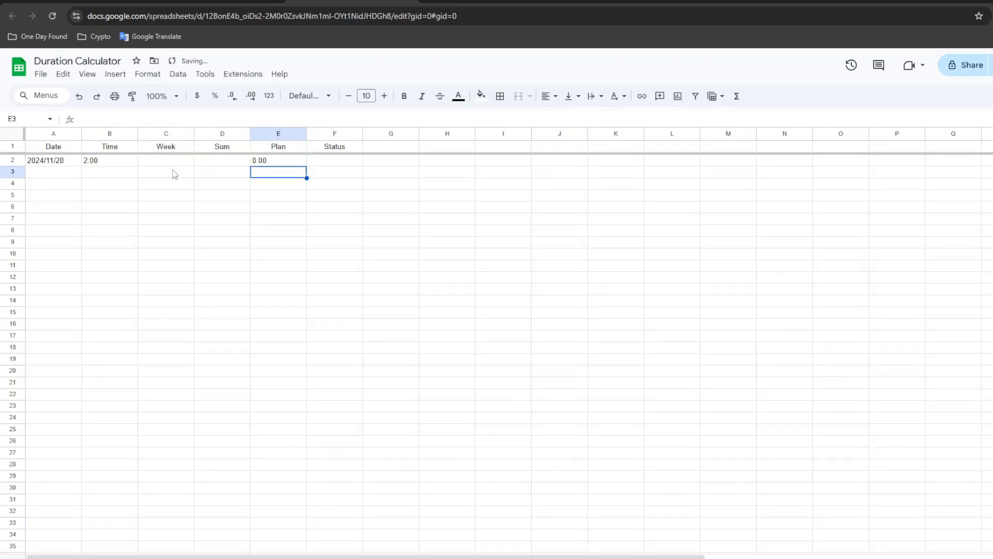
click(177, 164)
double_click(271, 161)
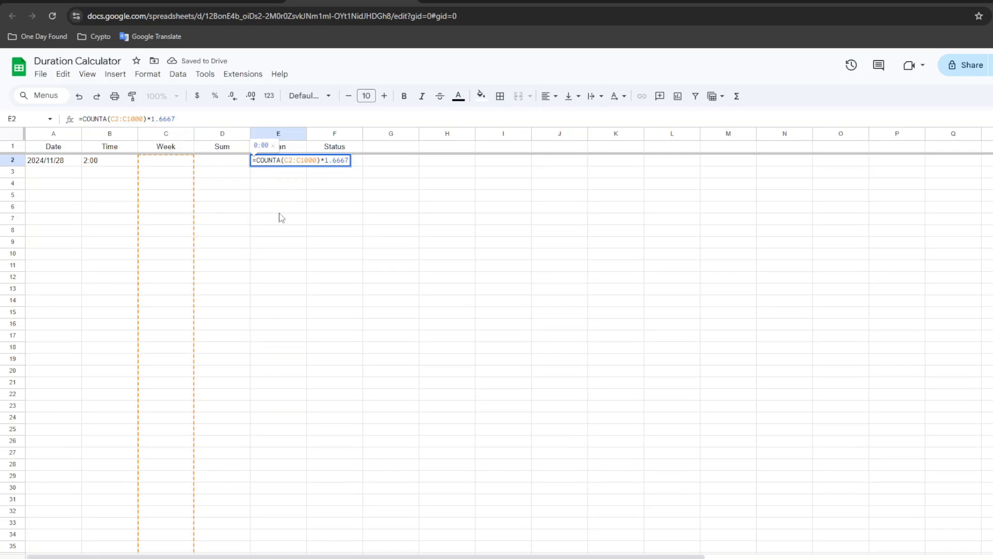
key(Return)
Step: Test the Plan formula by entering 1, a and d in Week cells C2, C3 and C4
click(159, 164)
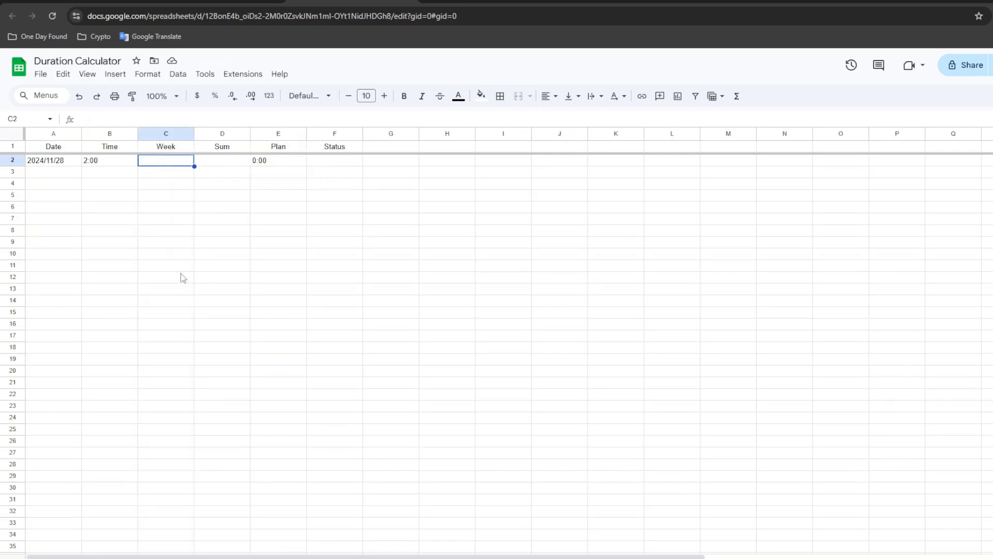
text(1)
key(Return)
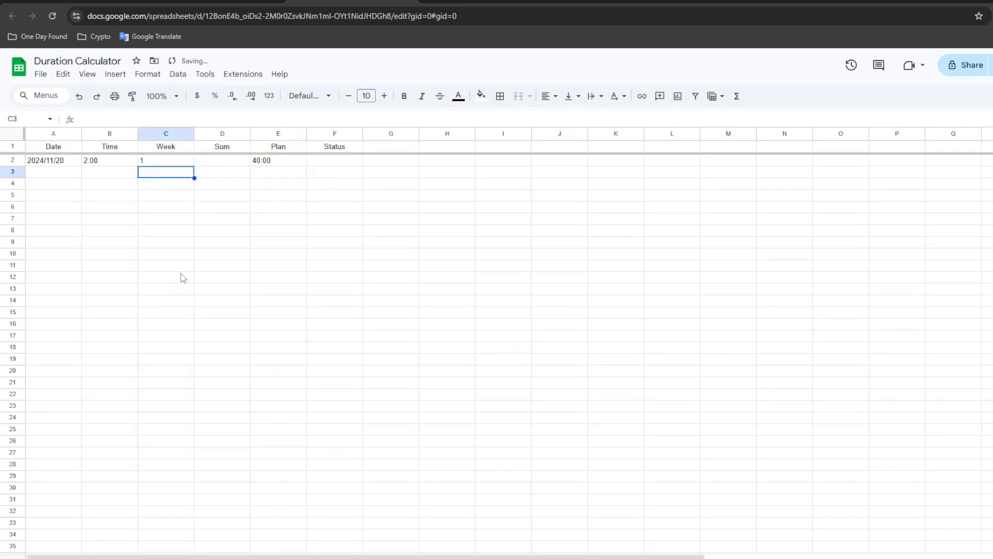
text(a)
key(Return)
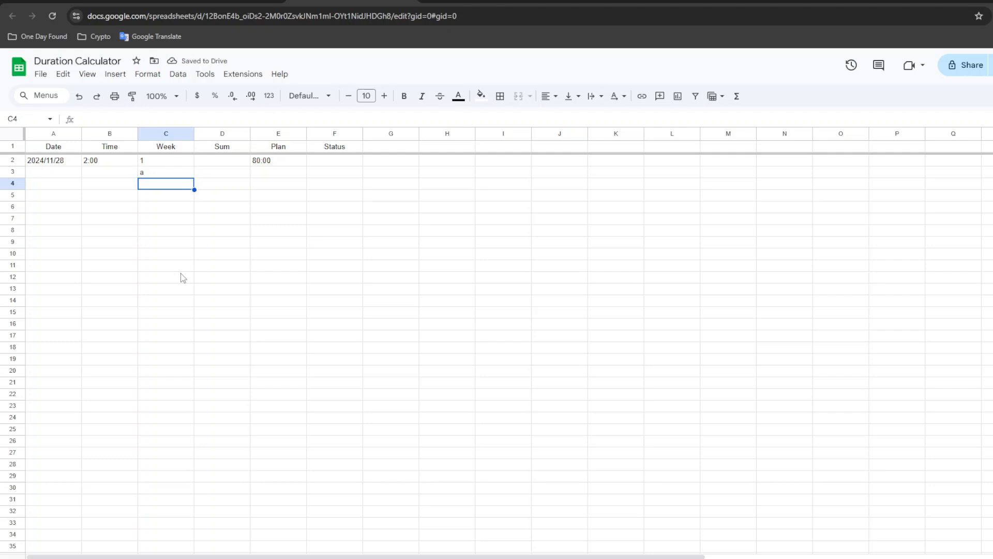
text(d)
key(Return)
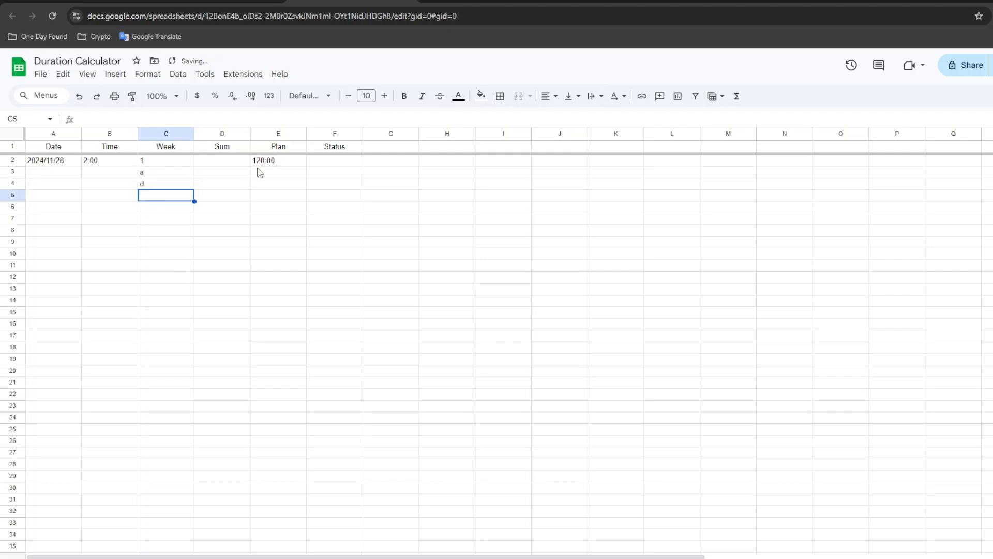
Step: Compare the test entries with the Plan cell E2, and clear the Week cells C2:C7
drag(175, 163, 158, 206)
drag(152, 163, 153, 196)
click(282, 159)
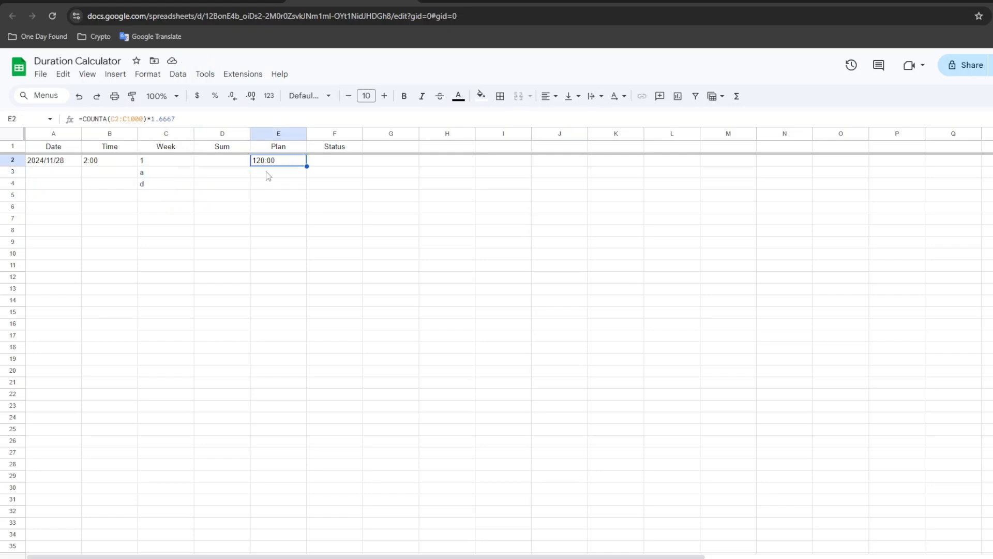
drag(176, 163, 189, 219)
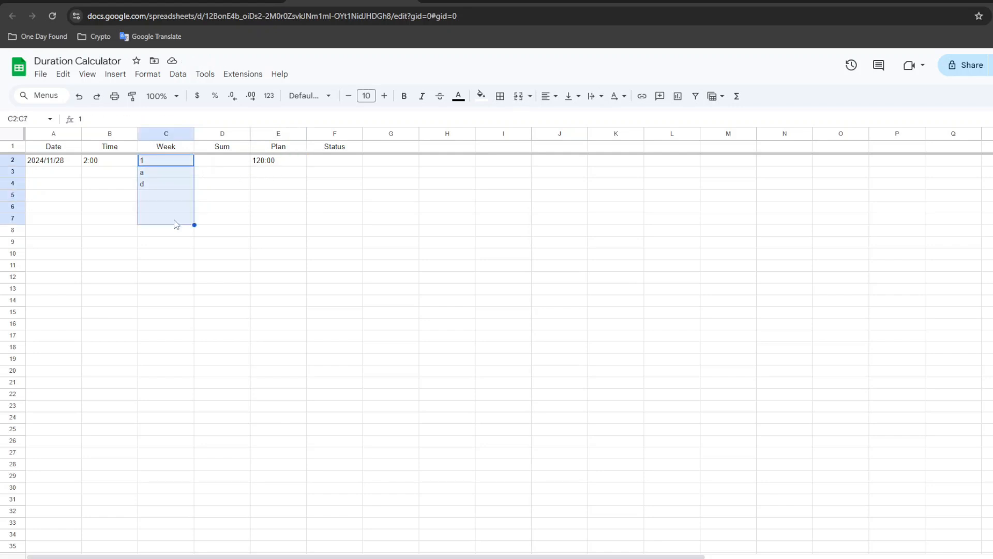
key(Delete)
click(272, 164)
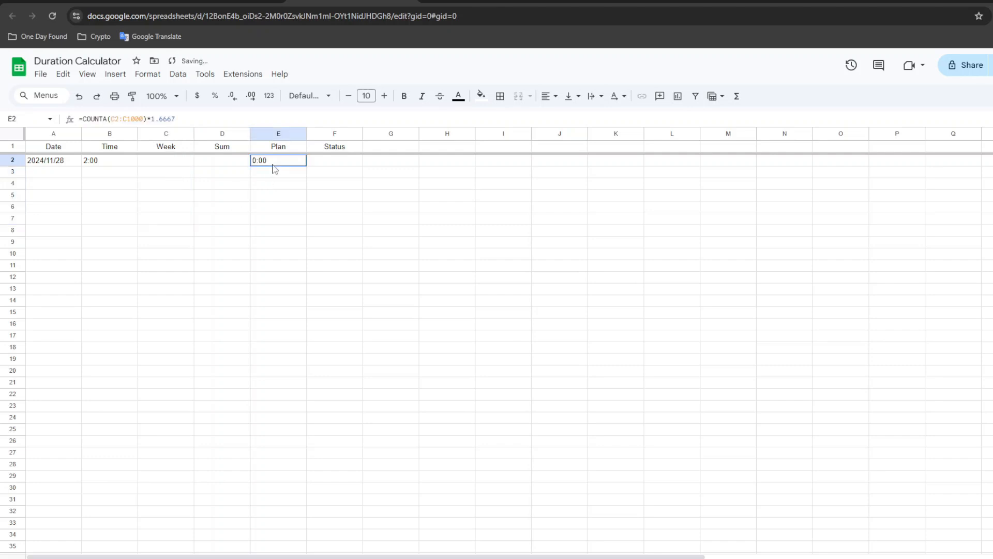
Step: Enter a formula in Sum cell D2 that totals the whole Time column with SUM over B:B
click(114, 207)
double_click(212, 162)
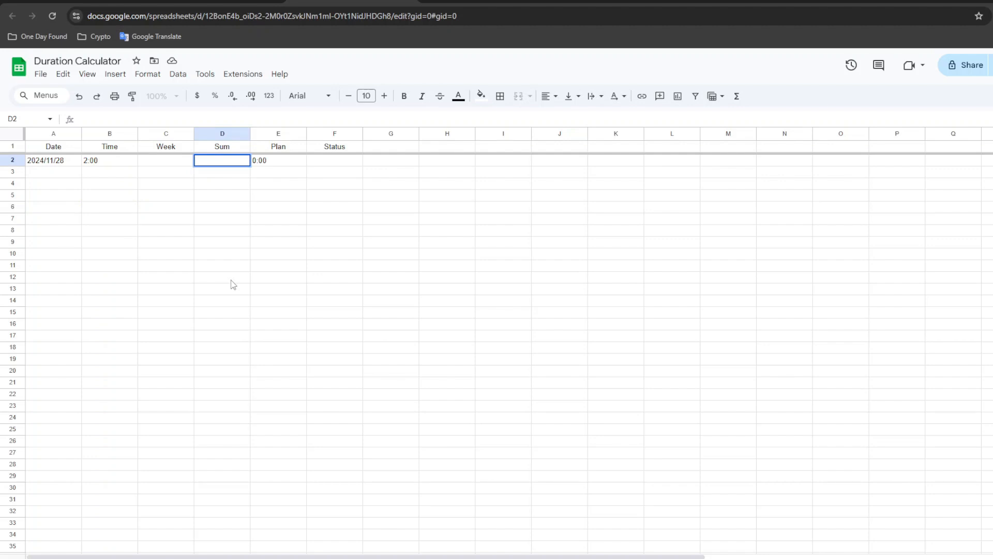
text(=sum)
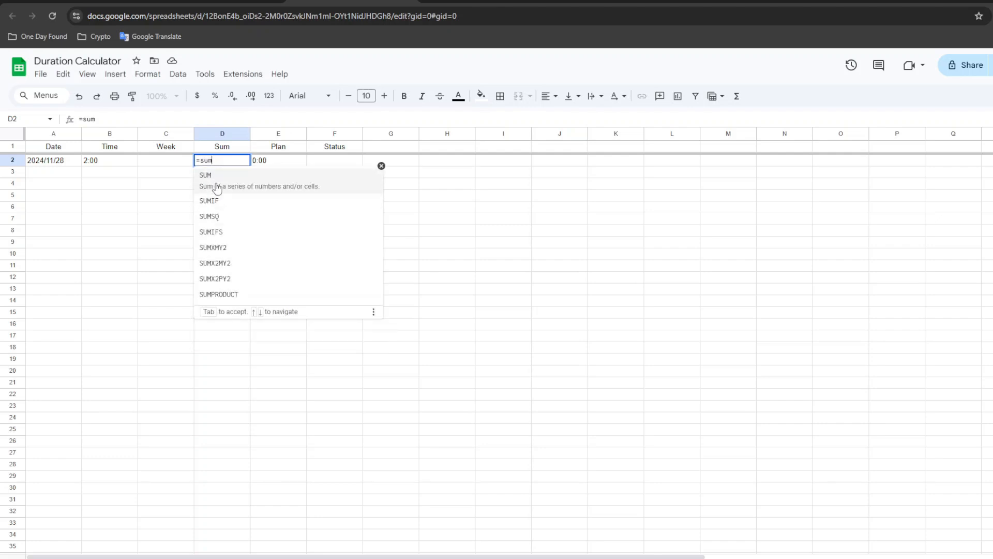
click(217, 186)
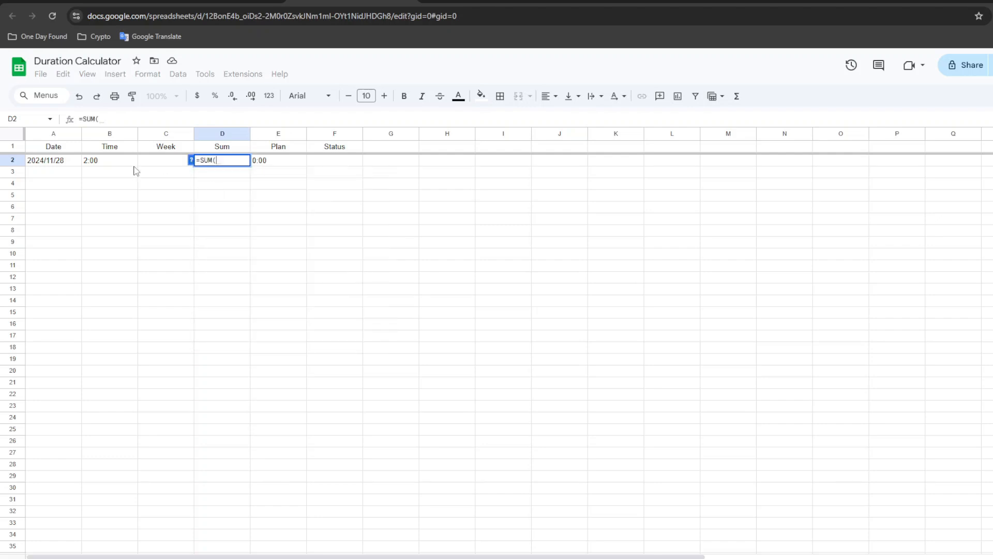
click(108, 135)
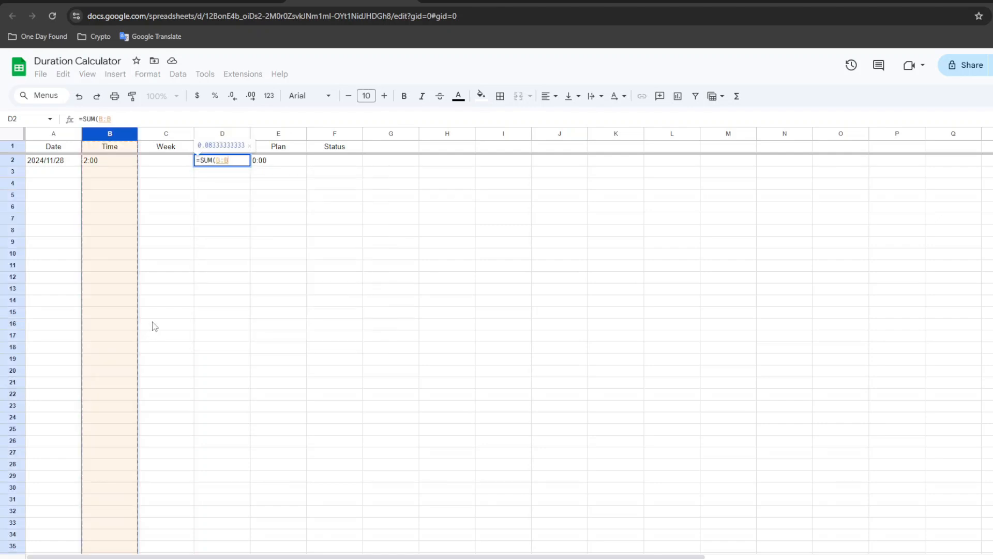
key(Return)
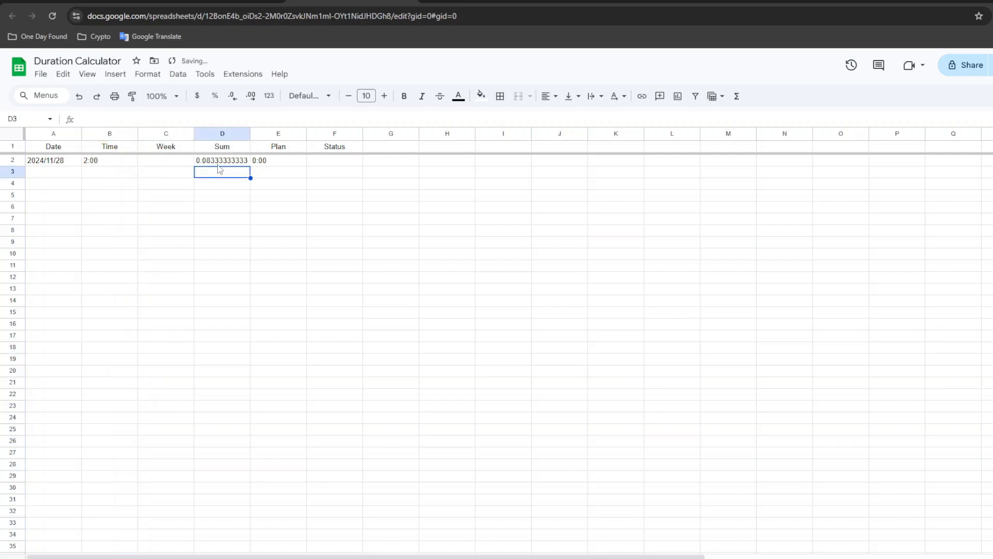
Step: Apply the Duration number format to the whole Sum column D
click(224, 131)
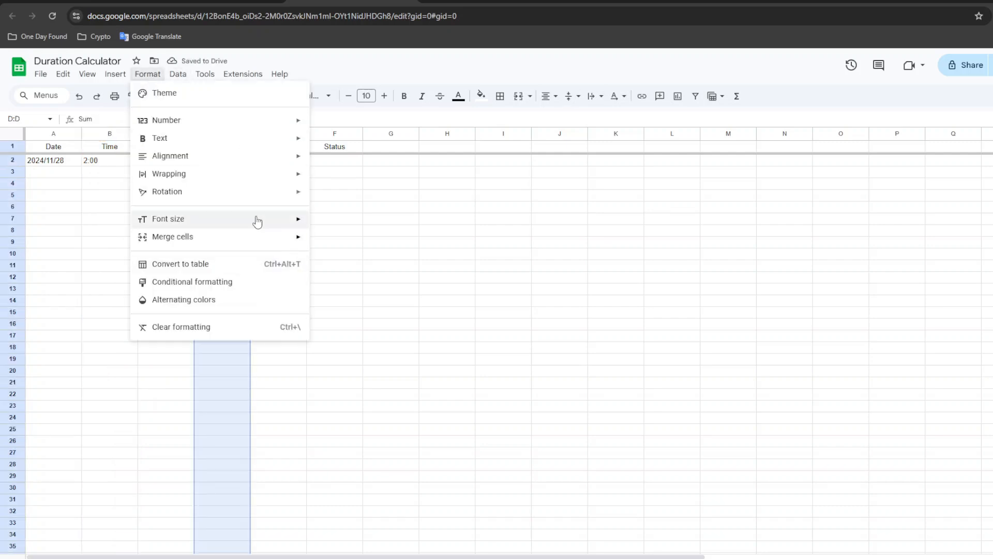
mouse_move(277, 122)
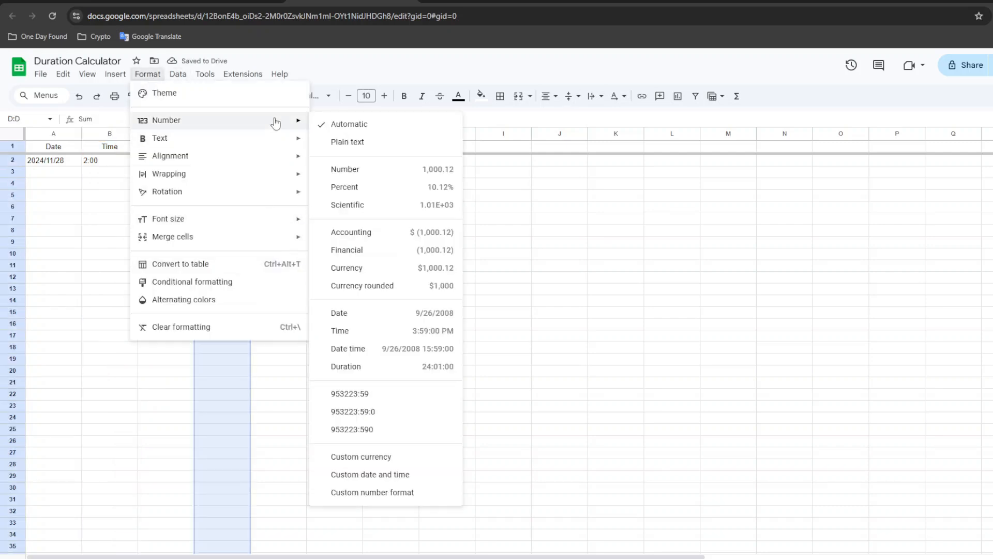
click(379, 369)
Step: Copy Plan cell E2 and paste only its format onto Sum cell D2, keeping the SUM formula
click(262, 166)
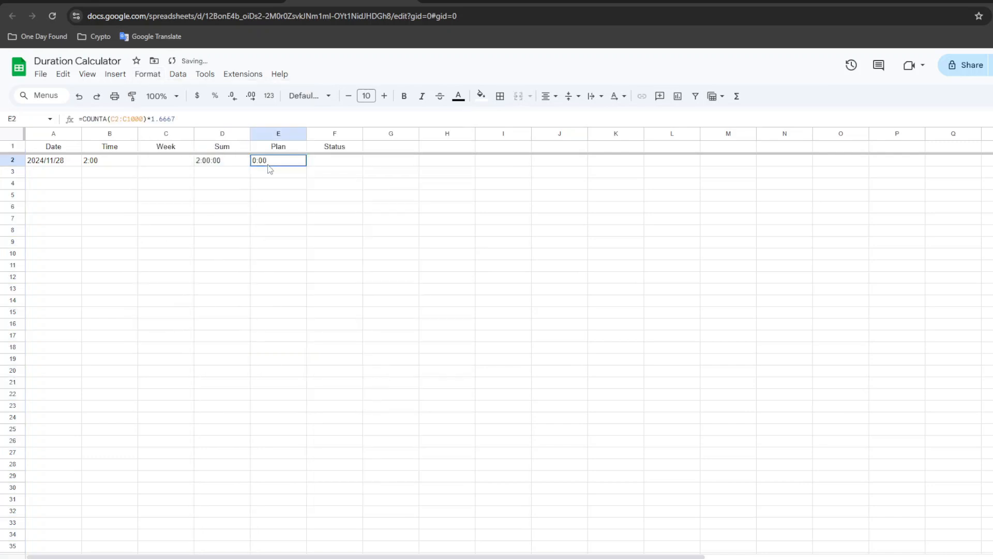
key(ctrl+c)
click(214, 166)
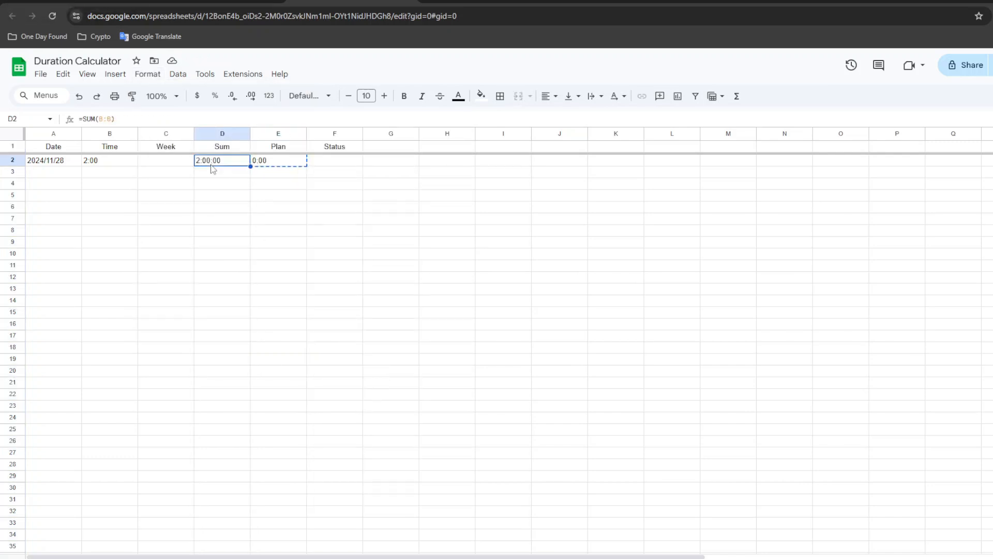
right_click(232, 163)
mouse_move(259, 228)
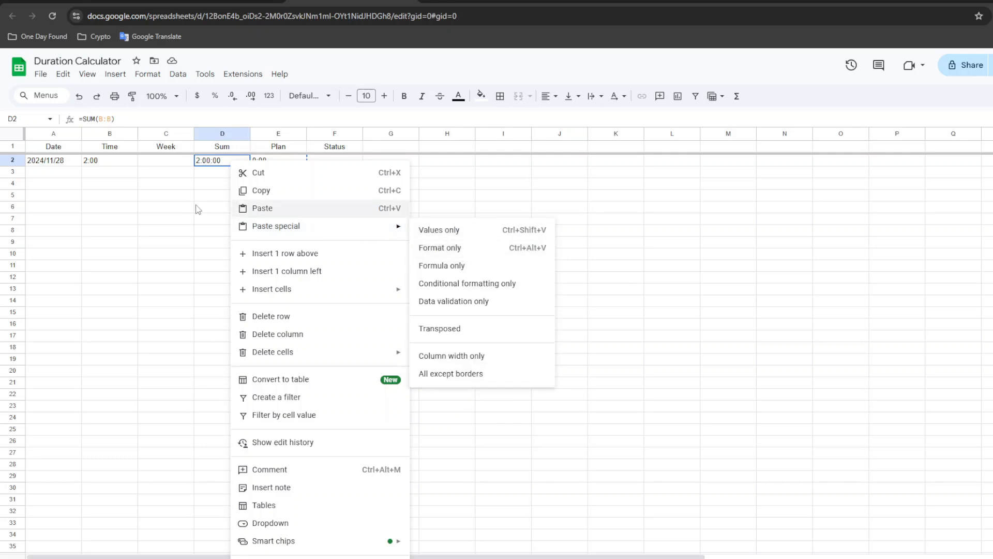
click(209, 184)
click(212, 164)
key(ctrl+alt+v)
click(263, 162)
click(218, 158)
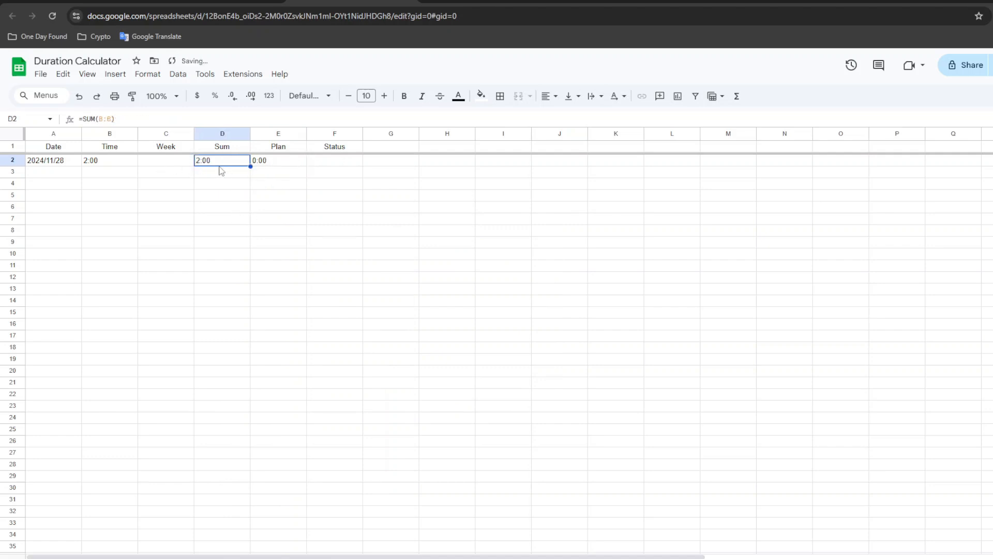
Step: Review the Plan, Sum, Week and Time cells in row 2, including the underlying time value in B2, and the Status column
click(270, 162)
click(219, 163)
click(168, 165)
click(101, 167)
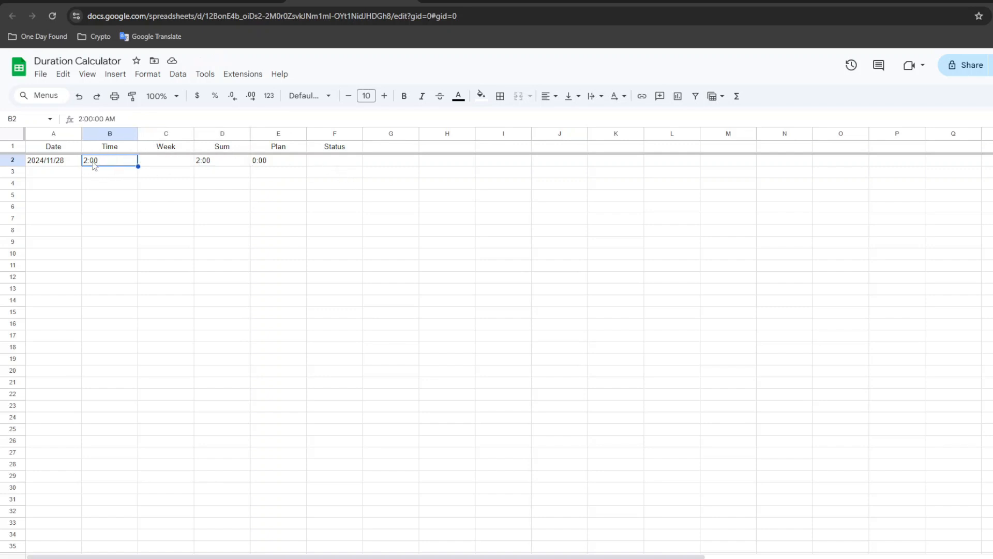
double_click(101, 168)
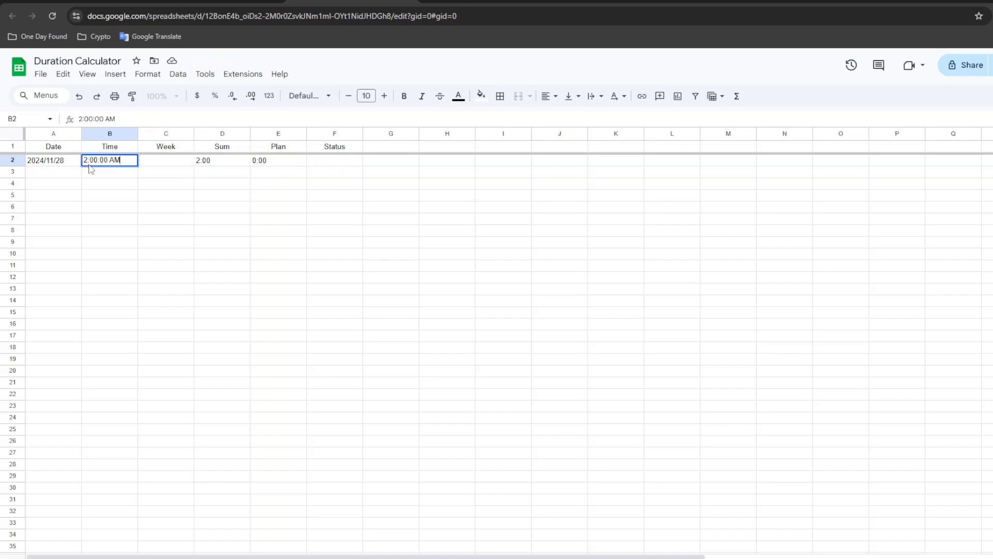
click(113, 184)
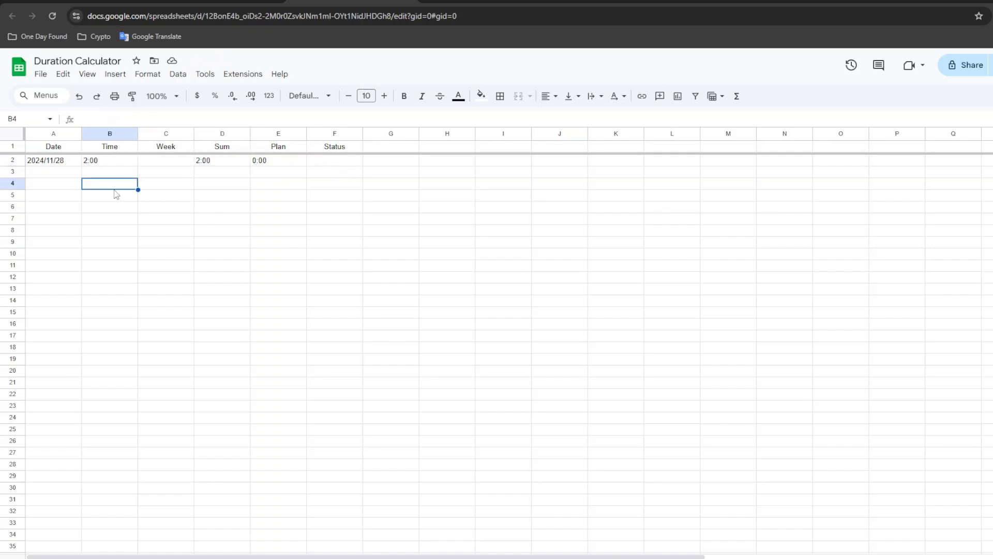
click(160, 163)
click(337, 149)
click(335, 168)
click(325, 152)
Step: Enter =IF(E2-D2)<0,(E2-D2)*-1,E2-D2 in Status cell F2 to compare the plan with the summed time
double_click(329, 164)
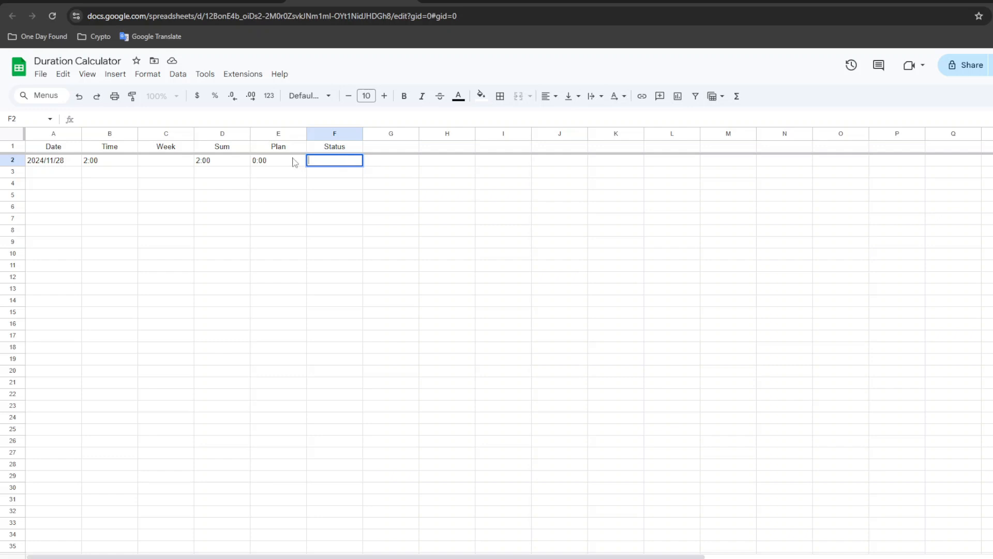
key(Escape)
double_click(339, 163)
text(=)
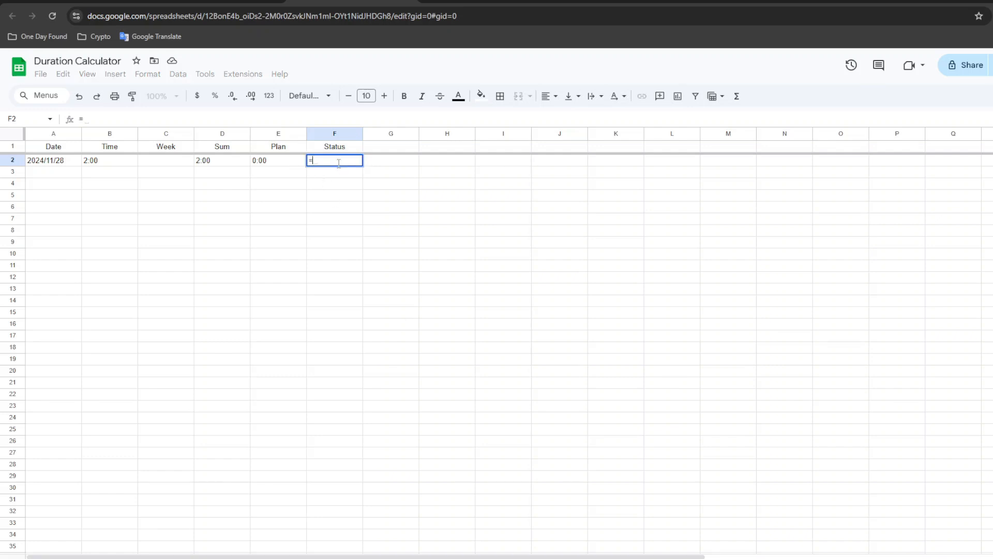
text(if)
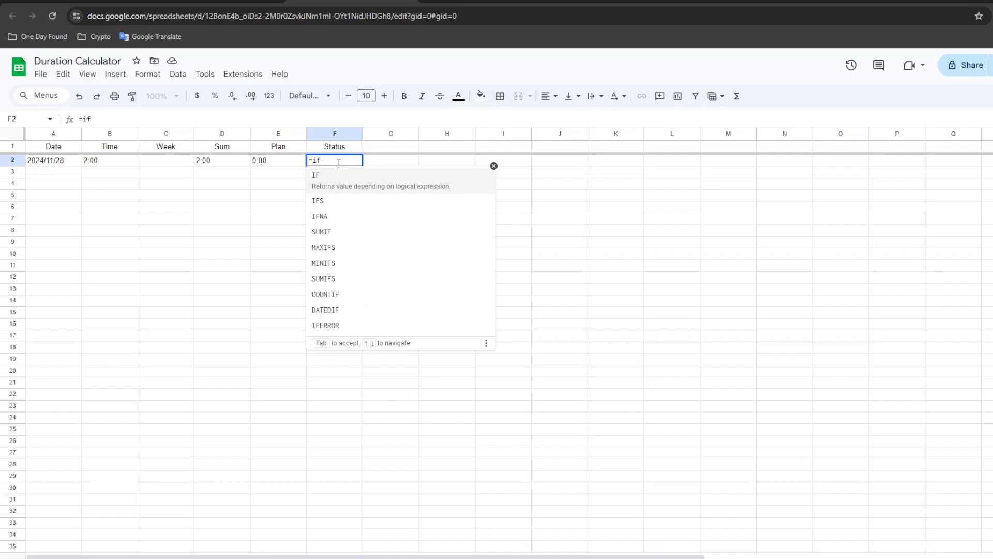
click(339, 177)
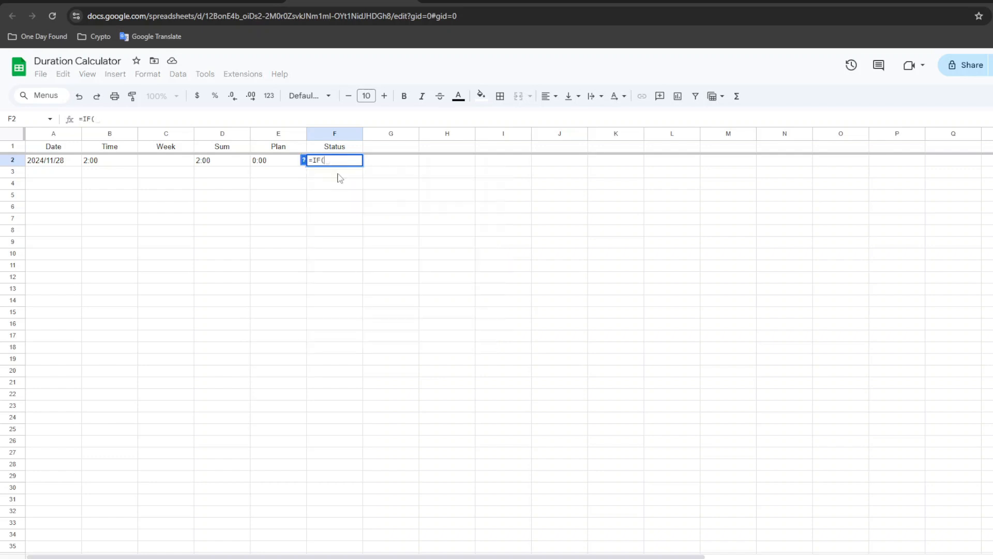
click(272, 165)
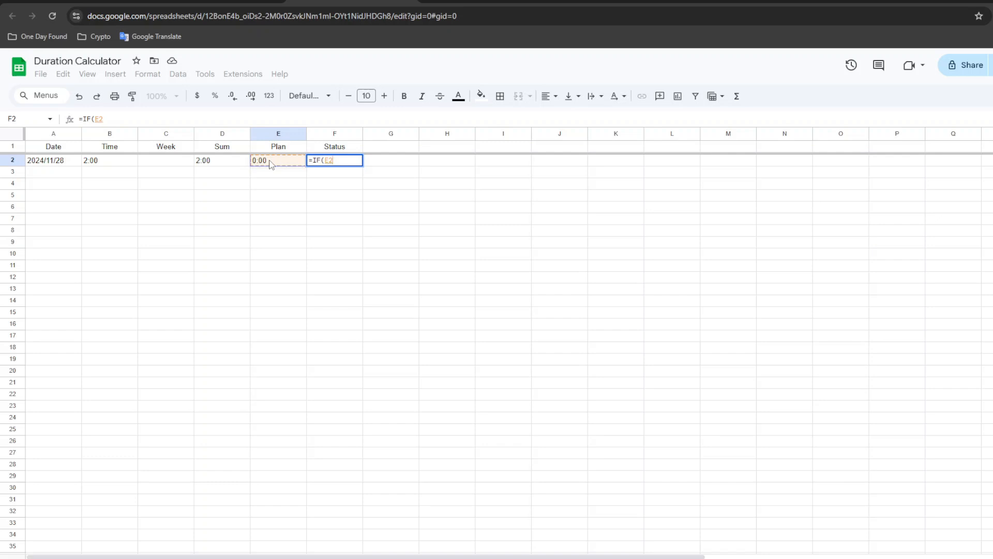
text(-)
click(247, 165)
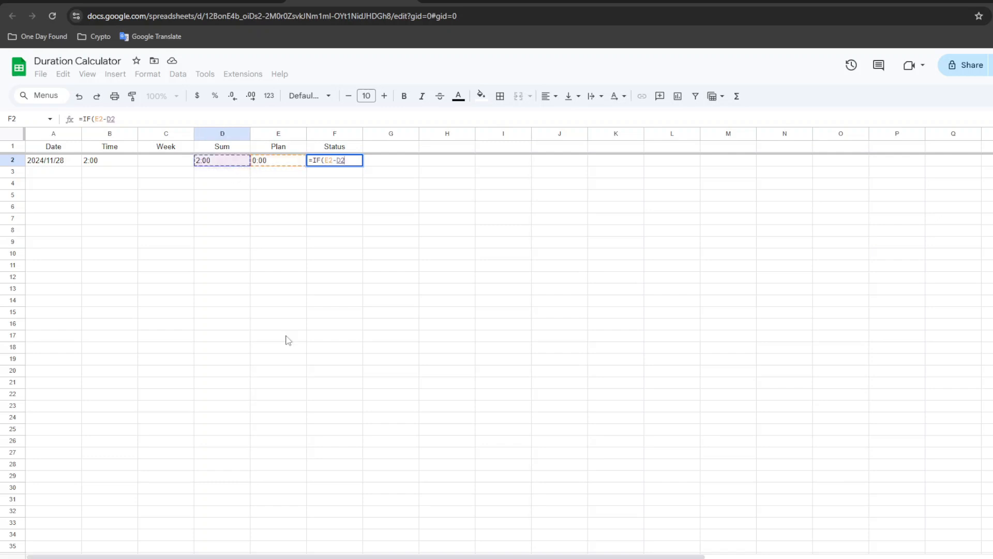
text())
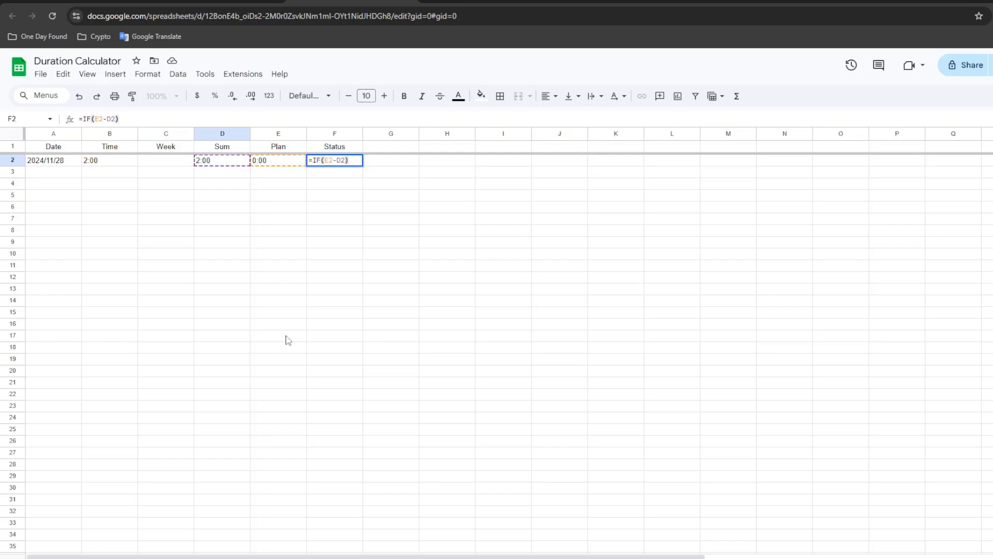
text(<0)
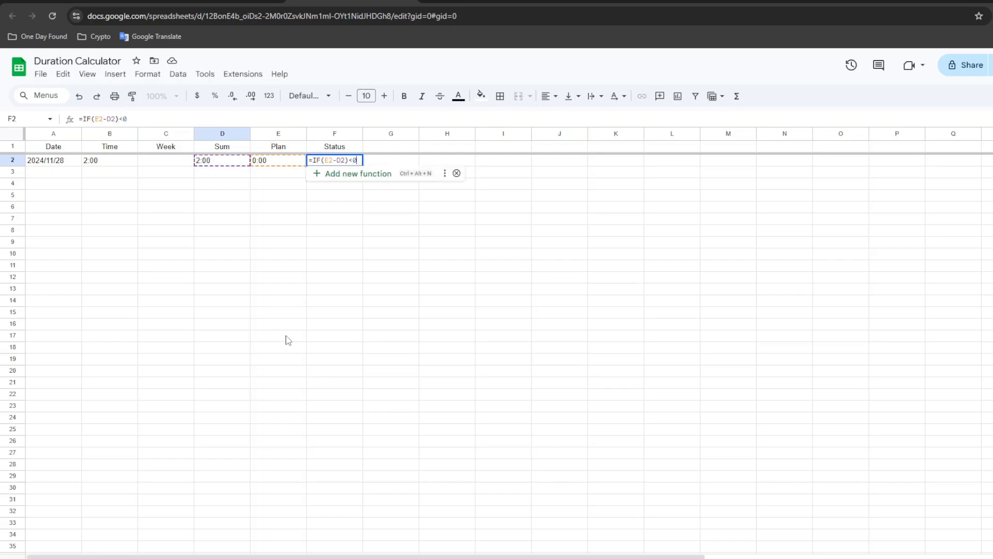
text(,)
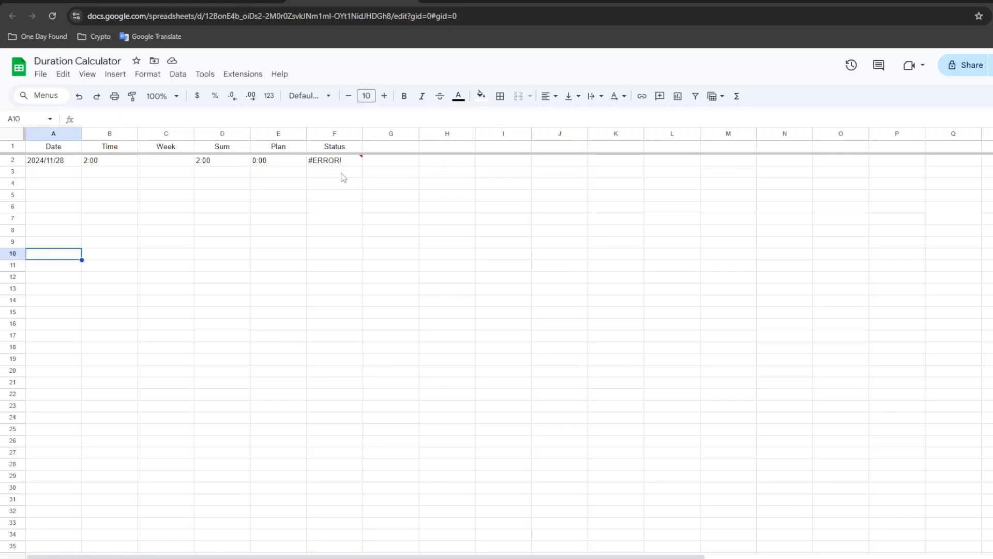
Step: Correct the parentheses in the F2 Status formula so that it reads =IF((E2-D2)<0,(E2-D2)*-1,E2-D2)
click(357, 147)
double_click(334, 161)
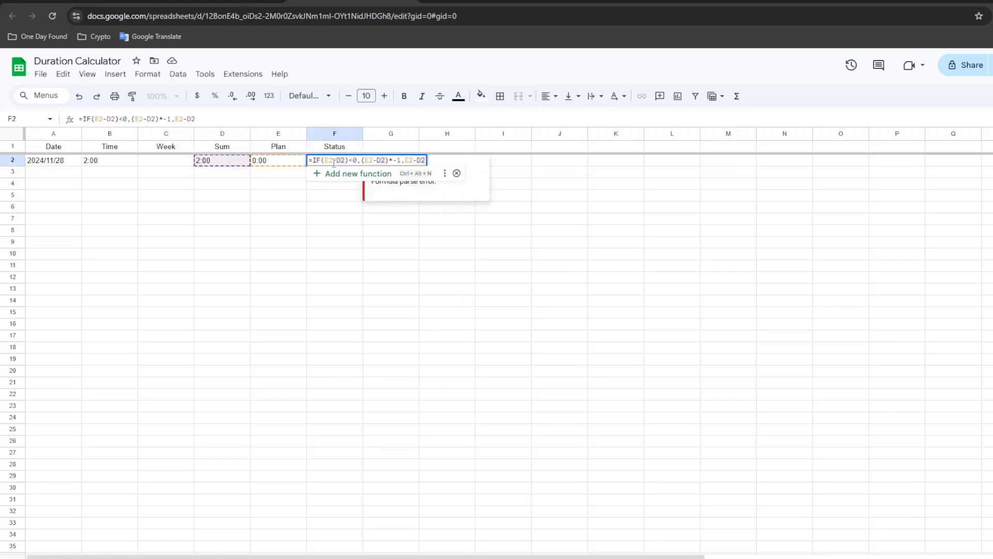
click(323, 161)
text(()
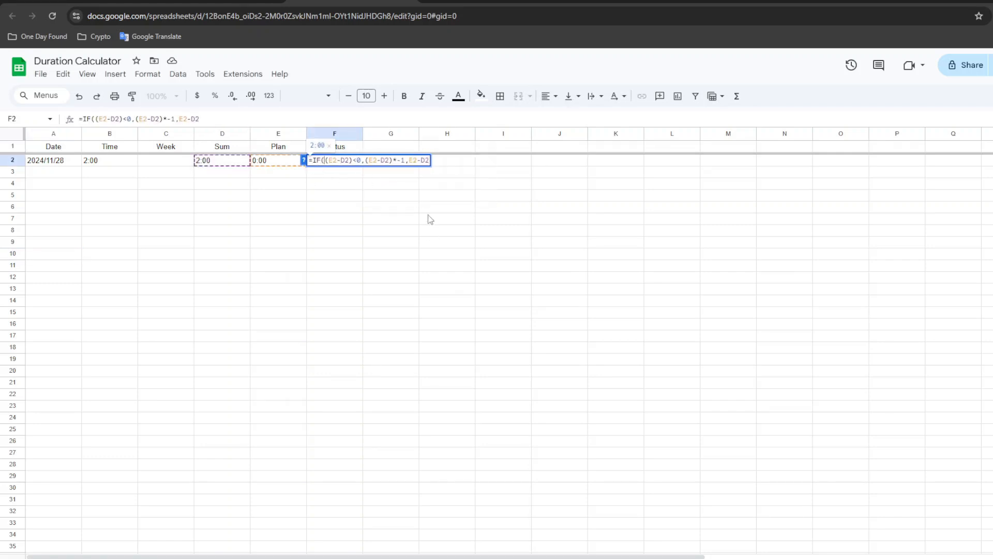
key(Right)
key(Right)
key(Right)
key(Right)
key(Right)
key(Right)
key(Right)
key(Right)
key(Right)
key(Right)
key(Right)
key(Right)
key(Right)
key(Right)
key(Right)
key(Right)
key(Right)
key(Right)
key(Right)
key(Right)
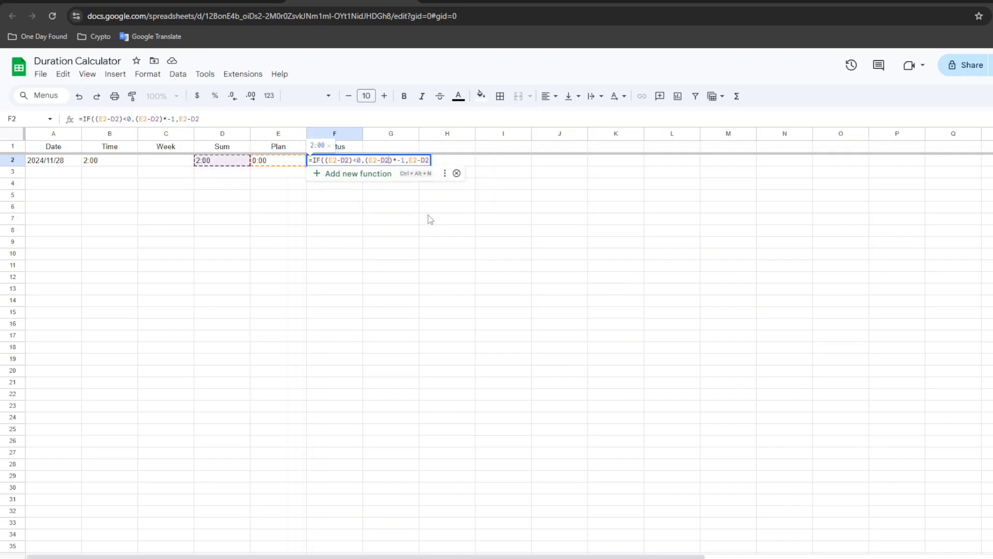
key(End)
text())
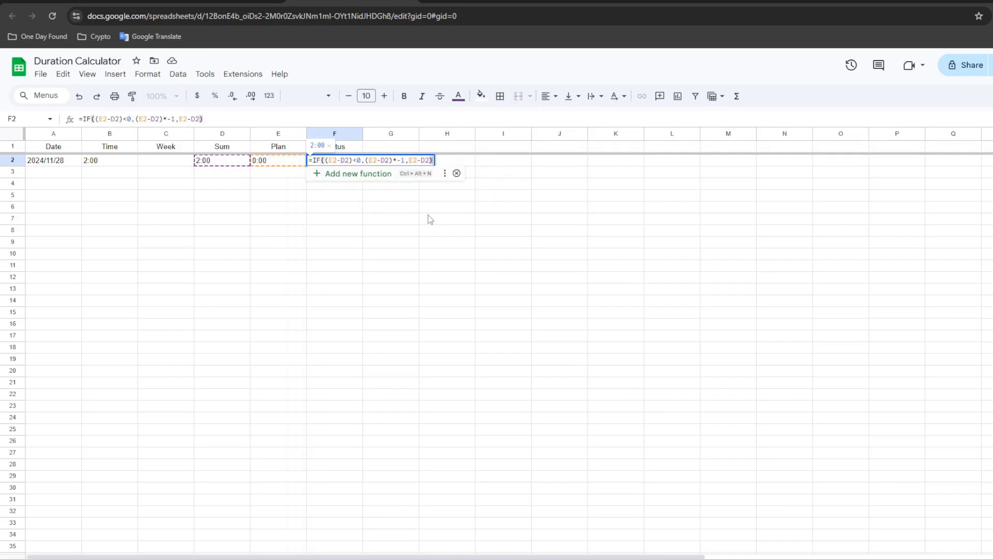
key(Return)
click(328, 163)
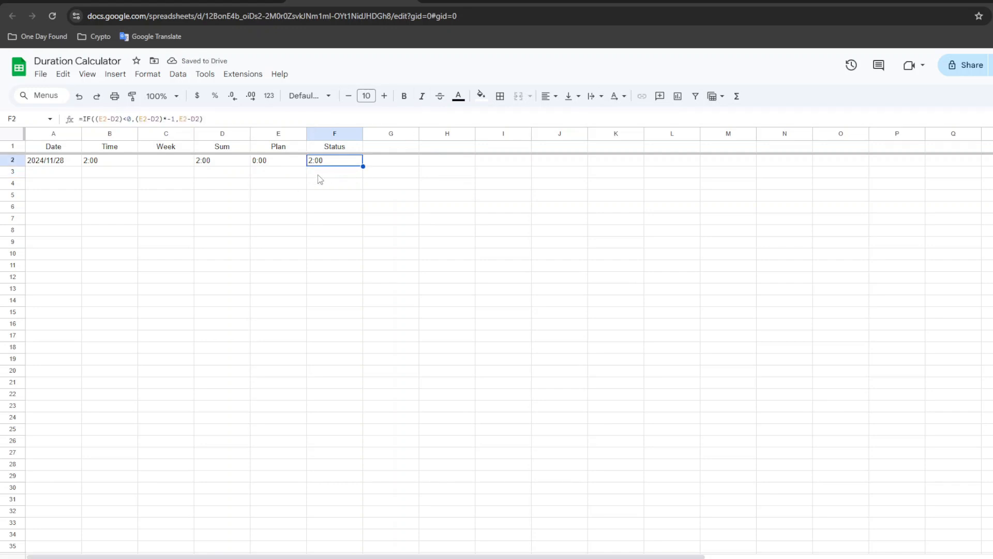
double_click(322, 166)
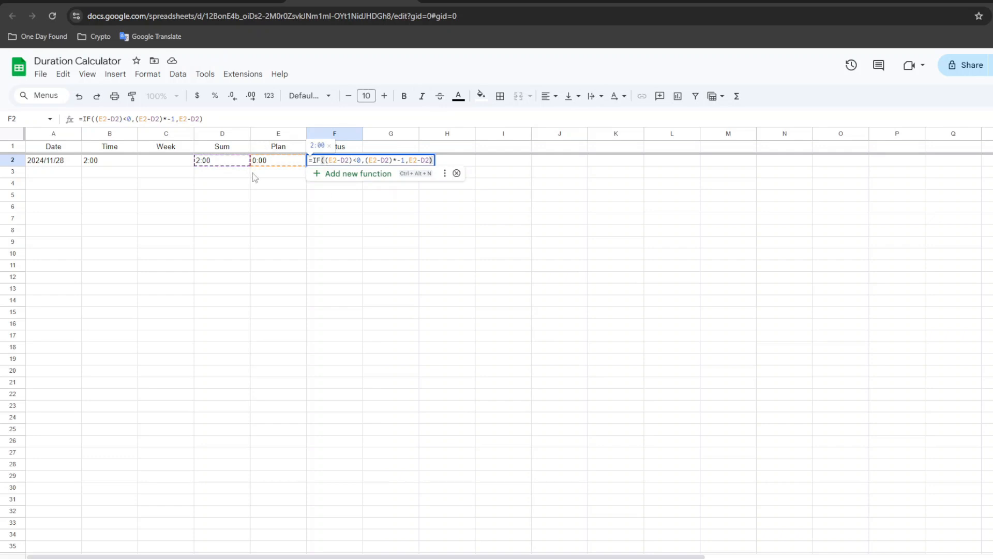
Step: Enter 1st as the week label in Week cell C2
click(155, 162)
text(1st)
click(119, 162)
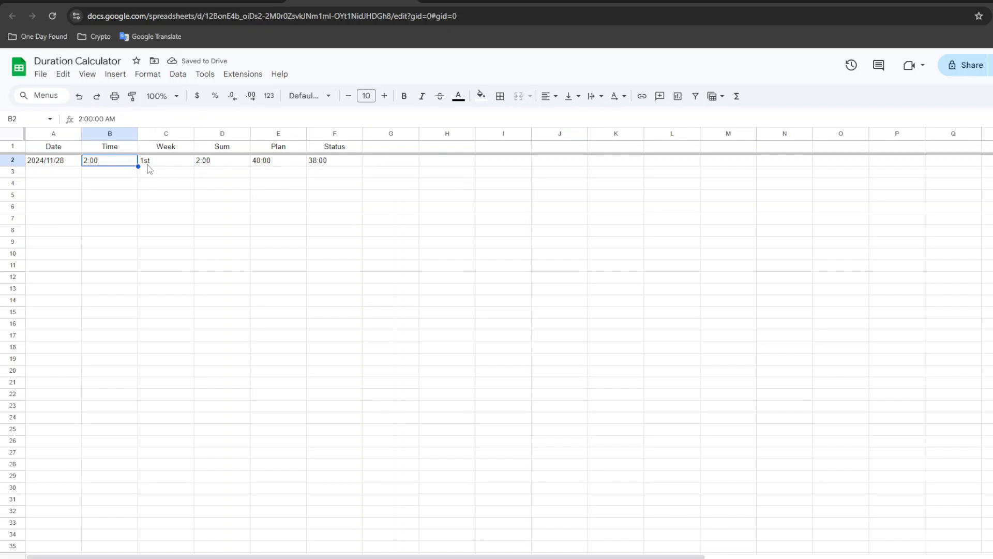
Step: Merge Week cells C2:C7 and center the 1st label horizontally and vertically in the merged cell
drag(164, 164, 176, 220)
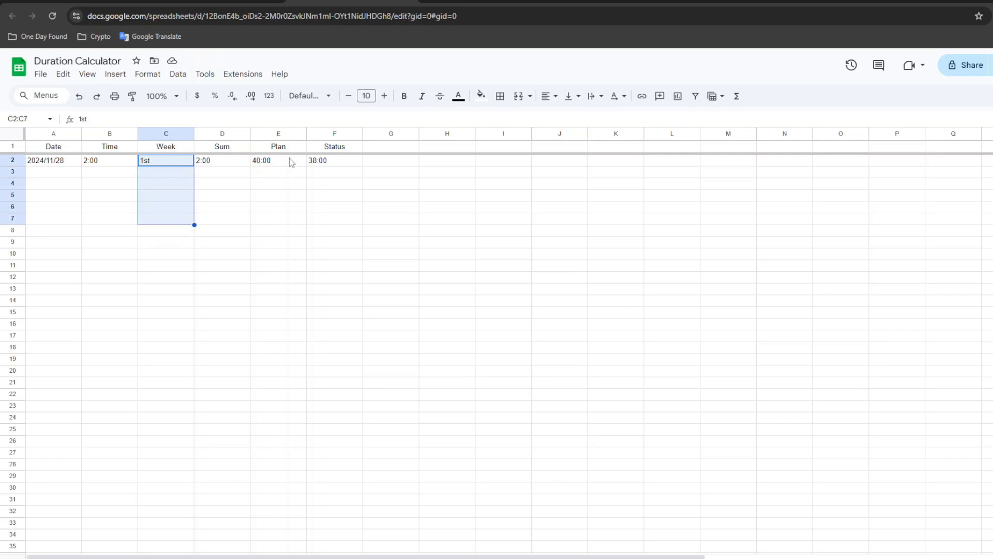
click(518, 96)
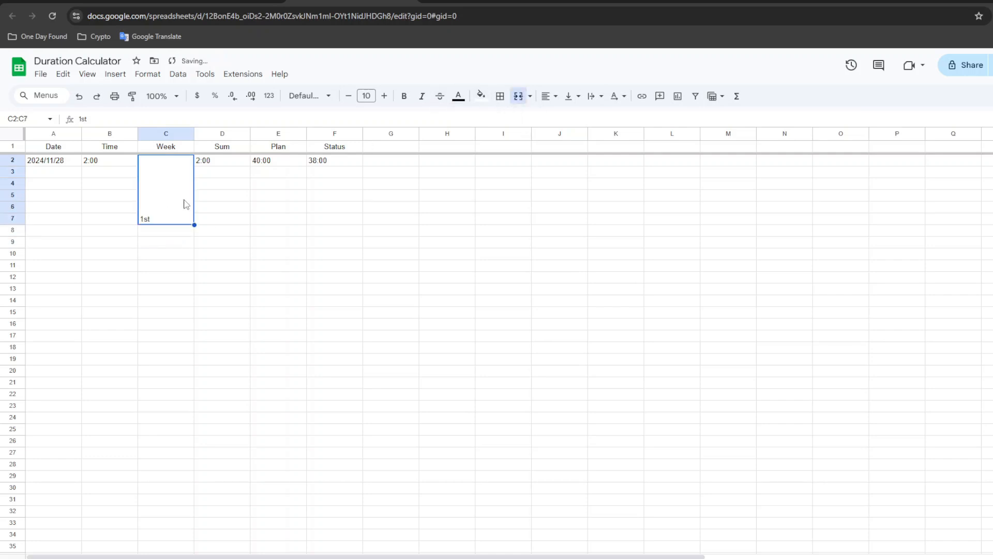
click(549, 97)
click(568, 118)
click(571, 96)
click(588, 117)
click(111, 162)
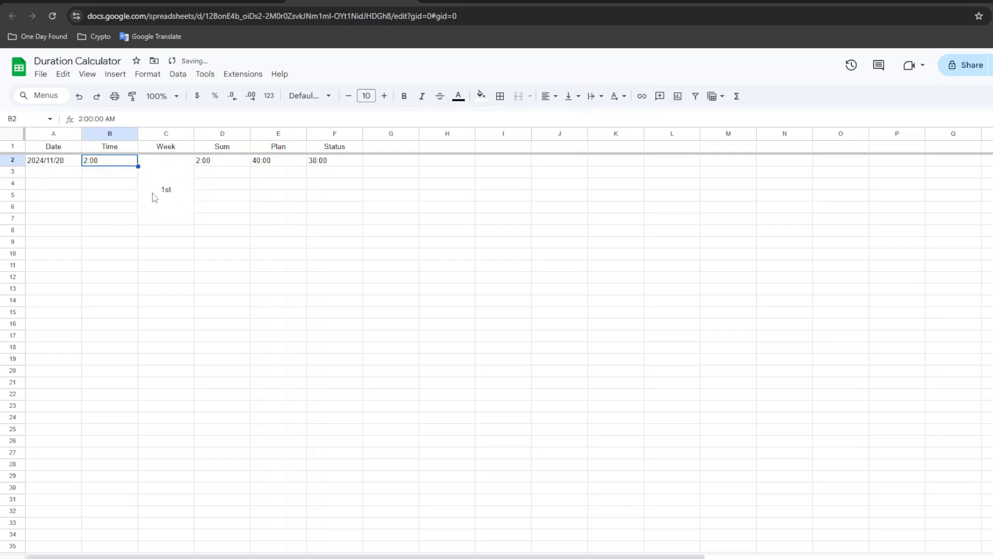
Step: Examine the merged Week cell and the Plan, Sum and Status formulas in row 2
click(166, 147)
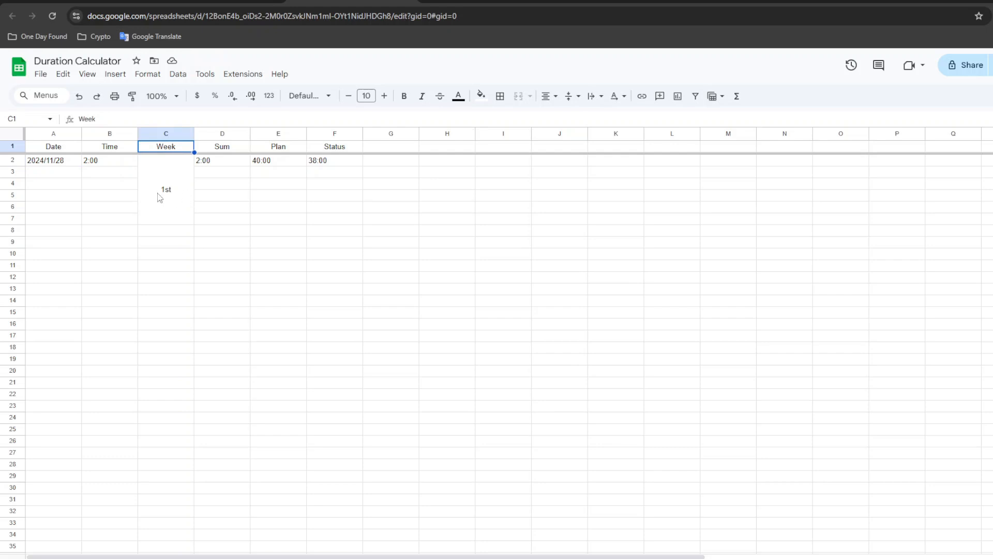
click(191, 185)
click(267, 165)
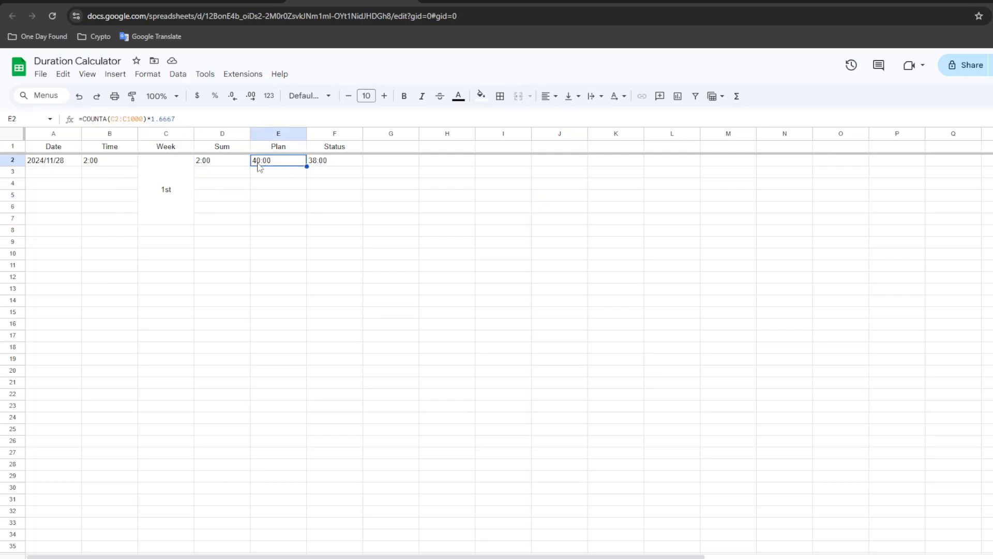
click(167, 198)
click(214, 164)
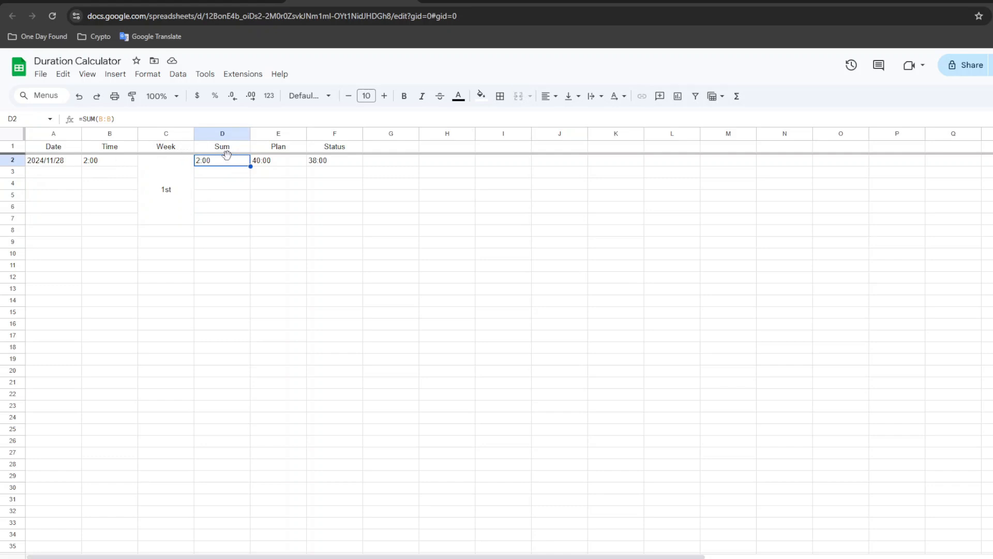
click(317, 164)
double_click(313, 166)
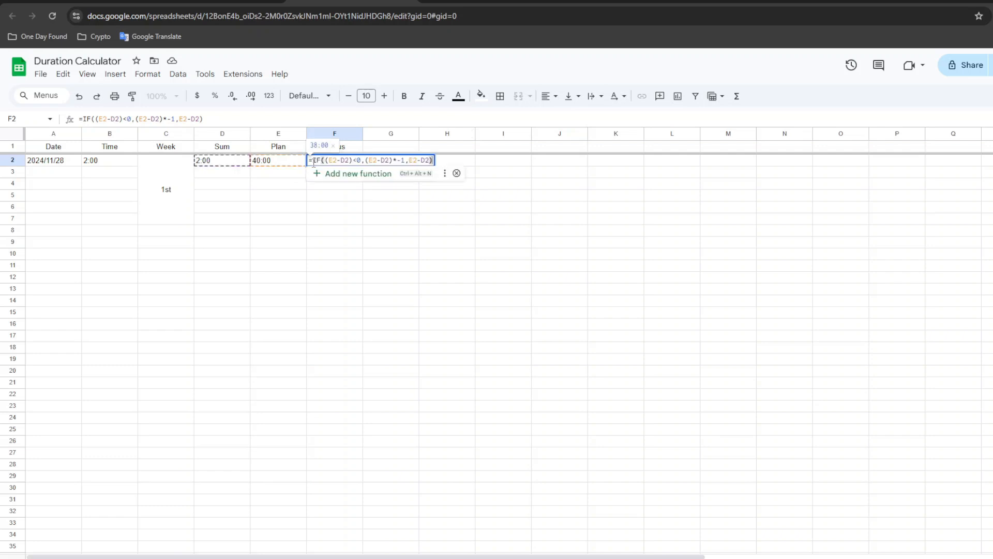
click(301, 205)
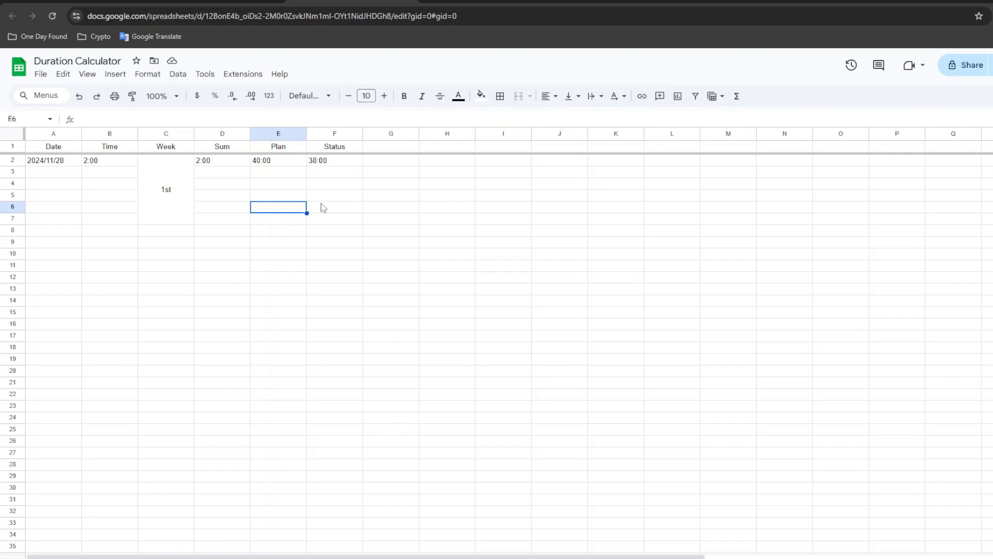
click(179, 195)
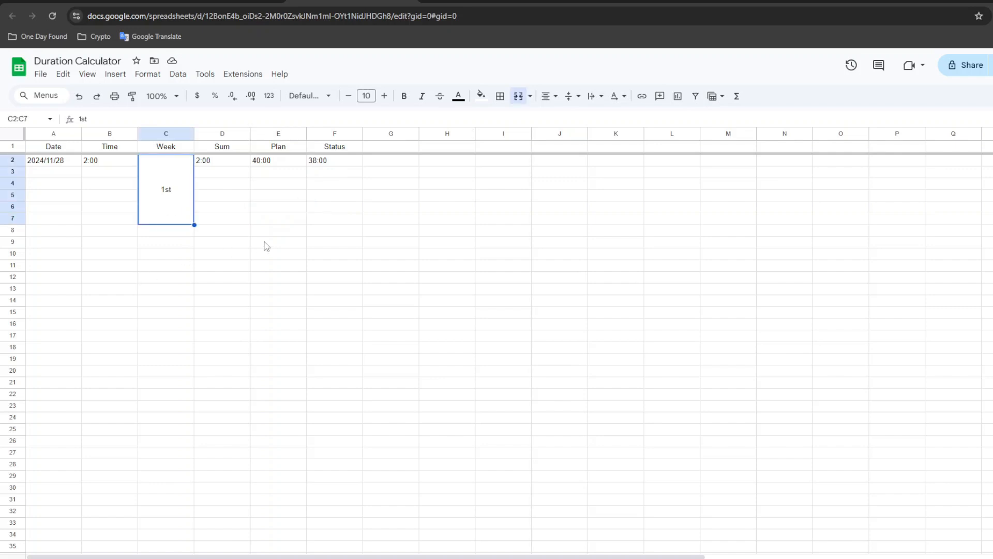
click(176, 232)
click(84, 175)
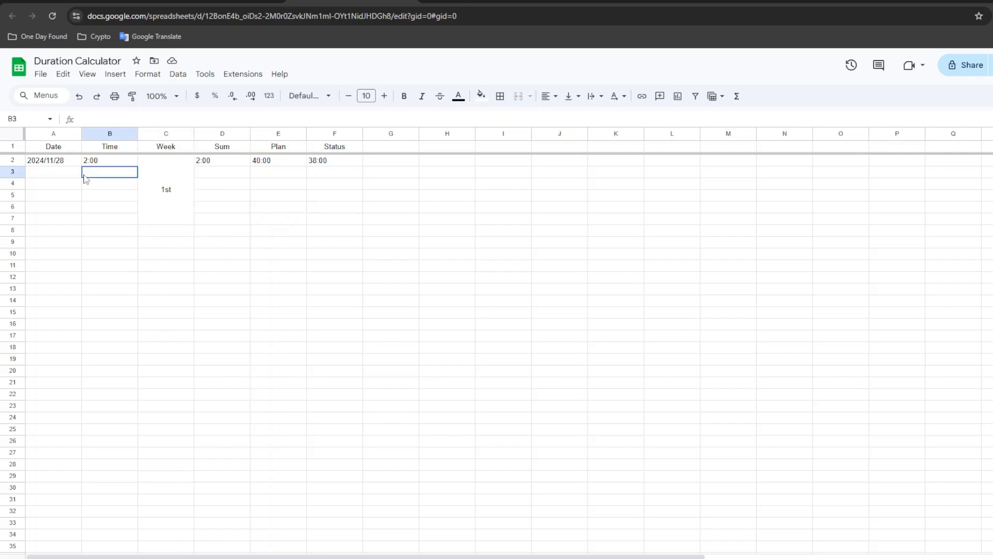
click(290, 177)
Step: Examine the IF formula in Status cell F2, highlighting its *-1 part without changing it
click(334, 163)
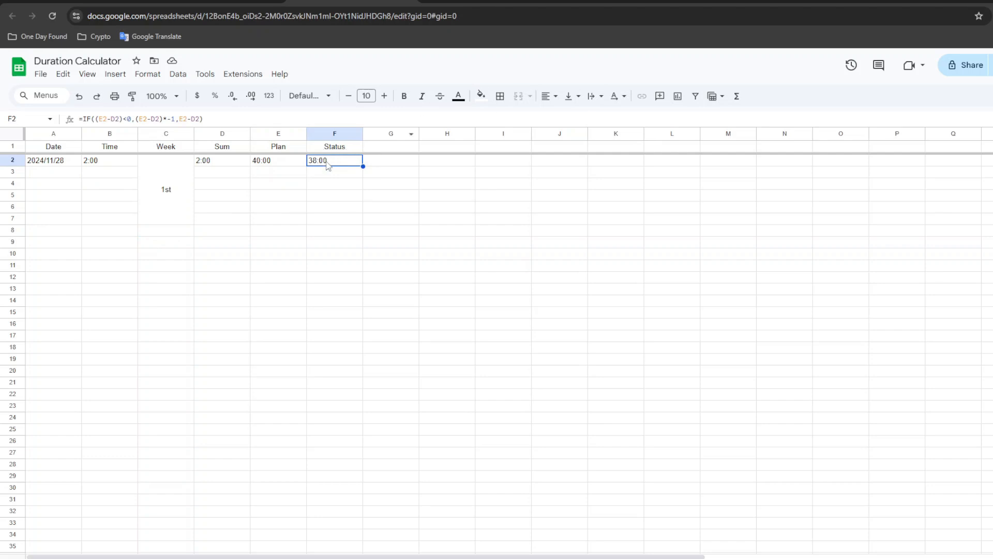
right_click(337, 165)
click(317, 222)
click(334, 164)
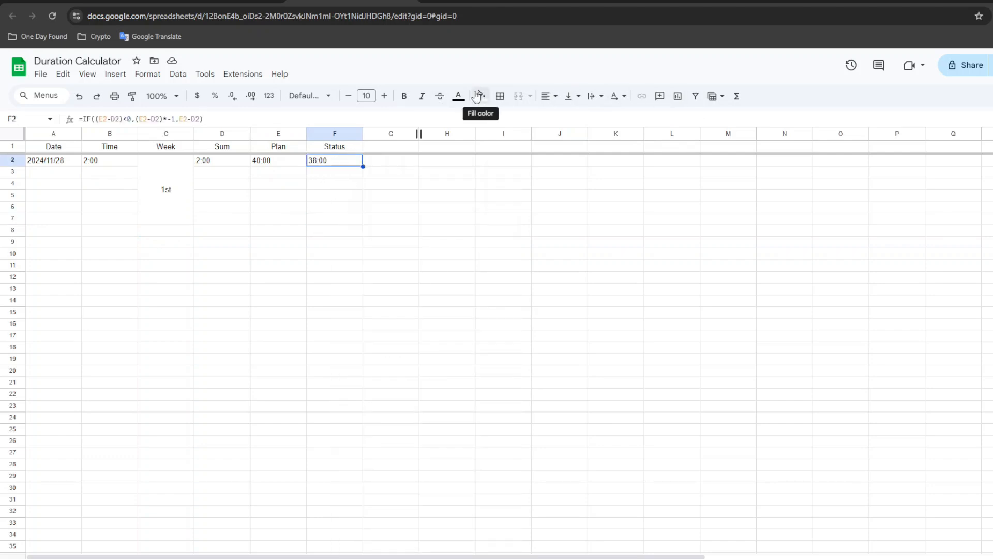
double_click(337, 162)
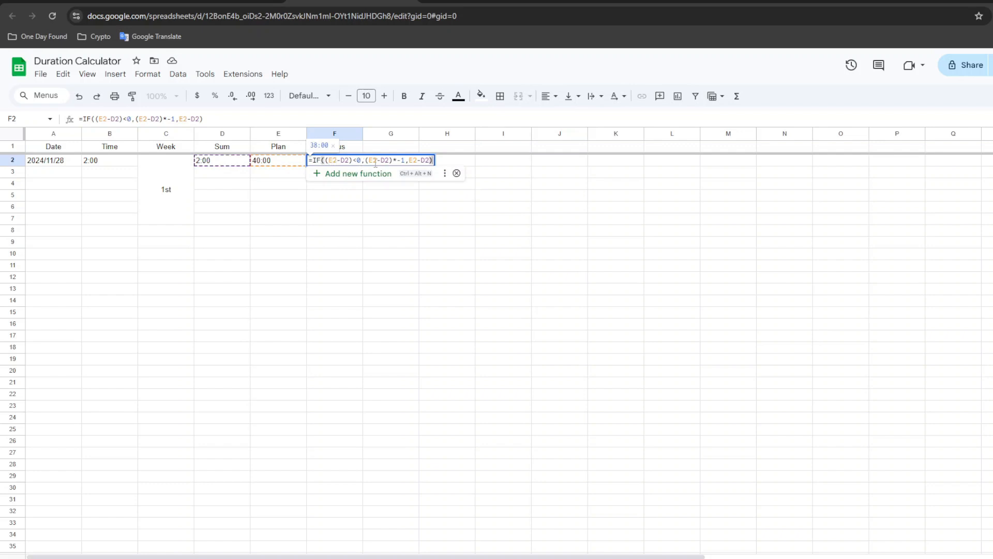
drag(406, 160, 393, 160)
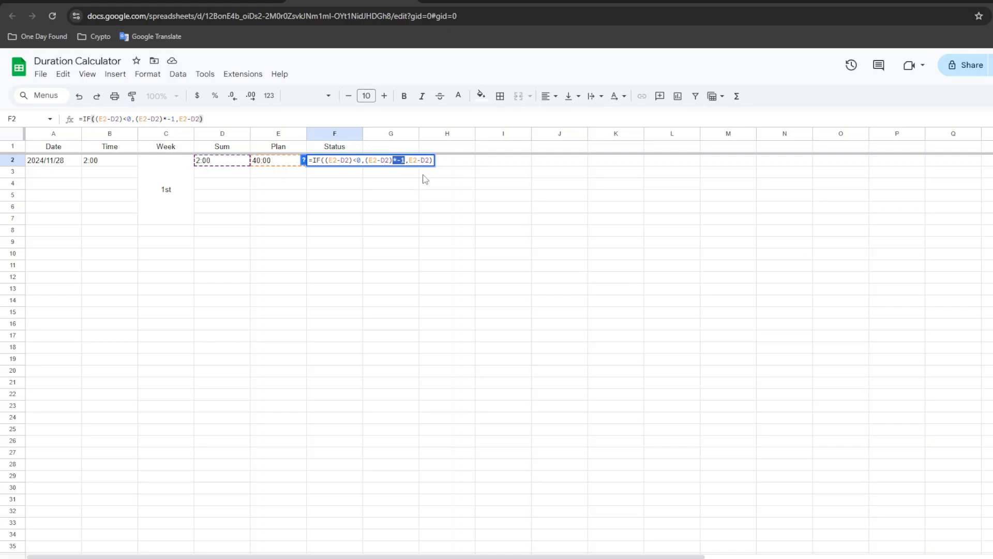
key(Return)
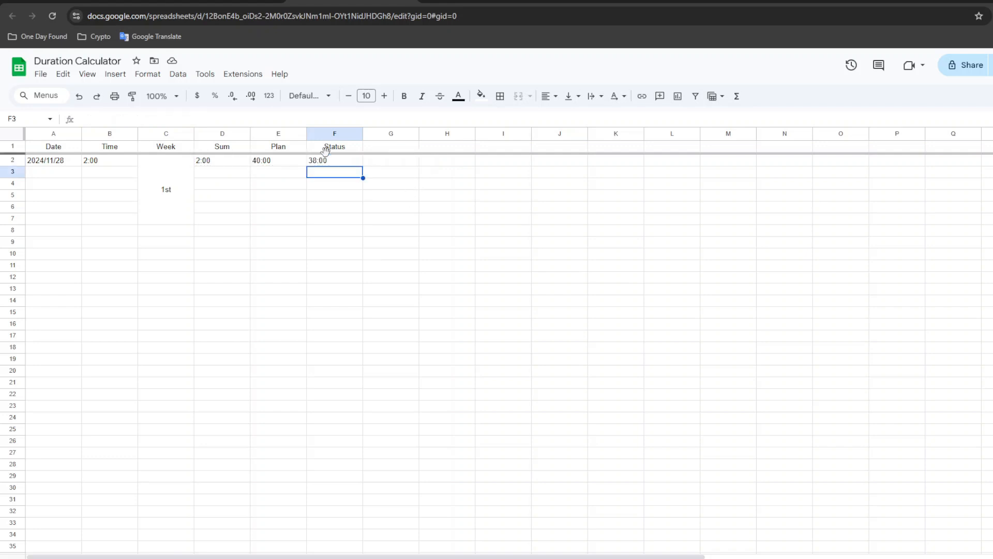
Step: Open the conditional formatting settings for Status cell F2
click(334, 161)
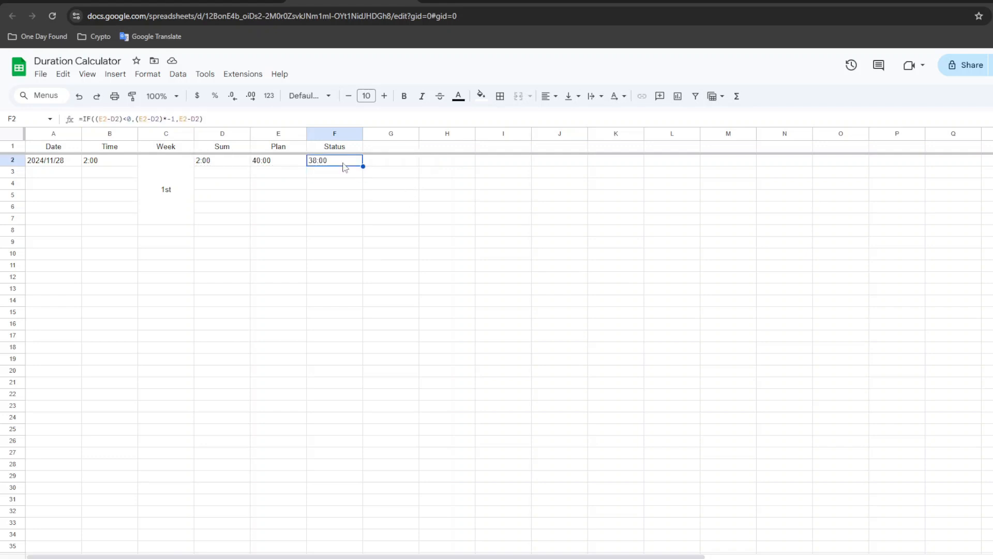
click(481, 96)
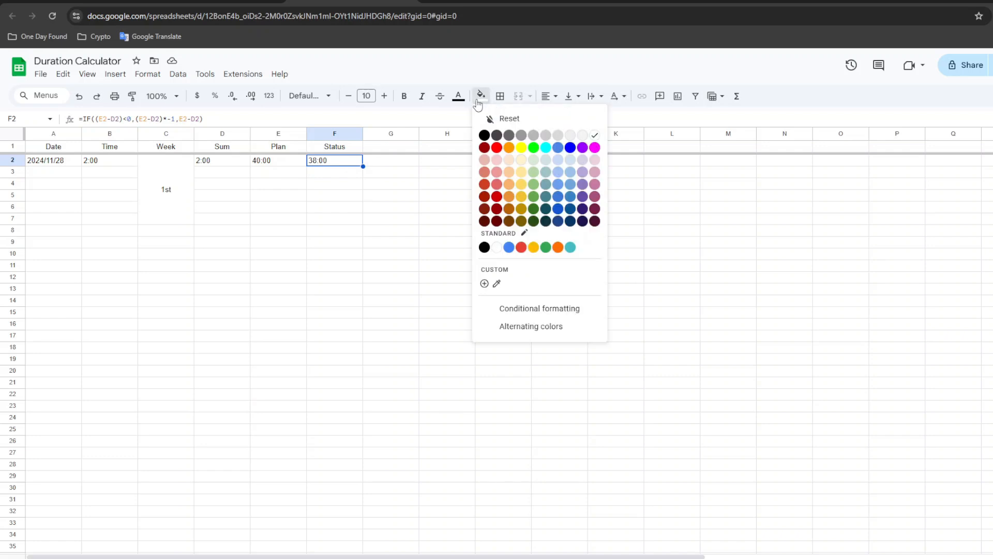
click(538, 314)
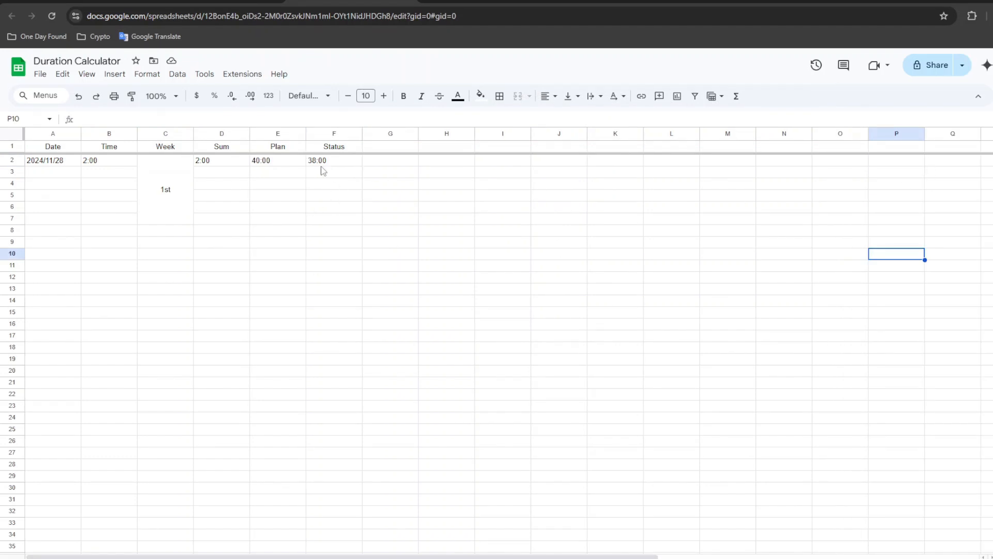
Step: Examine the IF formula in Status cell F2, including its negative-difference branch, without changing it
double_click(318, 163)
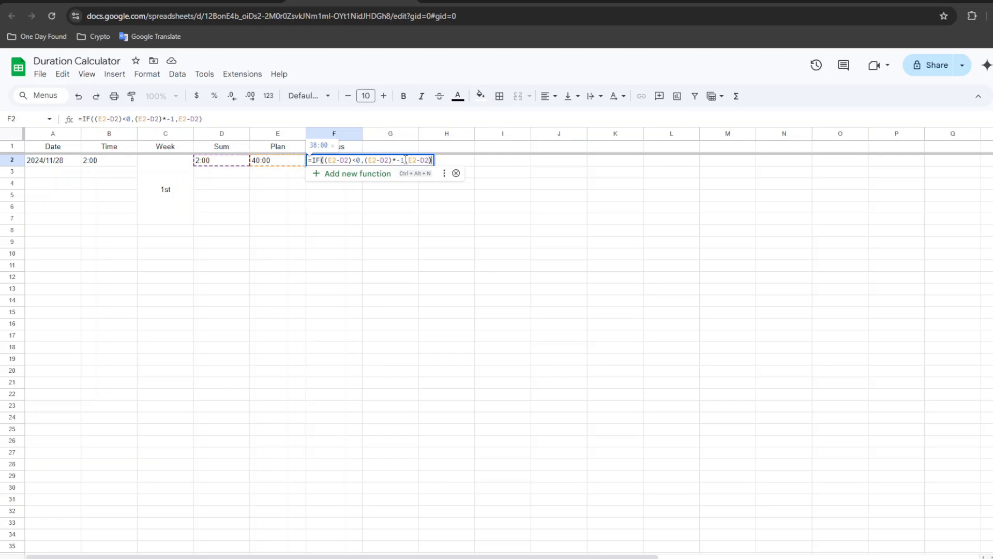
click(193, 206)
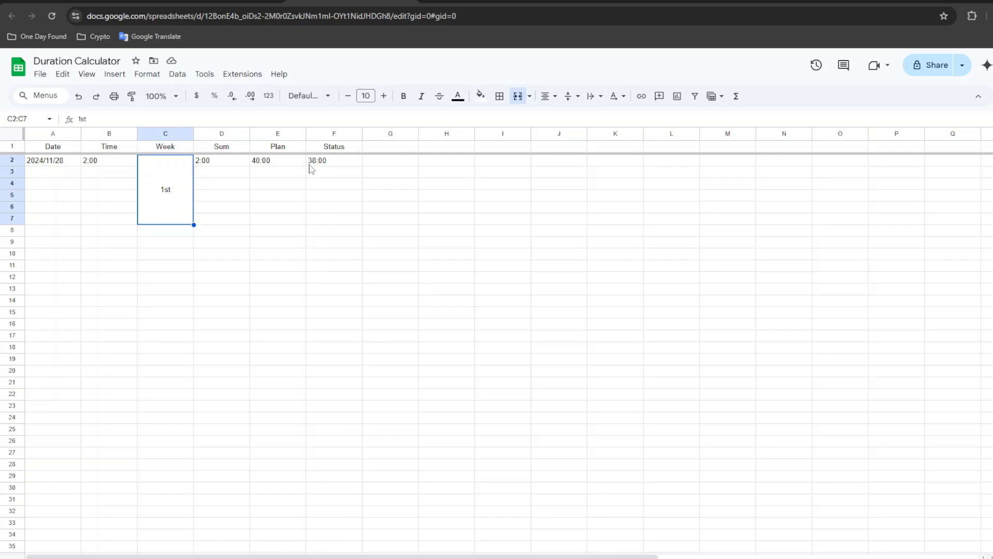
click(314, 168)
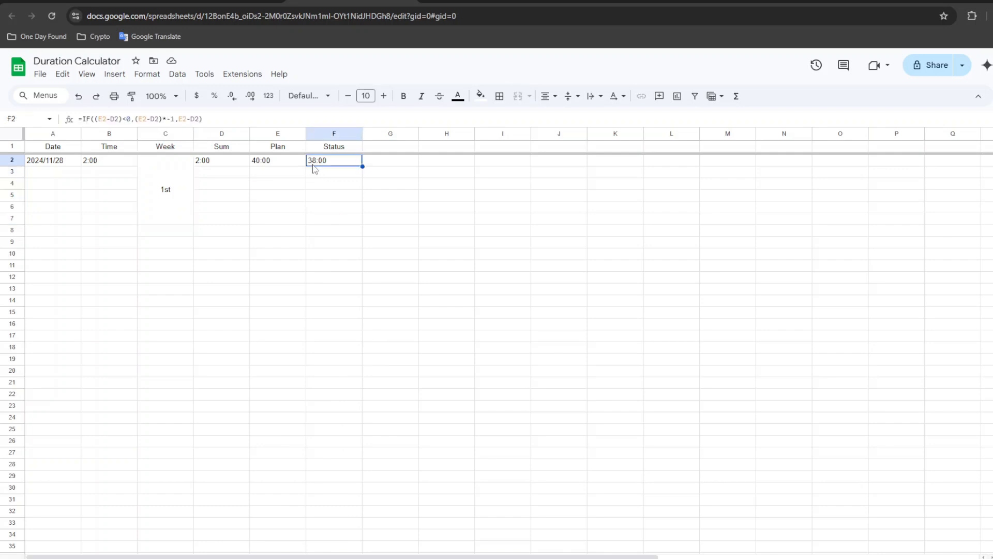
double_click(317, 166)
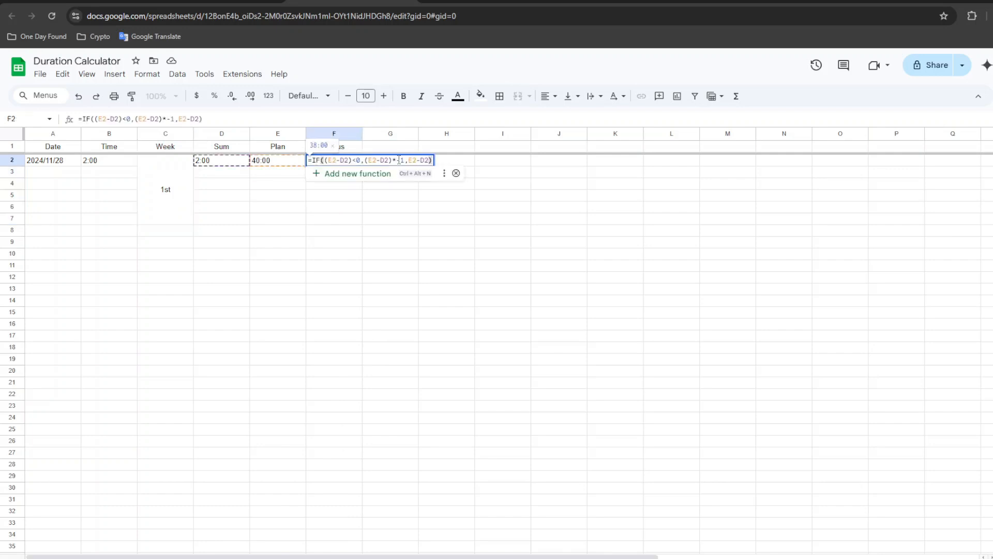
click(334, 188)
click(319, 164)
double_click(319, 164)
click(351, 282)
Step: Start a conditional format rule for Status cell F2 that uses a custom formula as its condition
click(324, 162)
click(482, 96)
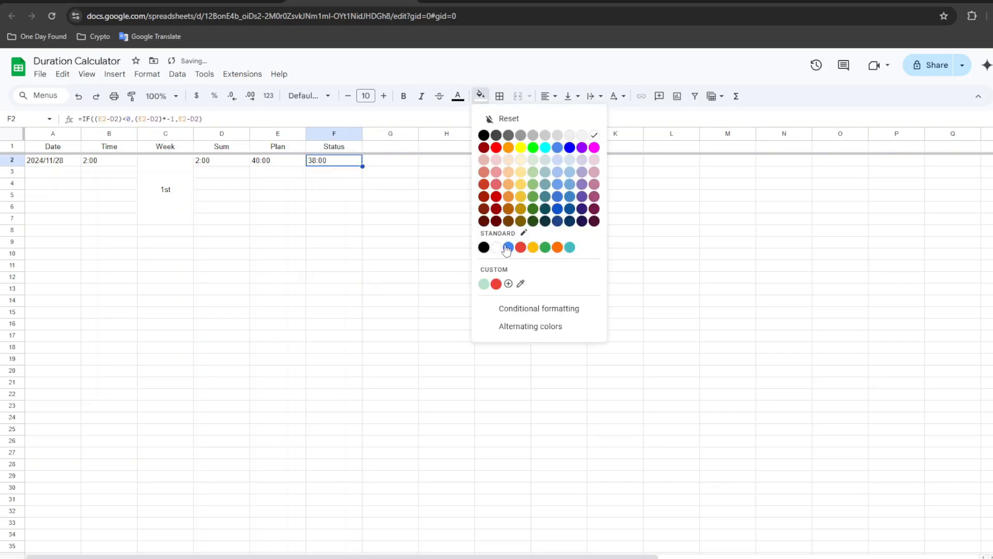
click(519, 309)
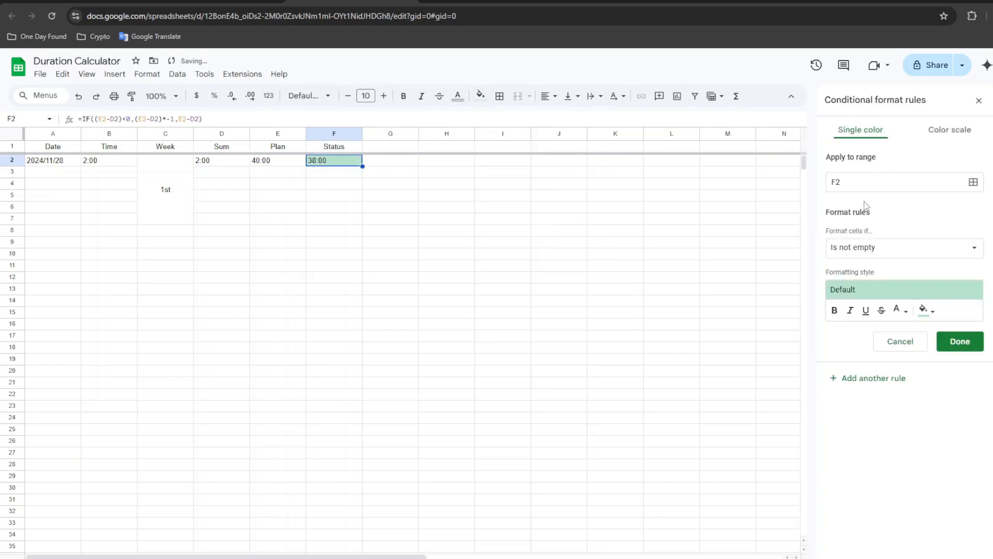
click(872, 252)
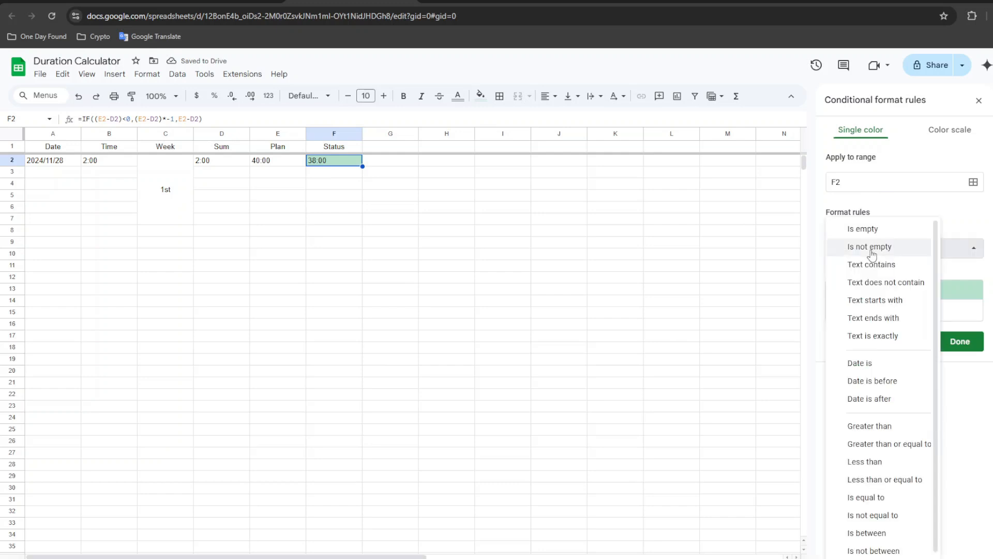
scroll(921, 490, down, 1)
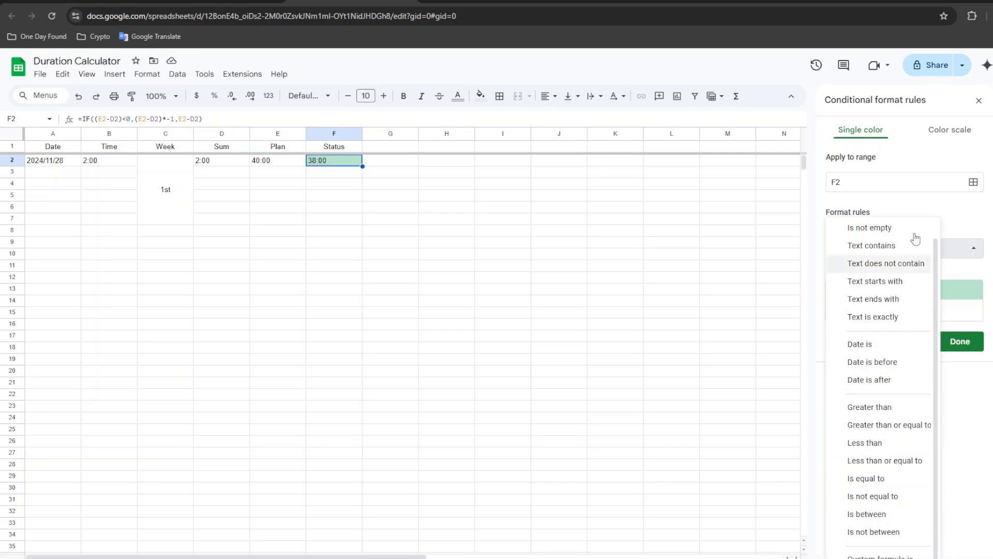
click(880, 556)
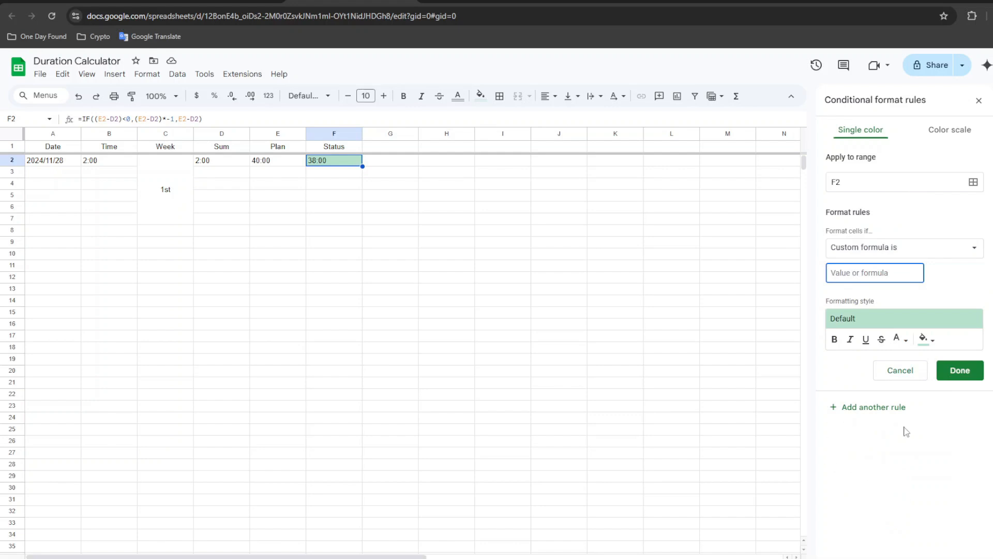
Step: Enter =(E2-D2)<0 as the custom formula of F2's rule, keeping the default light green style
text(=())
click(300, 147)
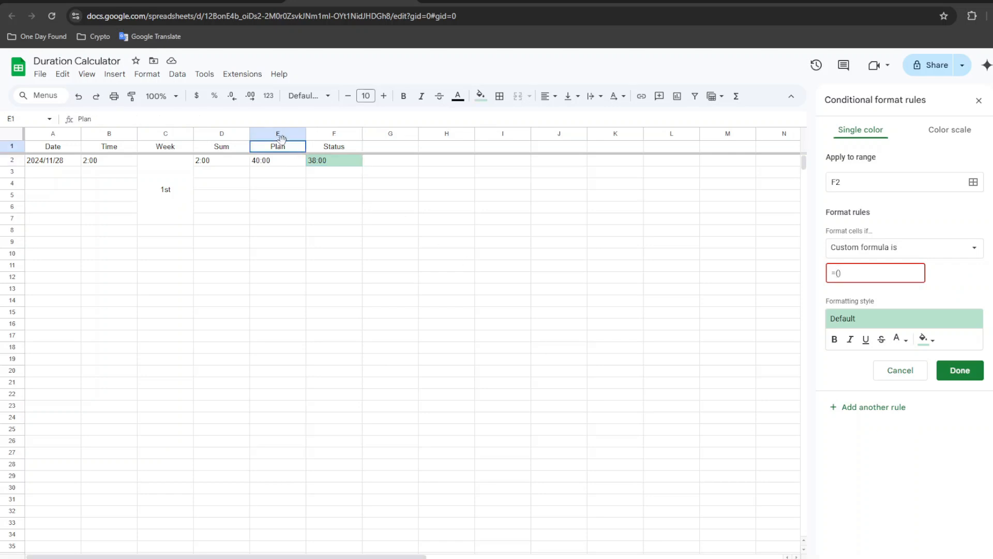
click(839, 272)
text(e1-)
key(BackSpace)
key(BackSpace)
key(BackSpace)
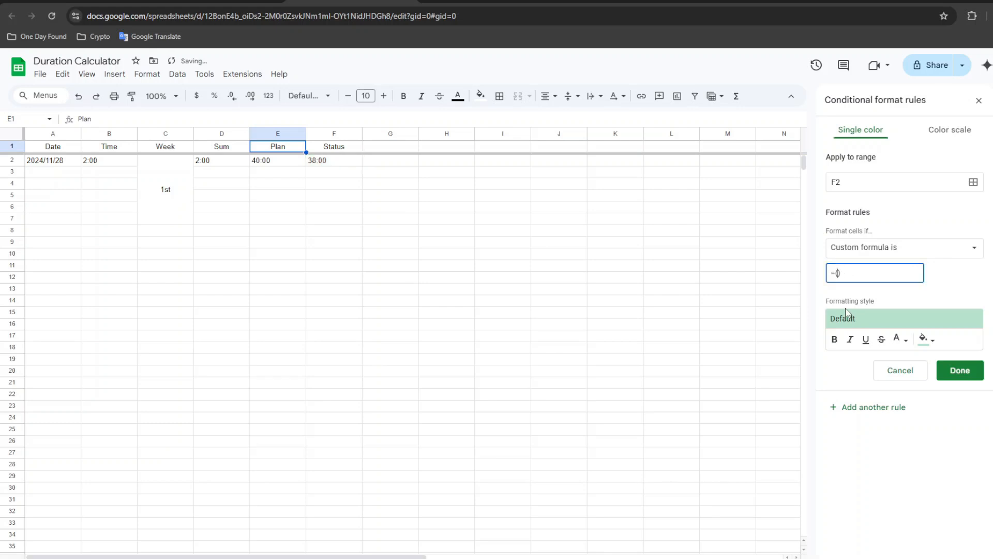
text(E)
text(2-)
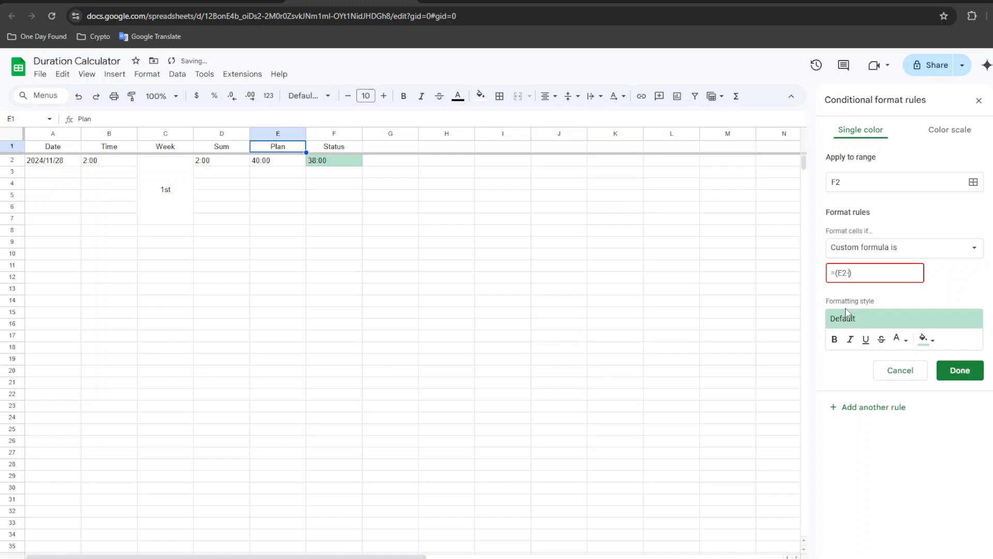
text(D)
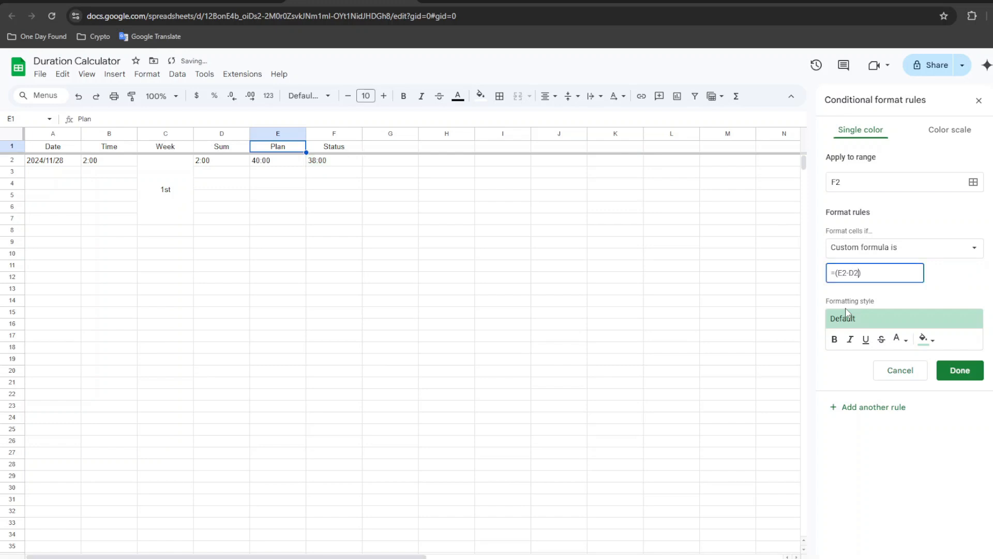
text(2)
click(916, 349)
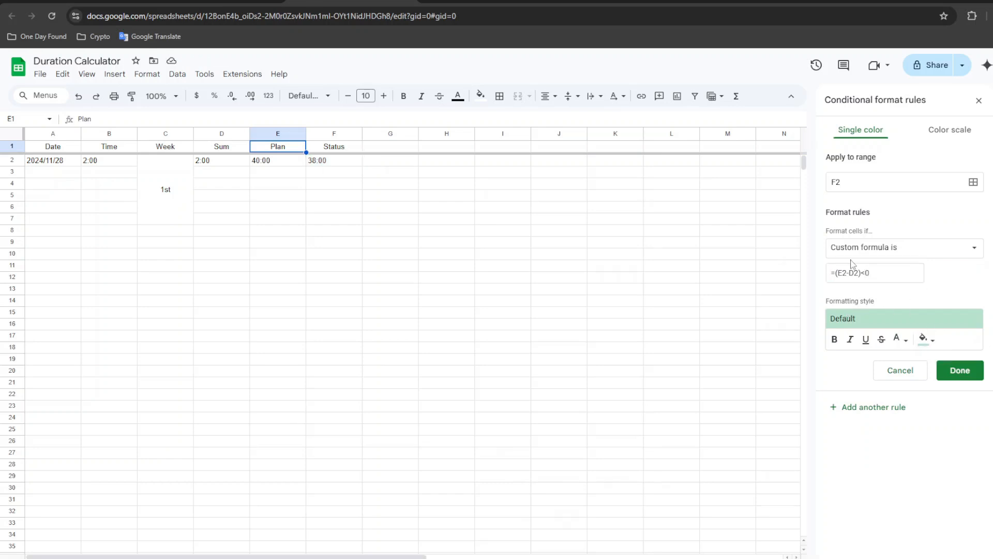
Step: Add a second rule to F2 with the custom formula =(E2-D2)>0 and a red fill, and close the rule settings
click(848, 409)
click(867, 273)
double_click(865, 273)
text(>)
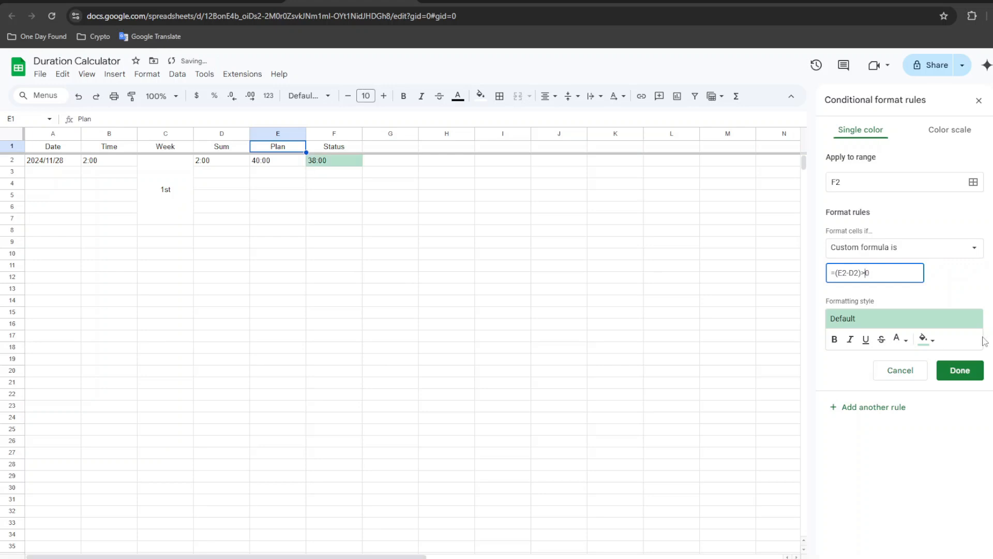
click(924, 340)
click(851, 490)
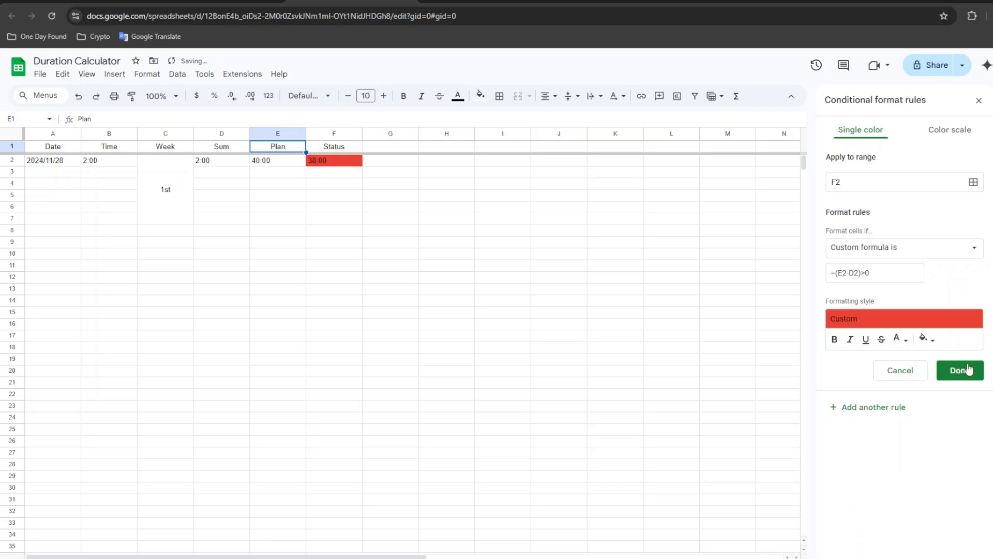
click(955, 373)
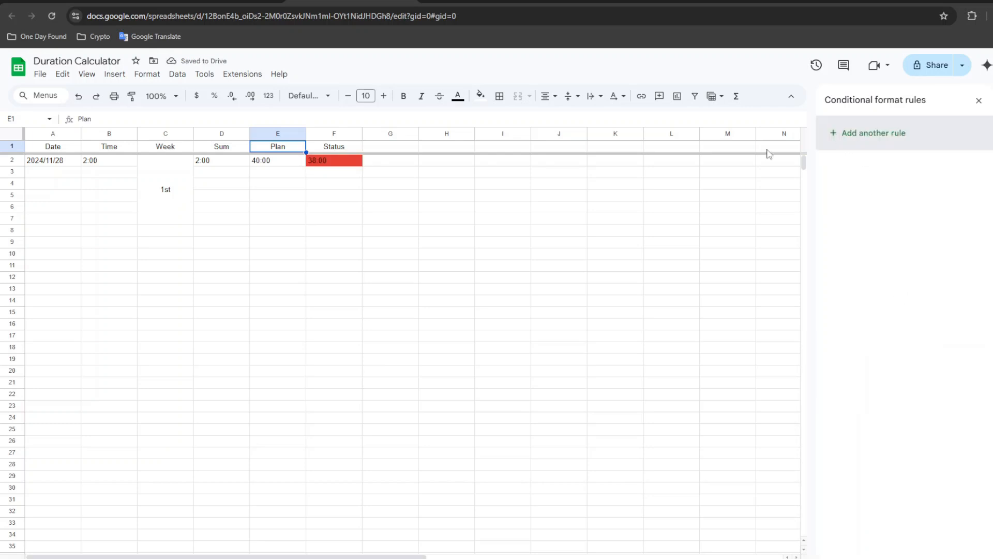
click(484, 222)
click(327, 163)
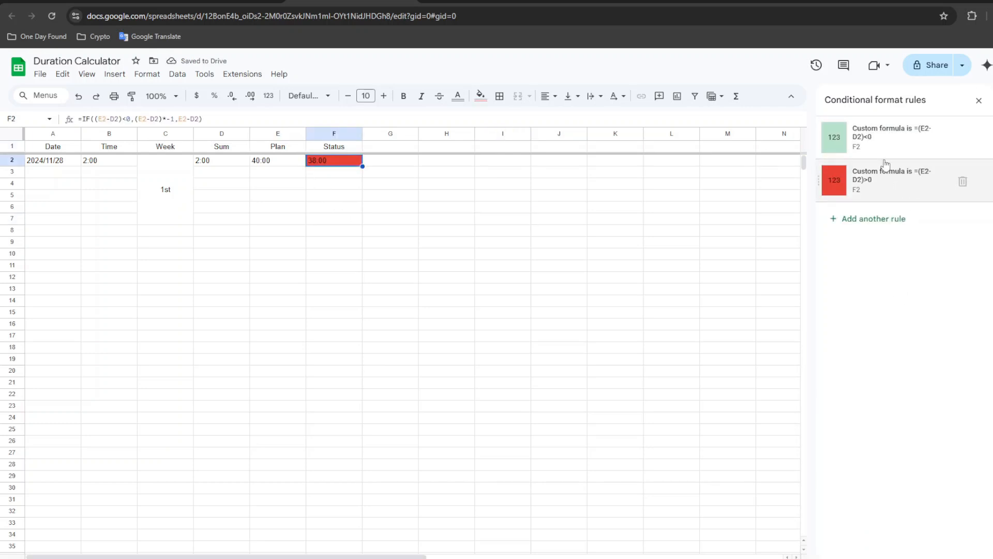
click(979, 100)
click(392, 182)
click(334, 164)
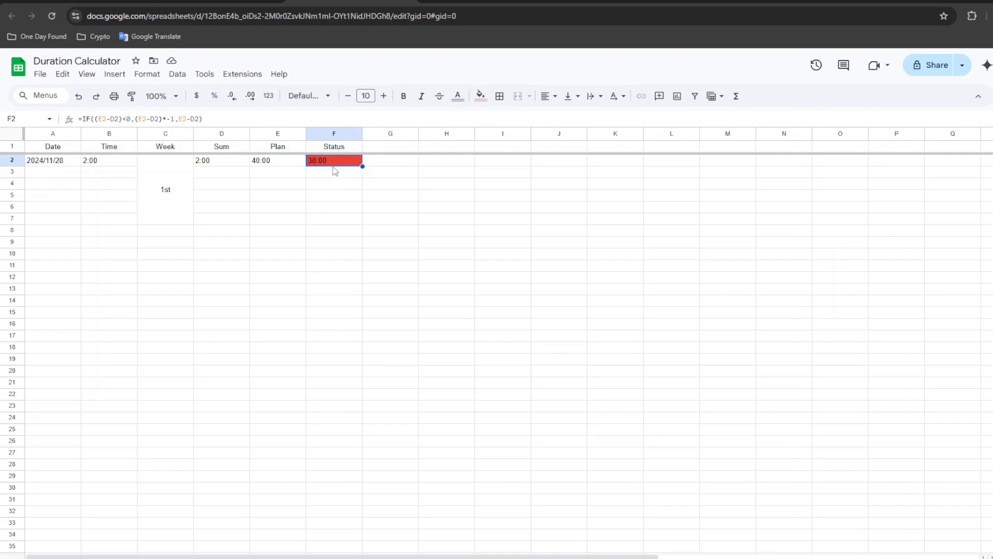
Step: Set the first logged time in B2 to 8:00
click(98, 173)
click(100, 162)
double_click(100, 161)
double_click(85, 161)
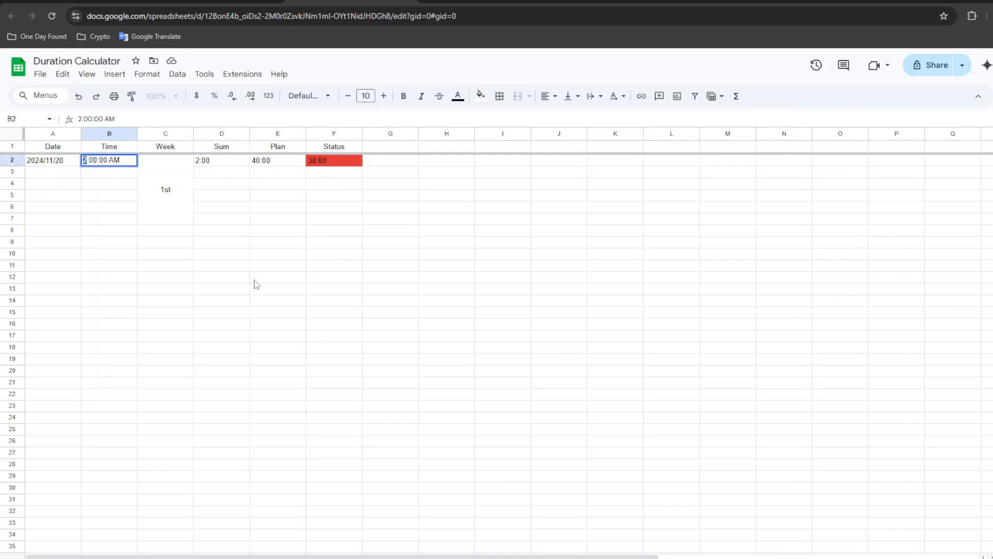
text(8)
key(Return)
Step: Copy the 8:00 time from B2 into Time cells B3:B7
click(99, 162)
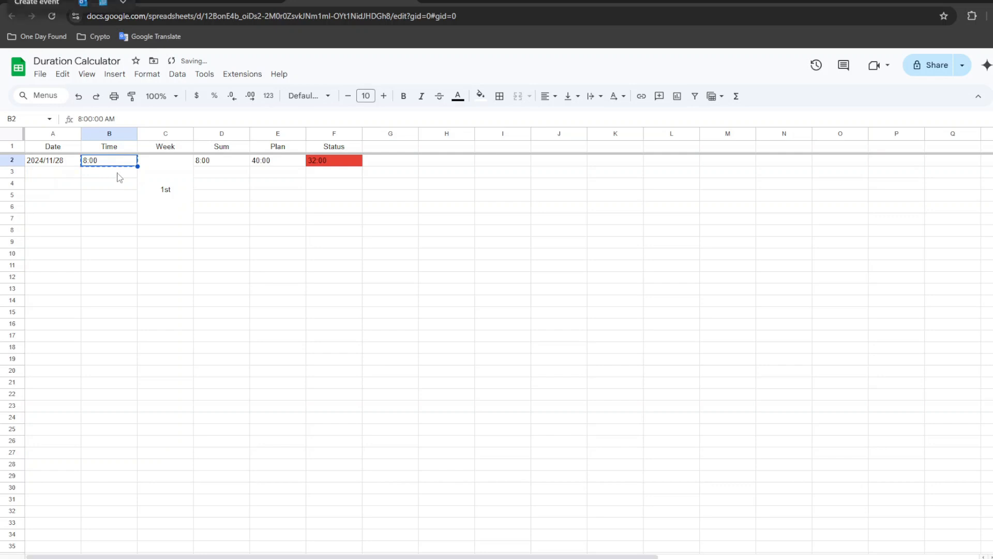
drag(120, 176, 127, 220)
text(8:00 8:00 8:00 8:00 8:00)
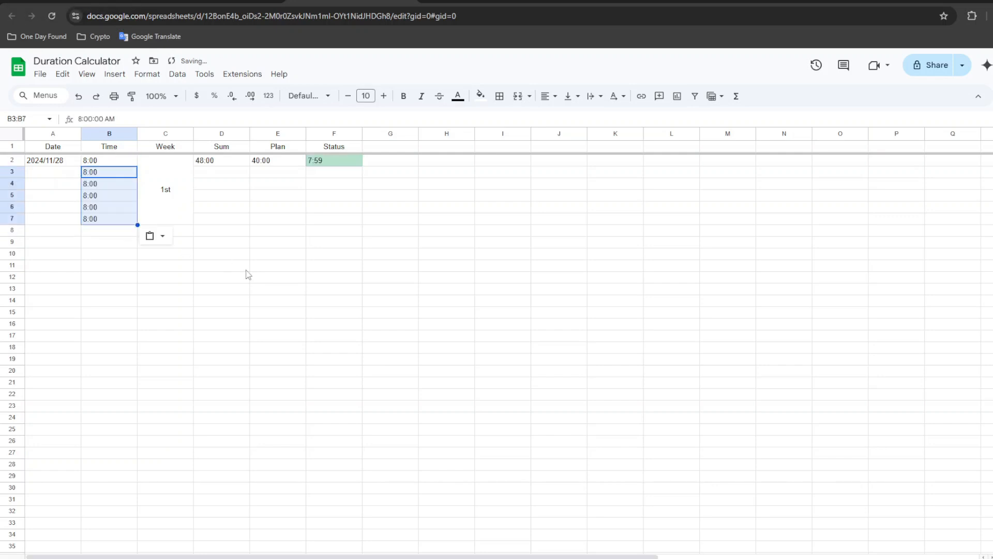
click(106, 222)
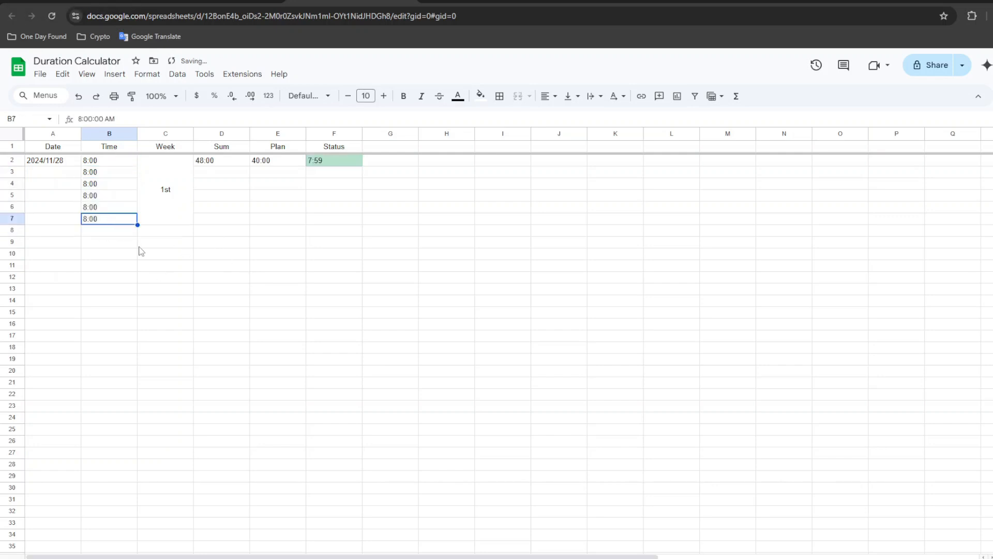
Step: Refine the Plan formula in E2 to =COUNTA(C2:C1000)*1.6666667 so the Status difference is more precise
click(212, 165)
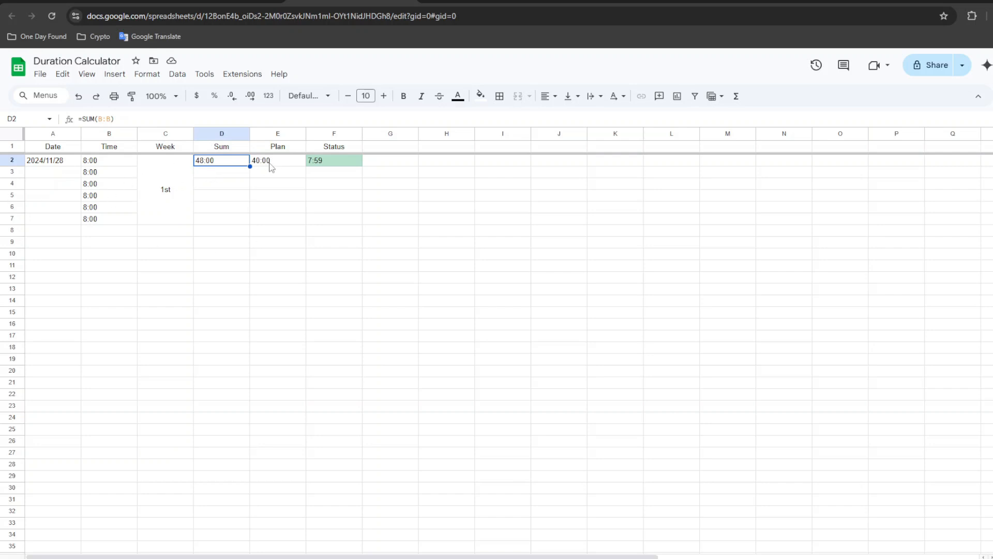
click(320, 165)
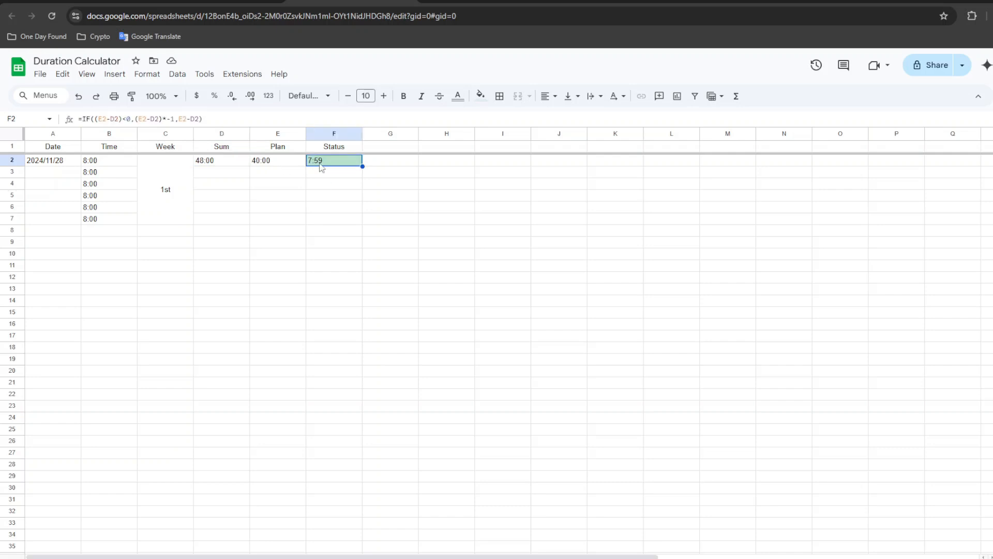
double_click(321, 166)
click(289, 199)
click(281, 163)
double_click(281, 163)
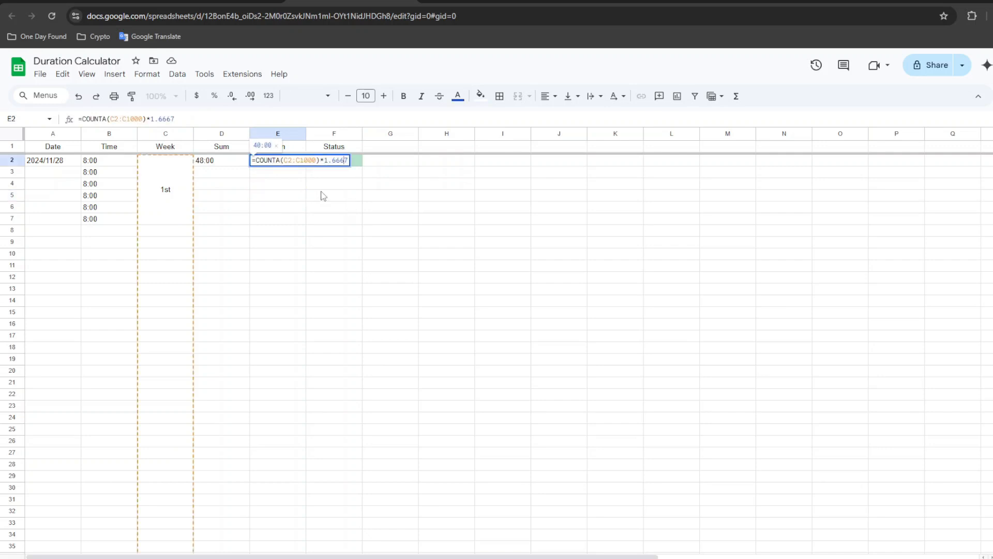
key(Return)
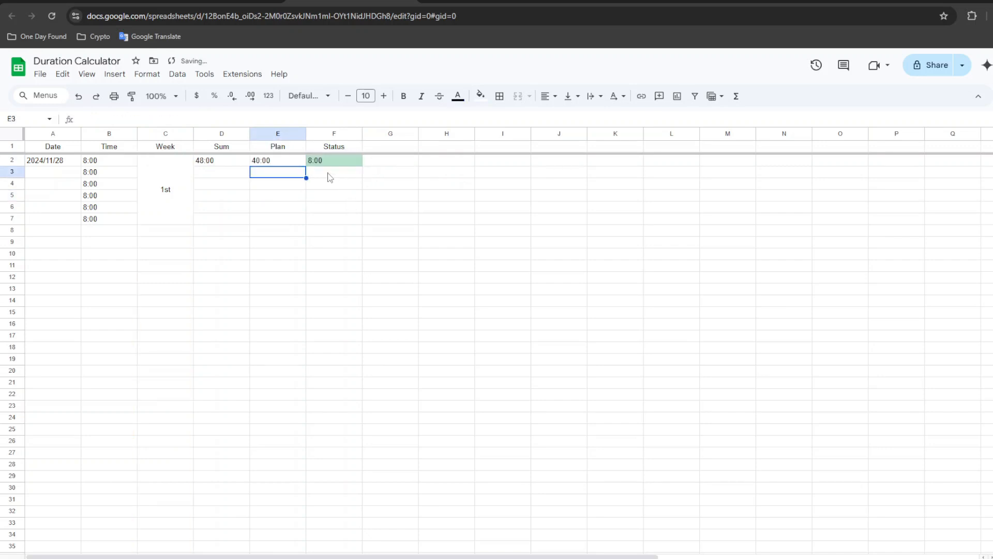
double_click(272, 161)
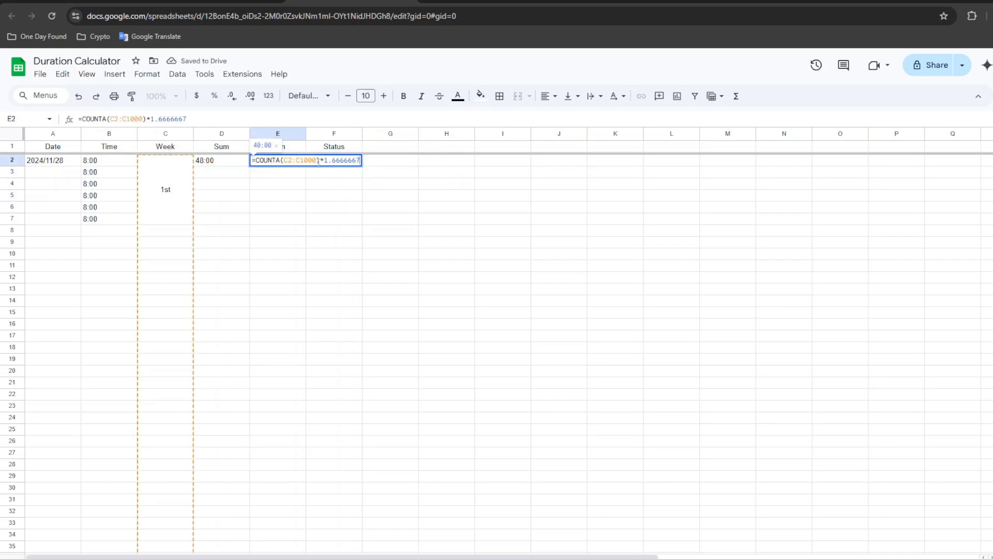
click(284, 185)
Step: Change the fill of Status cell F2's =(E2-D2)<0 rule to the darker standard green and save the rule
click(341, 160)
double_click(324, 163)
click(357, 195)
click(344, 165)
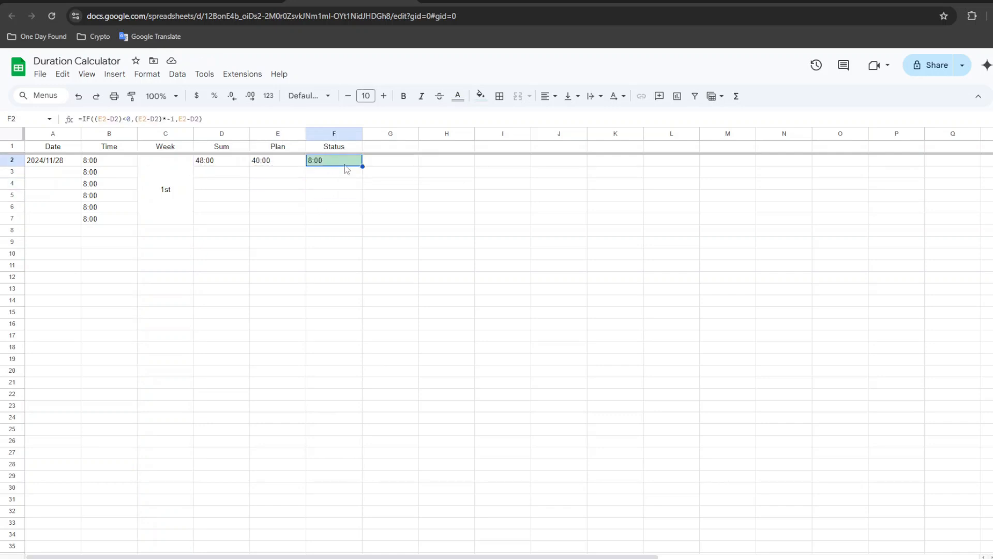
click(481, 96)
click(535, 309)
click(877, 148)
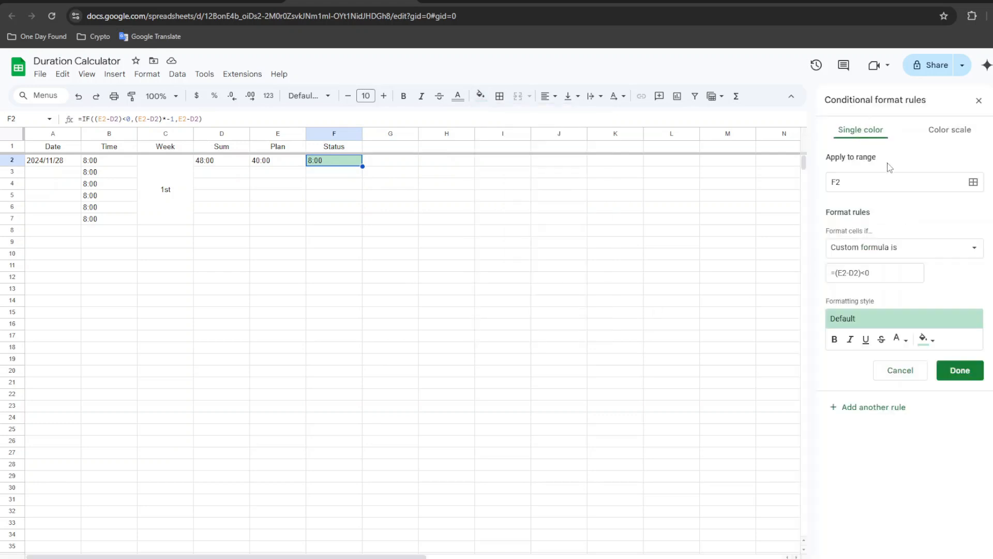
click(926, 340)
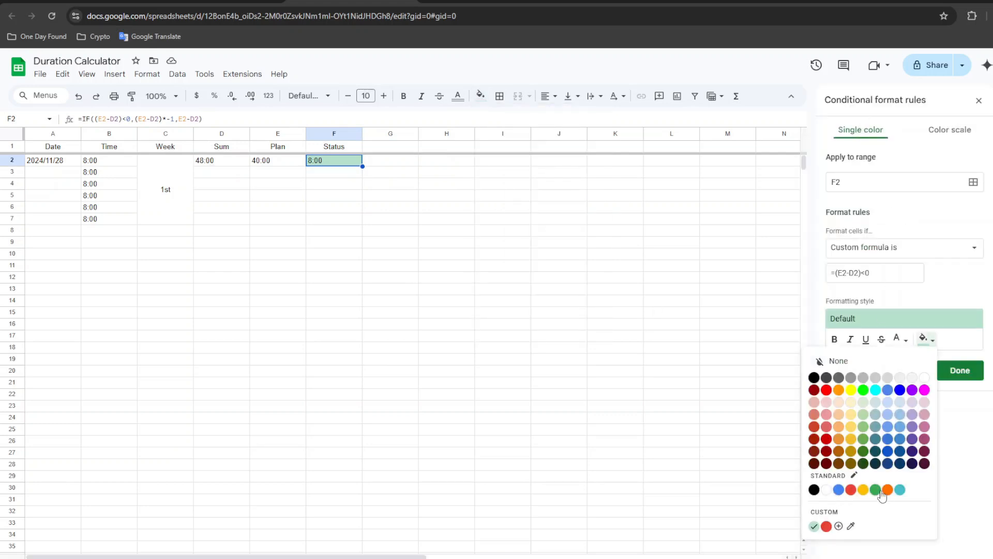
click(875, 490)
click(958, 371)
Step: Set the font size of the whole sheet to 13 and close the conditional format rules
click(389, 170)
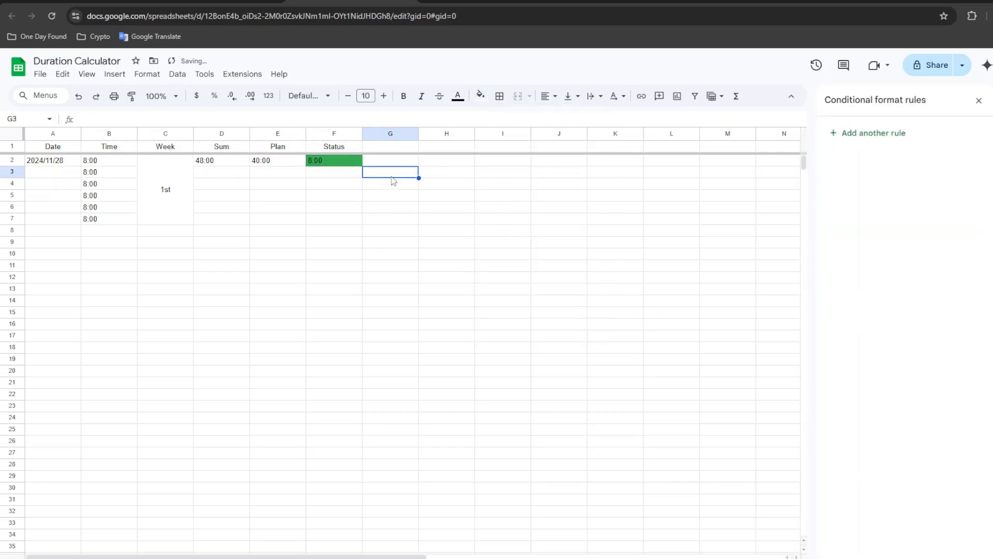
key(ctrl+a)
click(384, 95)
click(384, 95)
click(383, 96)
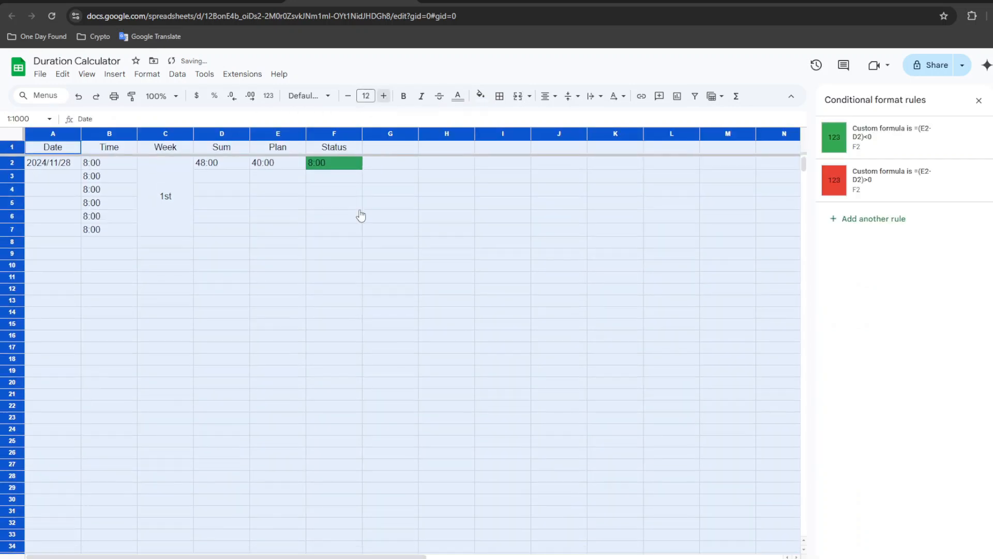
click(342, 263)
click(980, 98)
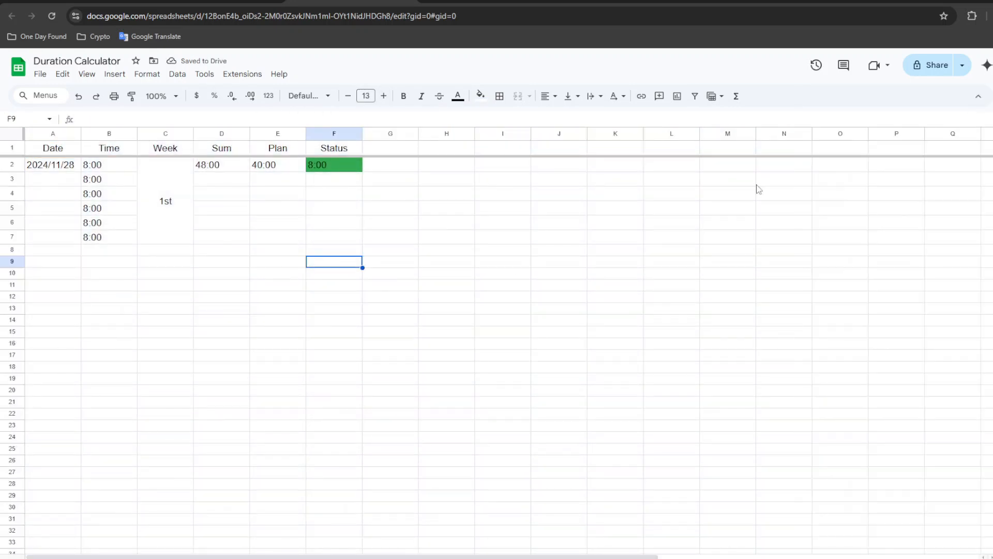
click(367, 249)
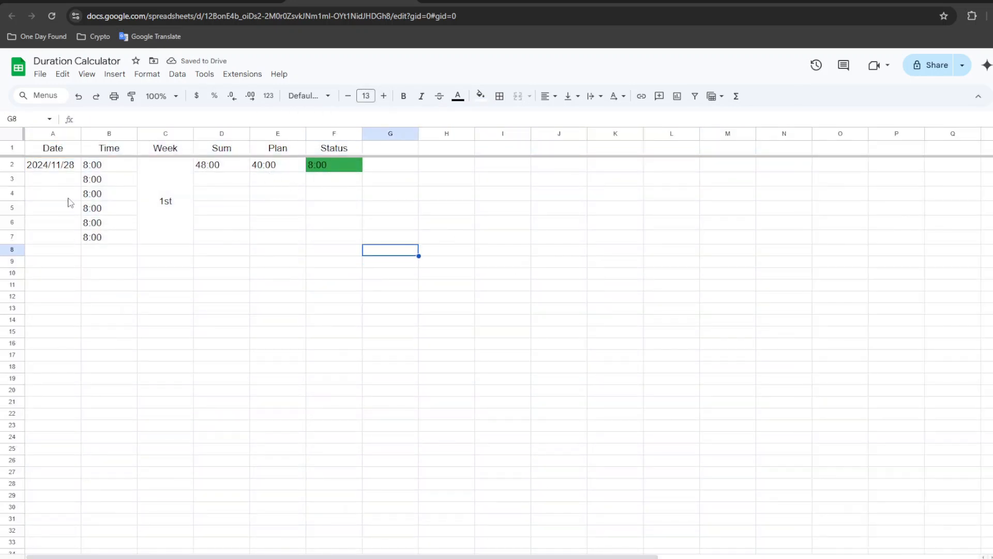
Step: Copy the 2024/11/28 date from A2 down the Date column through A14
click(50, 167)
key(ctrl+c)
drag(66, 182, 57, 339)
key(ctrl+v)
click(52, 274)
key(ctrl+v)
Step: Enter 2nd in Week cell C8
click(166, 252)
text(2nd)
key(Return)
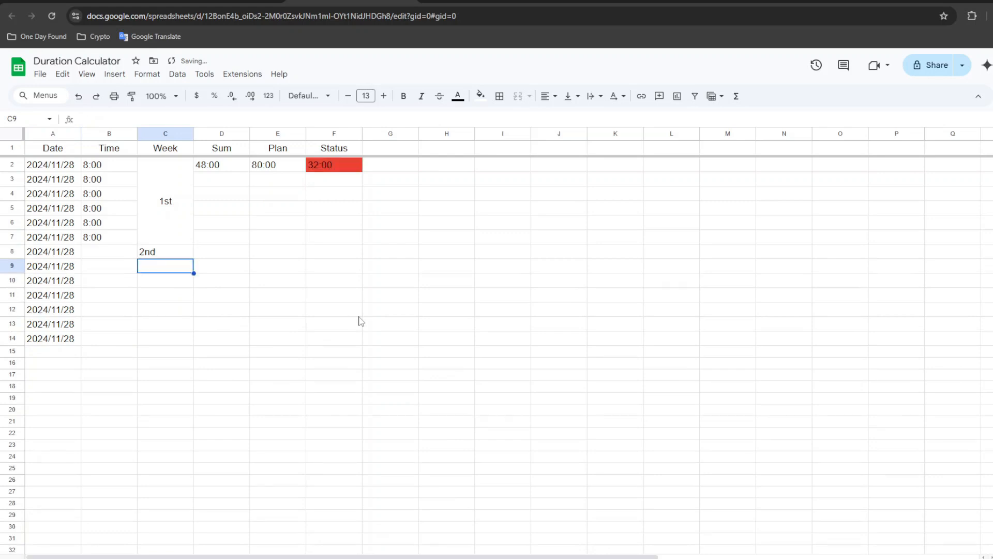
Step: Duplicate the merged 1st Week block into C8:C13, relabel it 2nd, and clear the surplus date in A14
click(167, 222)
key(ctrl+c)
click(171, 251)
key(ctrl+v)
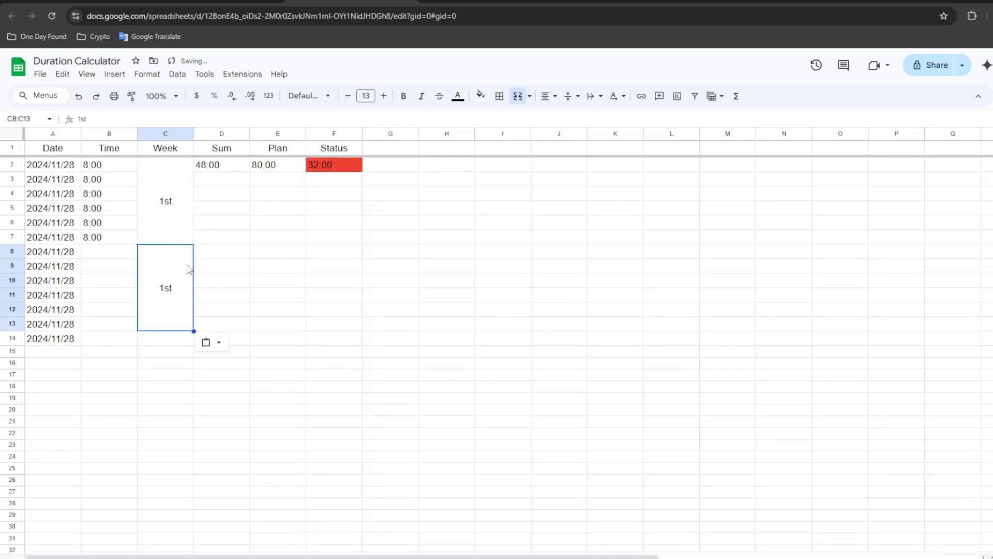
text(2nd)
key(Return)
click(61, 341)
key(Delete)
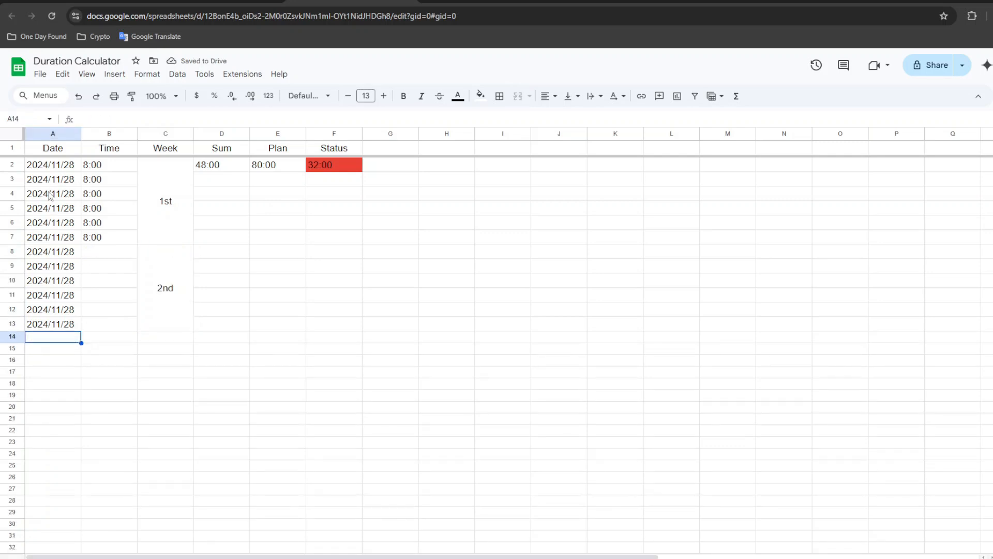
Step: Enter the second week's first three times in B8:B10 as 6:00, 2:00 and 0:00
click(103, 266)
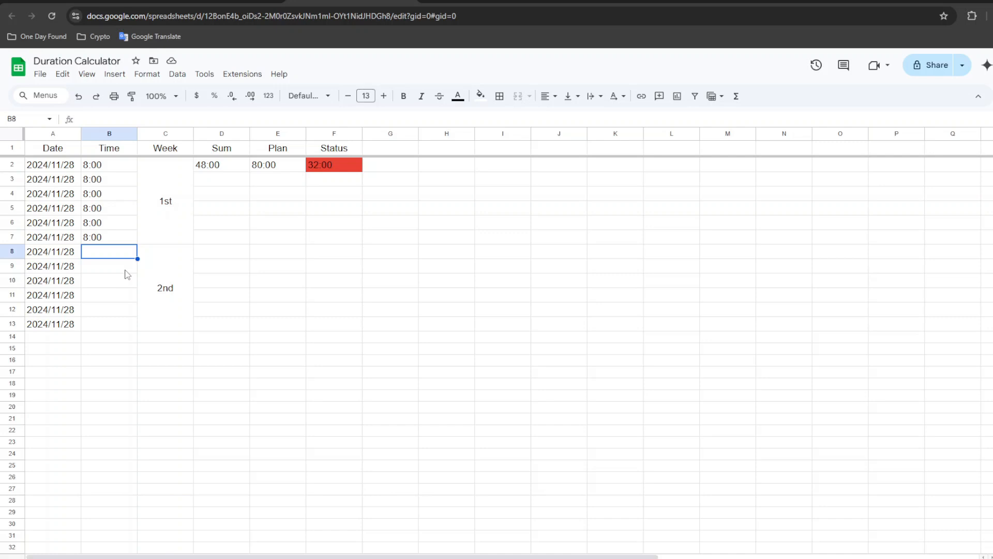
text(6:00)
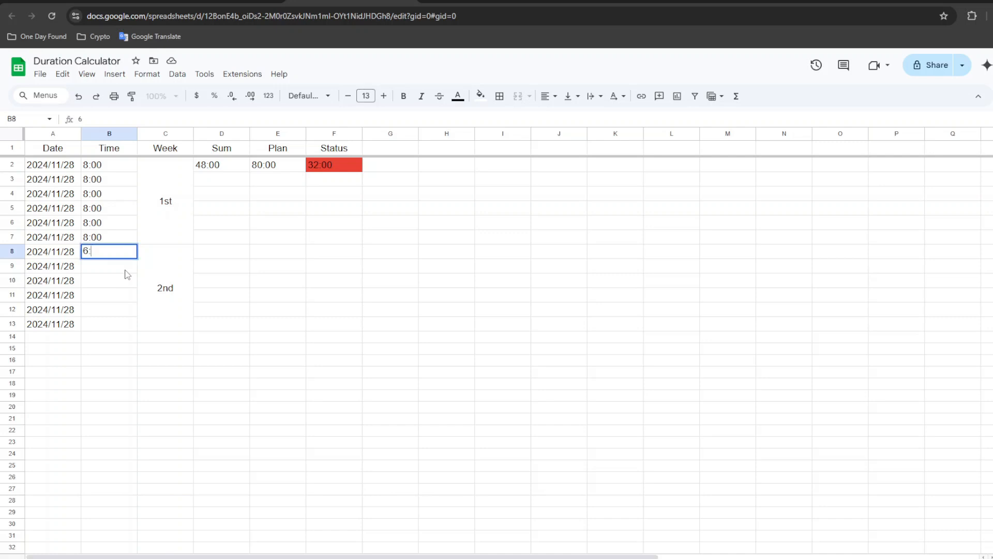
key(Return)
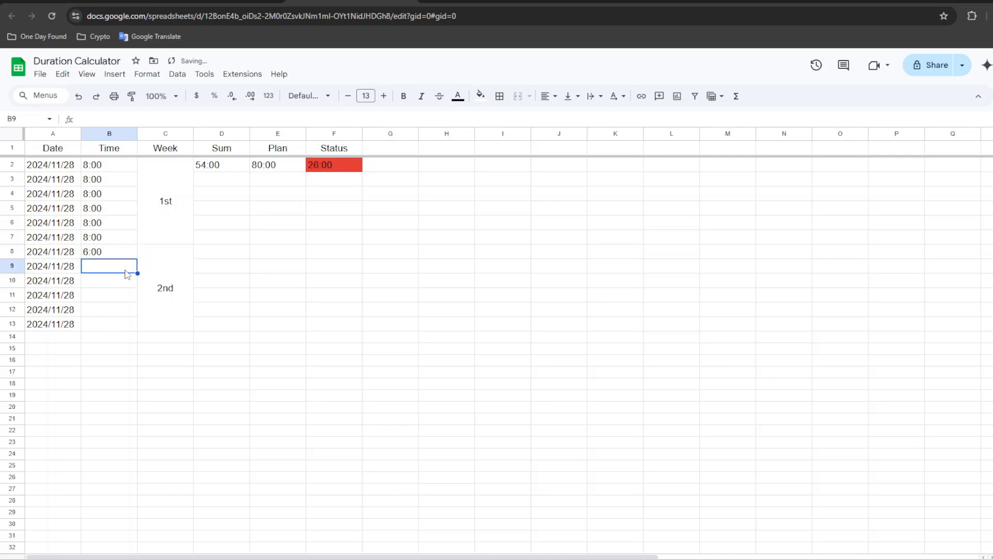
text(2:00)
key(Return)
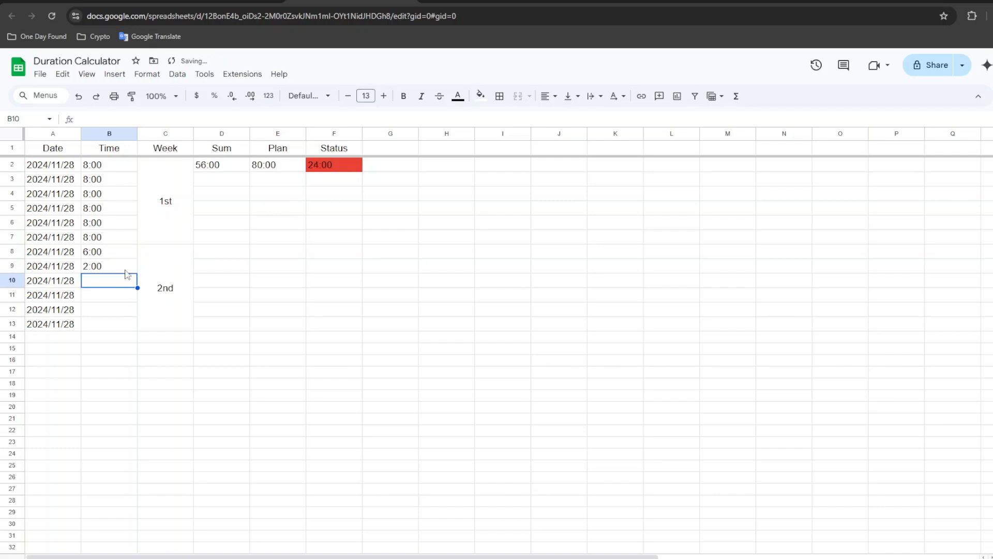
text(0:00)
key(Return)
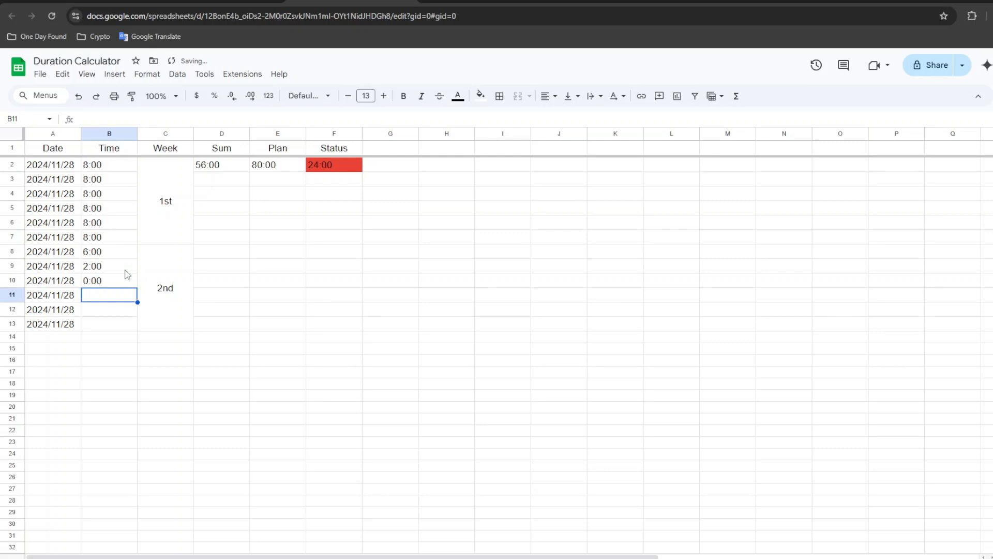
key(Up)
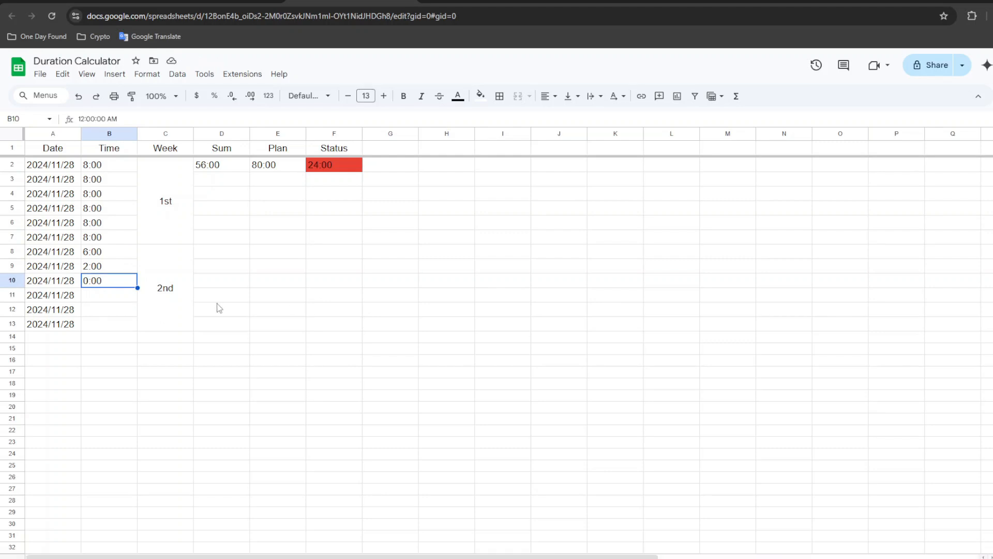
key(Return)
key(Return)
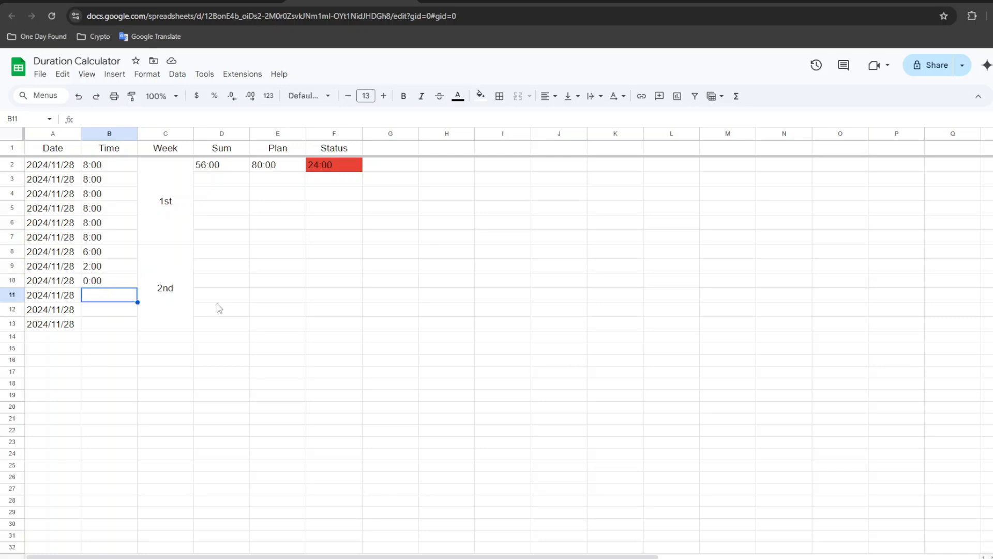
Step: Enter the second week's remaining times in B11:B13 as 10:00, 8:00 and 6:00
text(:00)
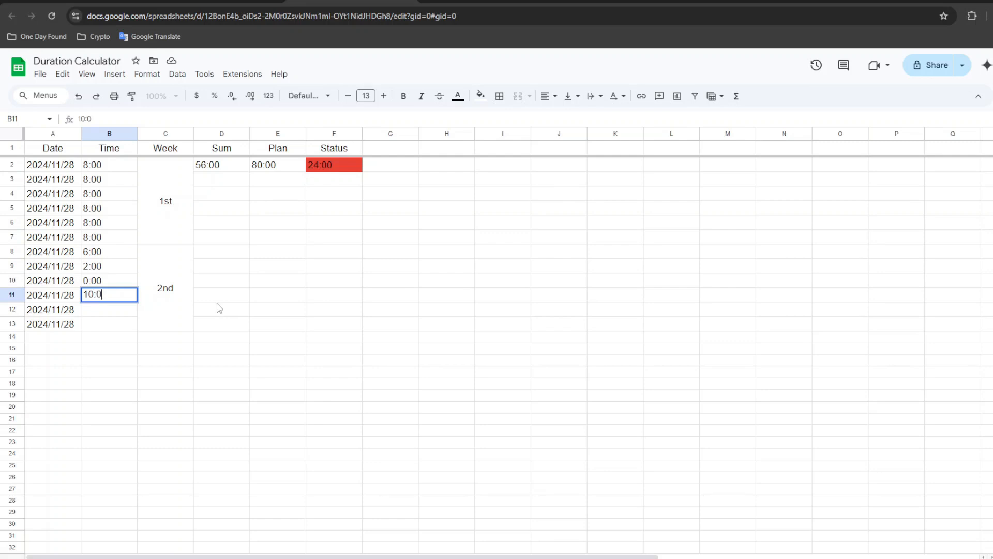
key(Return)
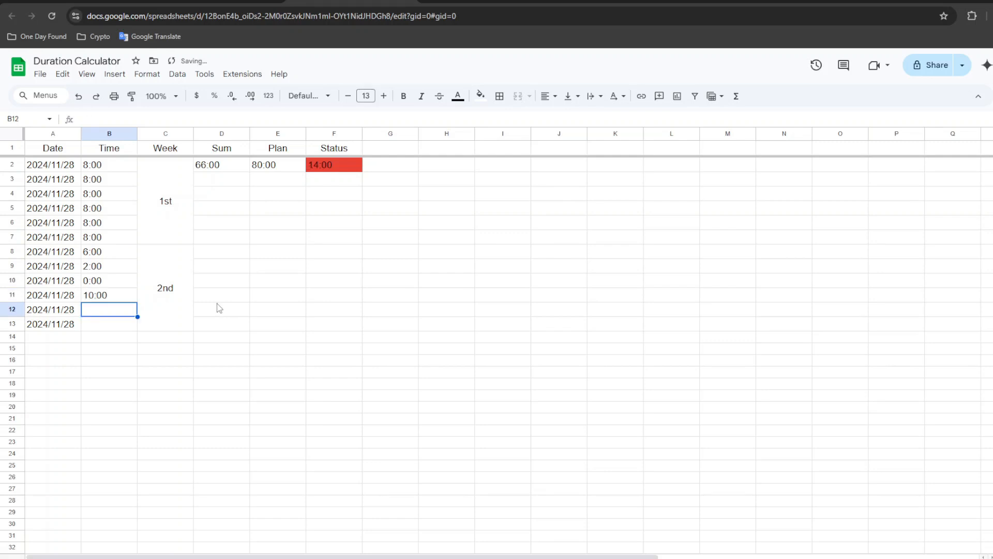
text(8:00)
key(Return)
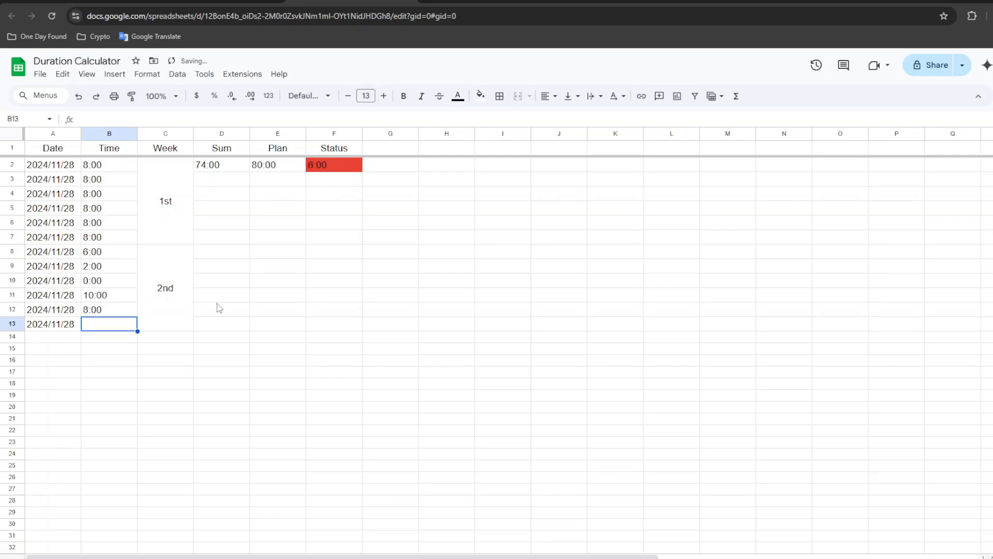
text(6:00)
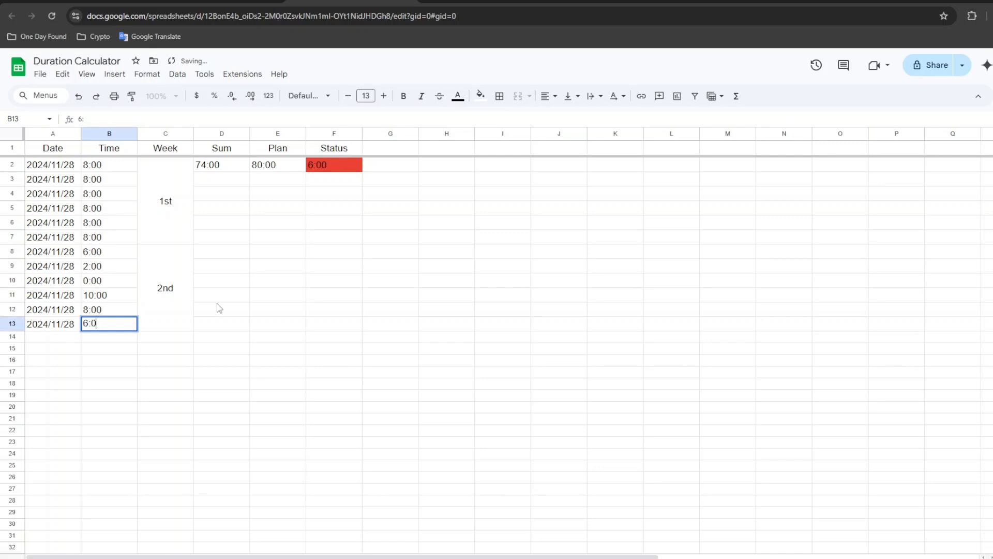
key(Return)
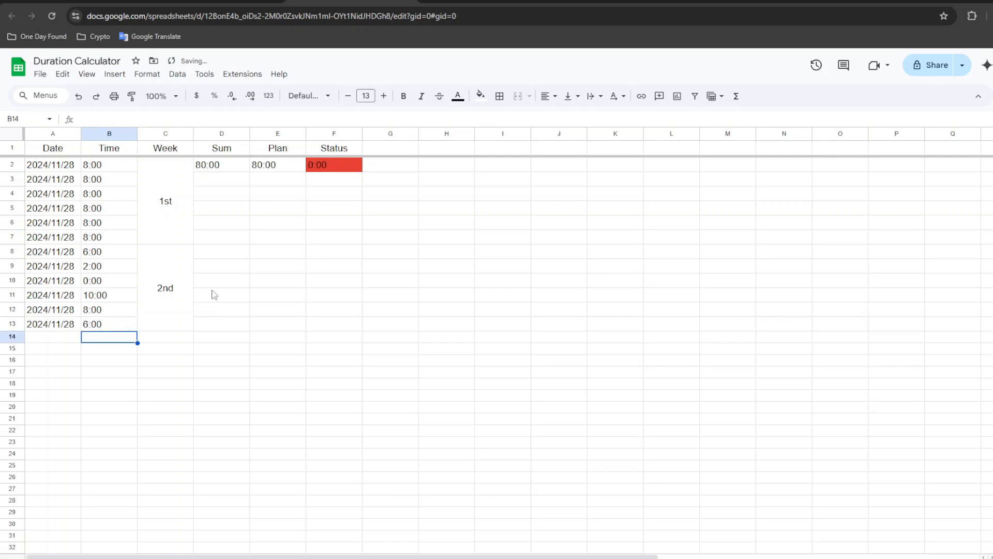
Step: Change the red conditional format rule on Status cell F2 to =(E2-D2)>0.01, save it and close the rules
double_click(332, 165)
click(325, 222)
click(322, 170)
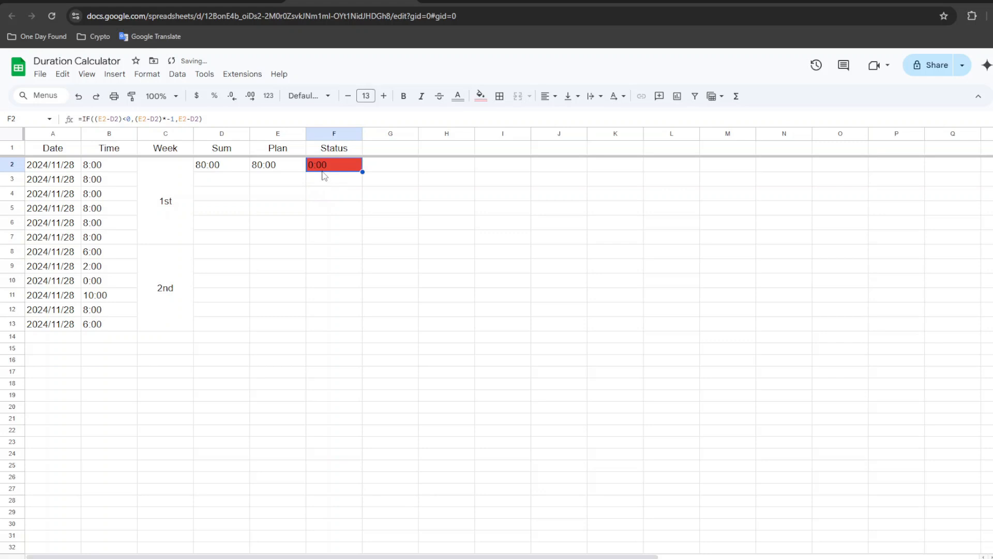
click(480, 95)
click(534, 310)
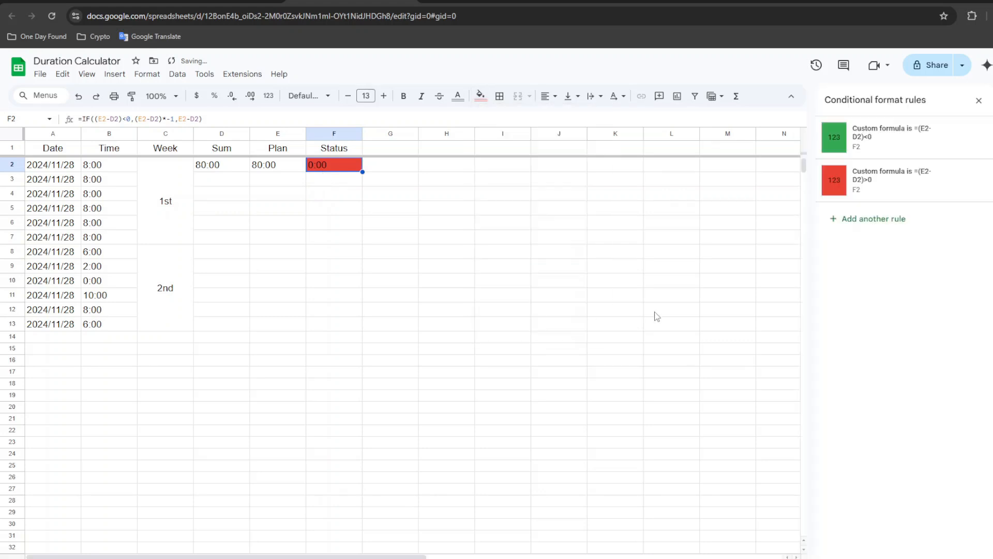
click(911, 185)
click(888, 278)
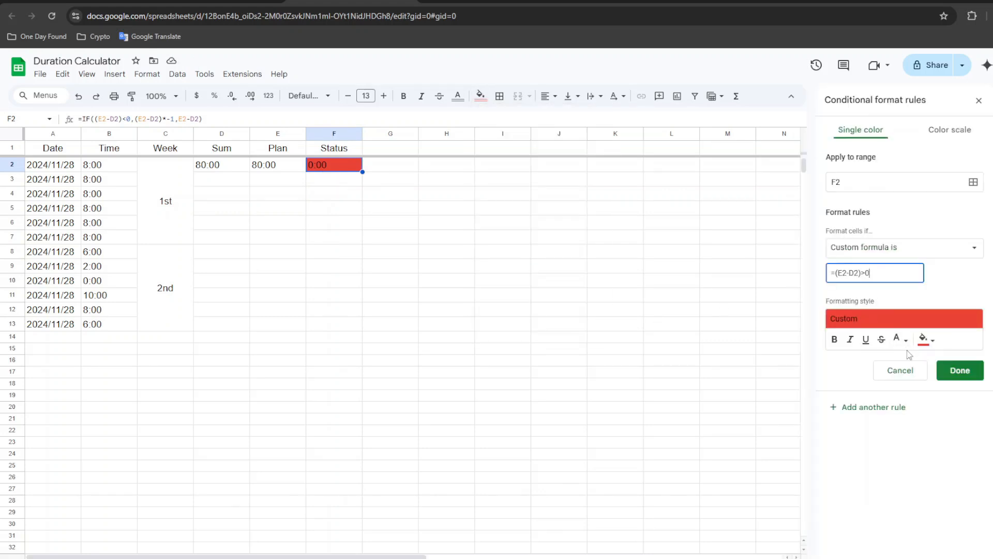
text(.1)
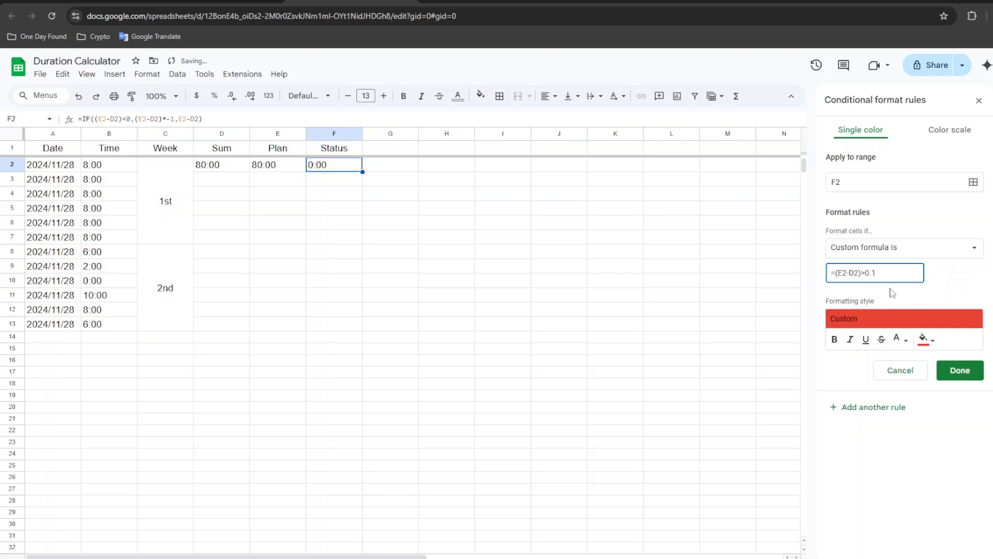
click(873, 272)
text(0)
click(960, 370)
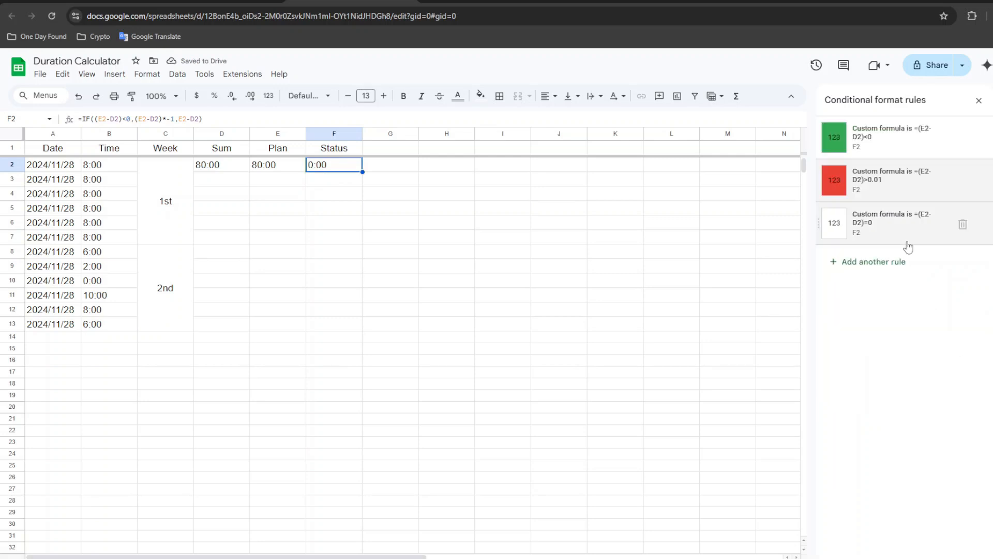
click(631, 324)
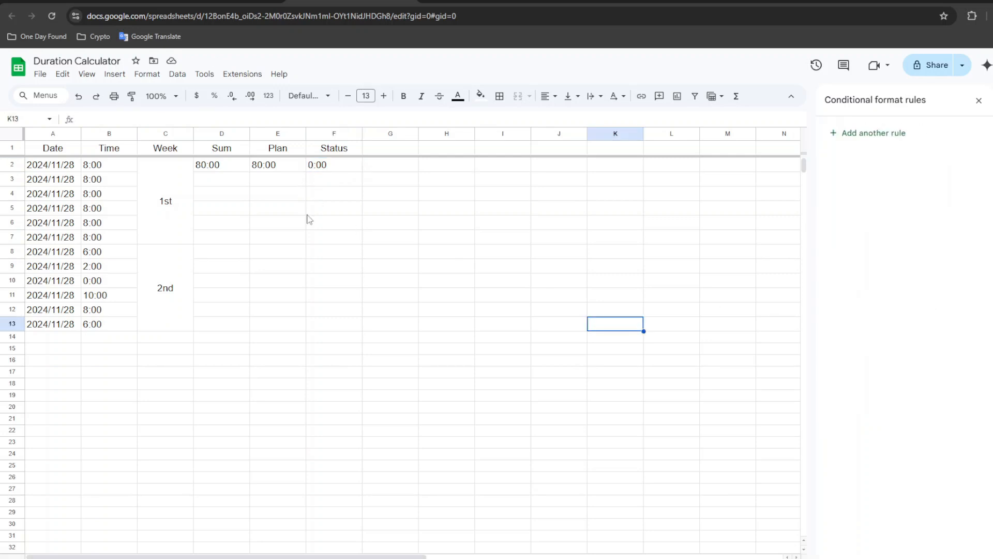
click(977, 100)
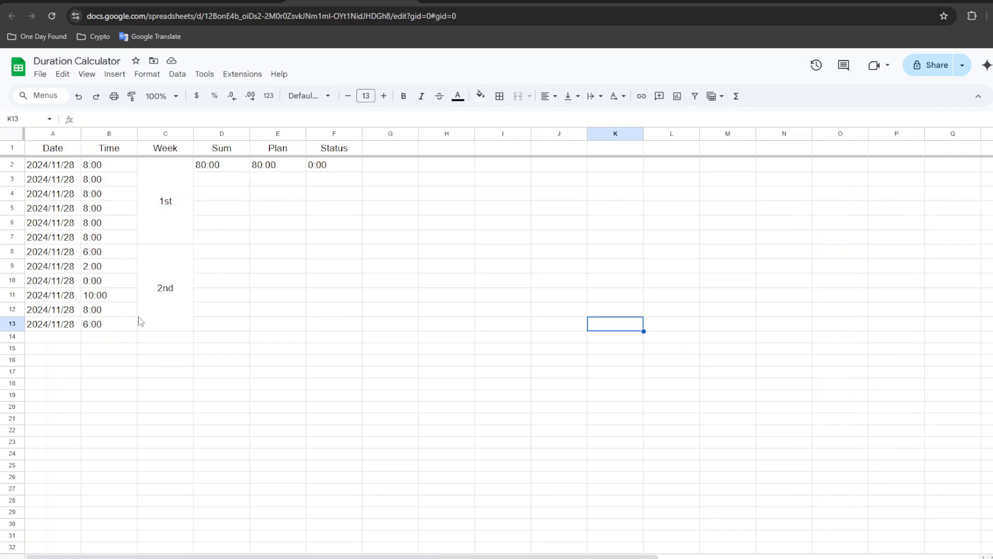
Step: Duplicate the merged 2nd Week block into C14:C19 and relabel it 3rd
click(155, 325)
key(ctrl+c)
click(172, 337)
key(ctrl+v)
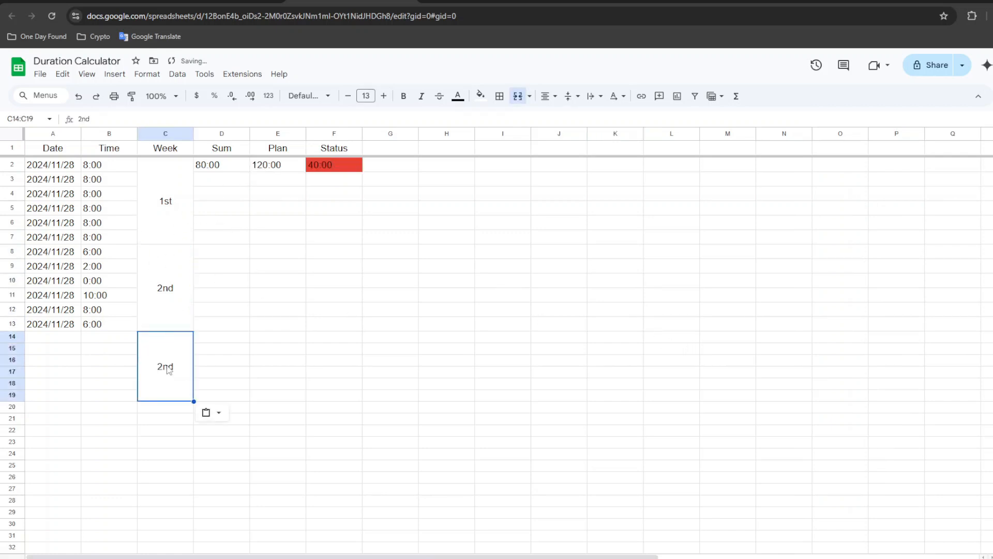
text(3rd)
key(ctrl+Return)
Step: Copy the 2024/11/28 date from A13 into the third week's Date cells A14:A19
key(Up)
key(Left)
key(Down)
key(Down)
key(Down)
key(Down)
key(Down)
key(Down)
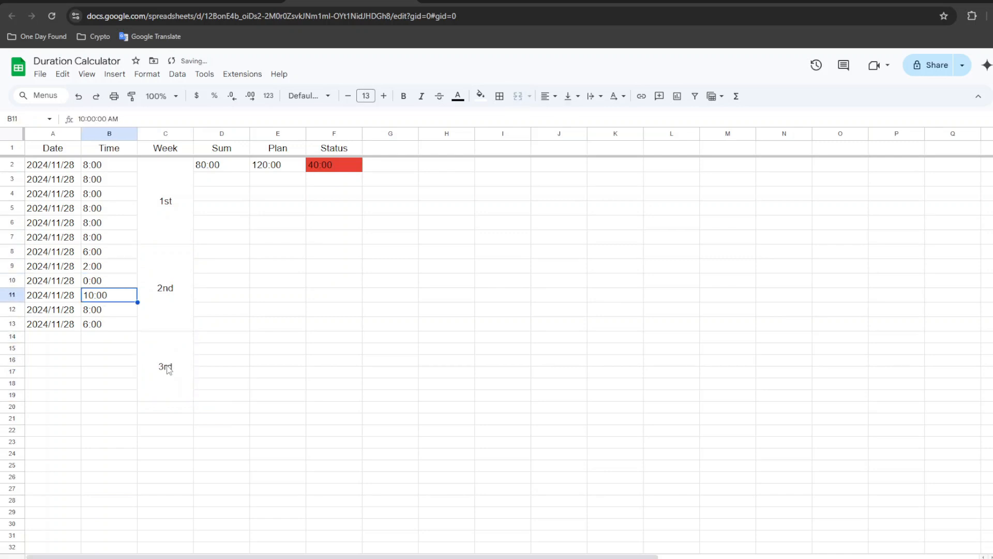
key(Left)
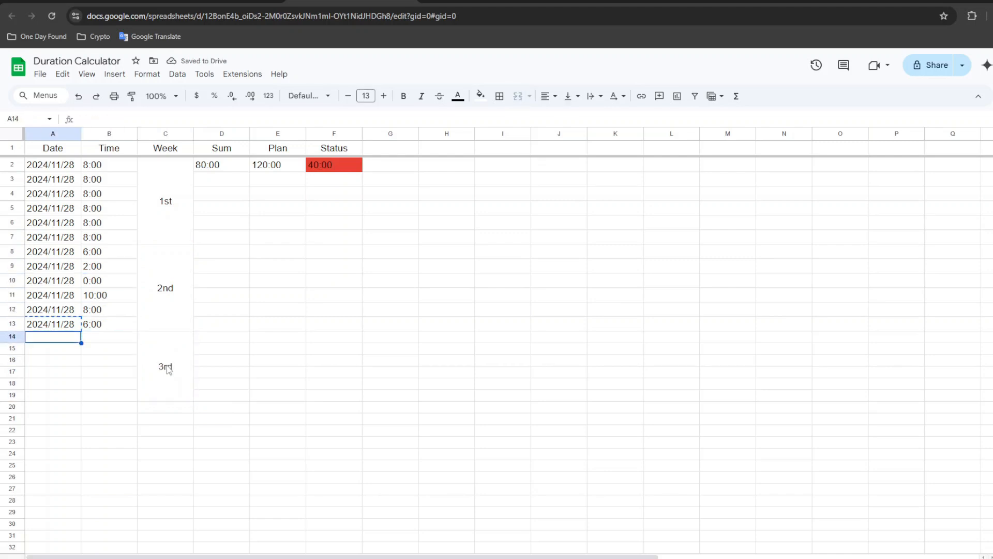
key(ctrl+shift+Down)
key(ctrl+shift+Up)
key(shift+Down)
key(shift+Down)
key(shift+Down)
key(shift+Down)
key(shift+Down)
key(shift+Down)
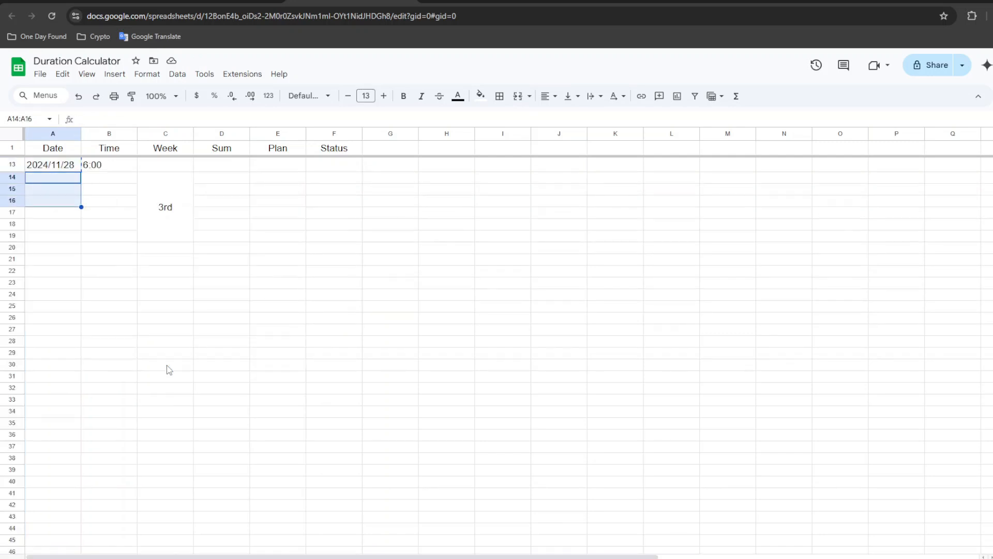
key(ctrl+v)
key(Right)
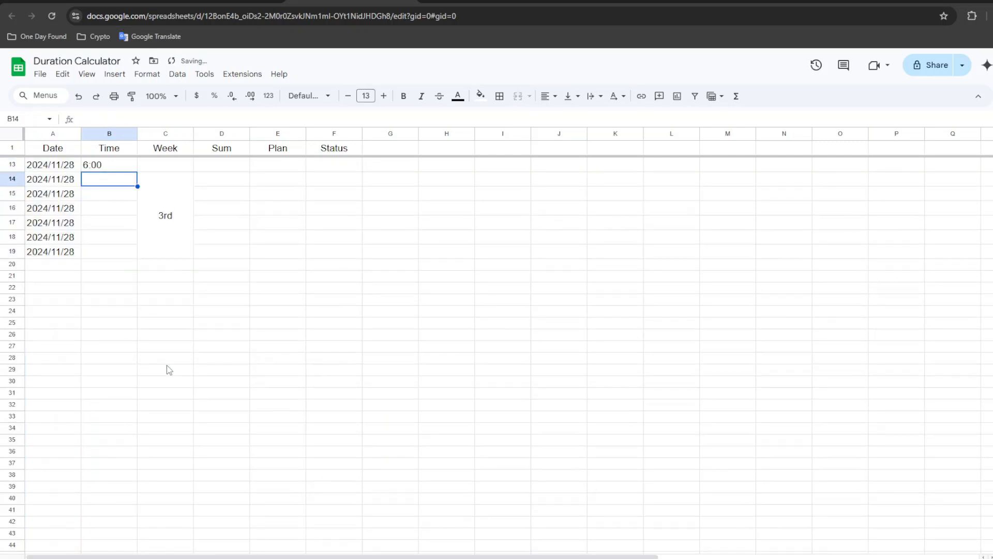
key(Right)
key(Up)
key(Up)
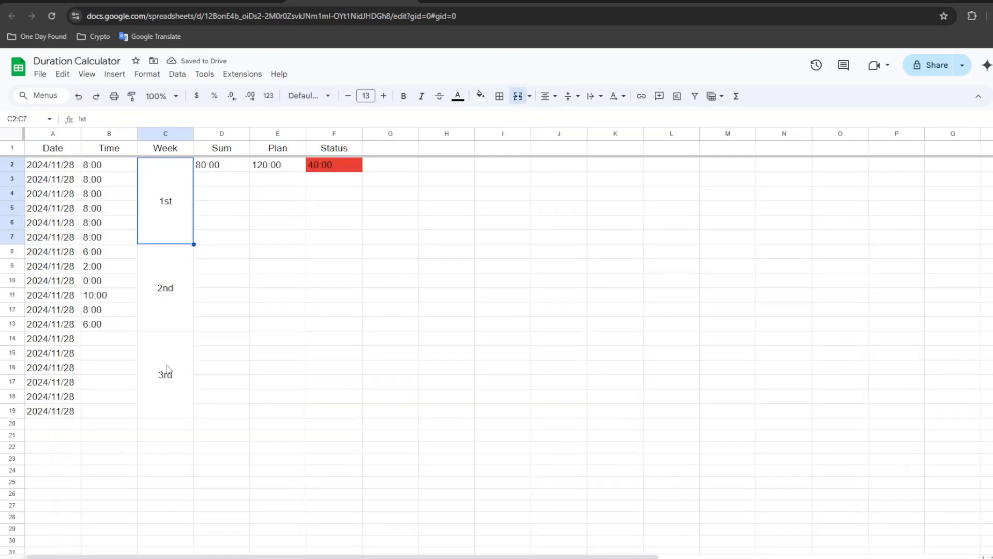
key(Down)
key(Down)
key(Down)
key(Left)
key(Up)
key(Up)
key(Up)
key(Up)
key(Up)
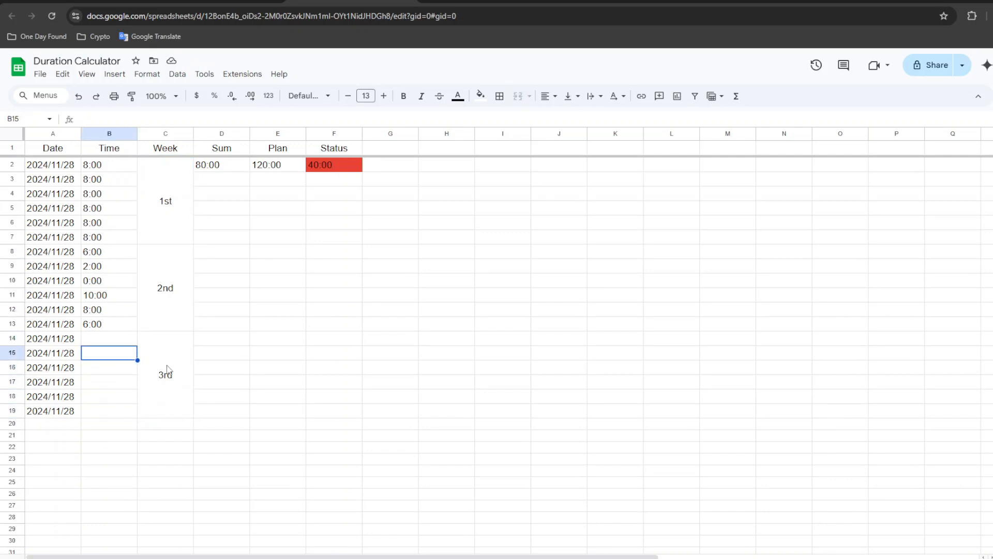
click(318, 166)
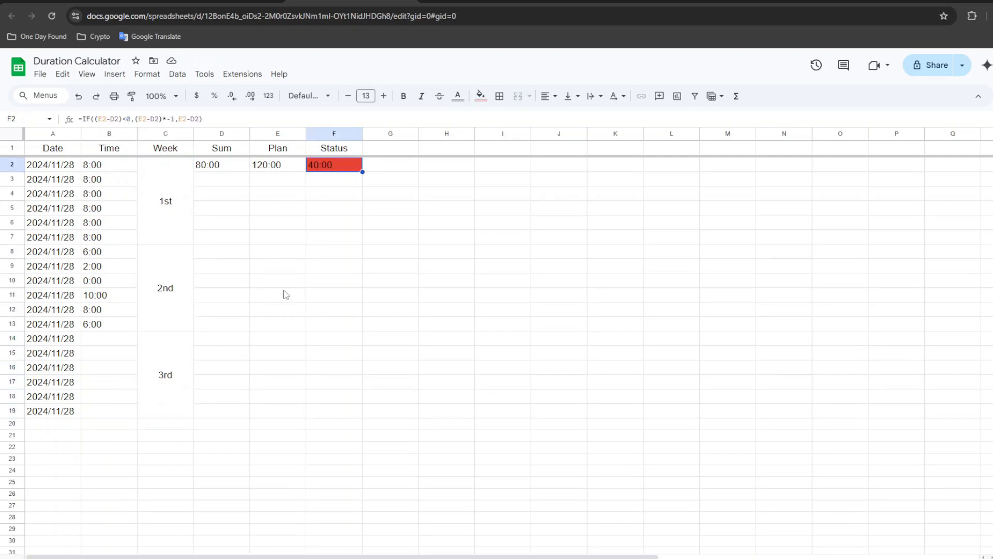
Step: Copy the 10:00 time from B11 into the third week's Time cells B14:B19
click(97, 341)
click(99, 295)
key(ctrl+c)
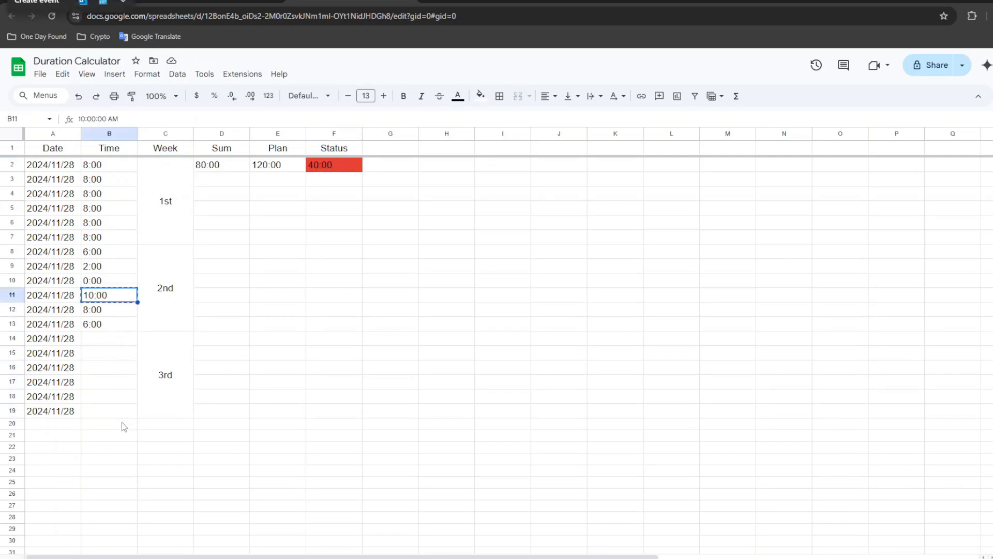
click(127, 342)
drag(109, 344, 110, 410)
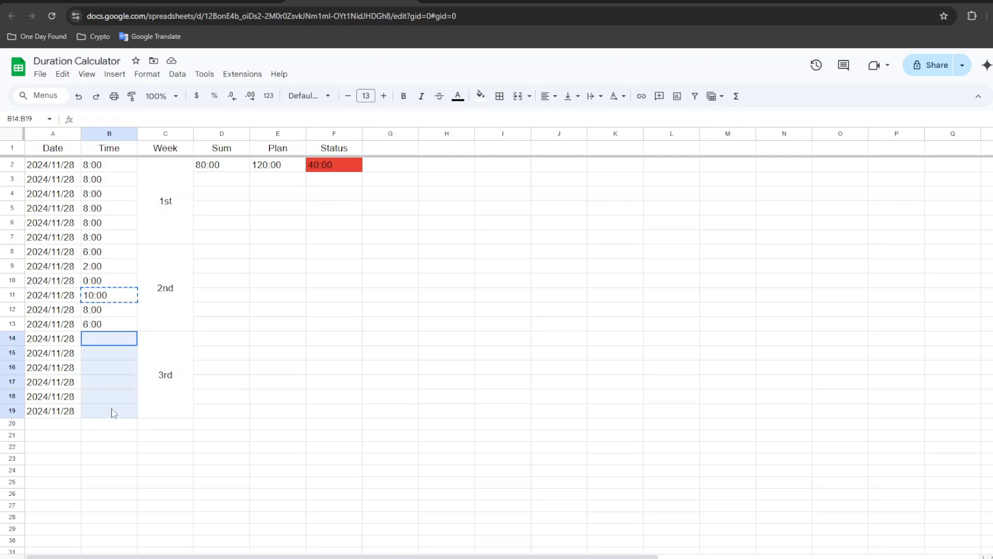
key(ctrl+v)
click(277, 372)
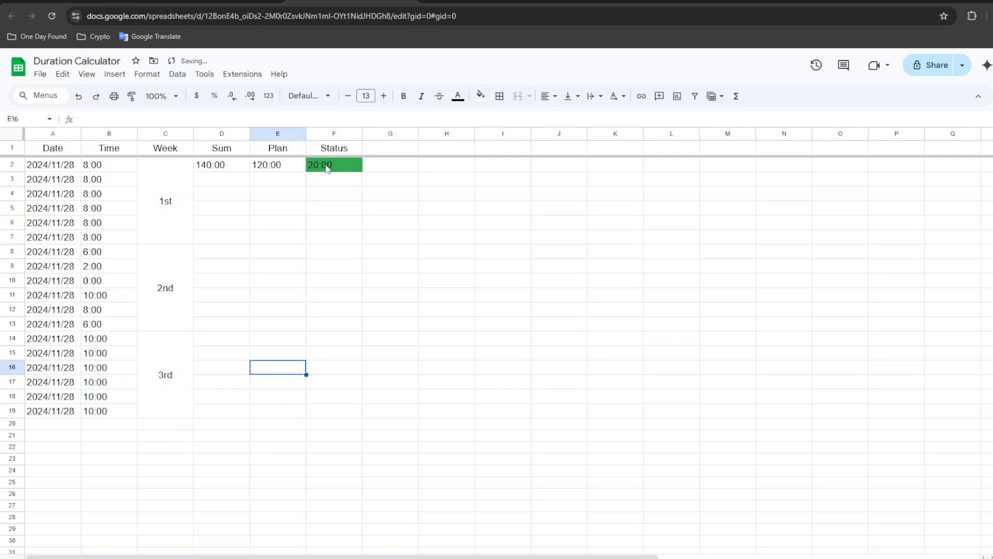